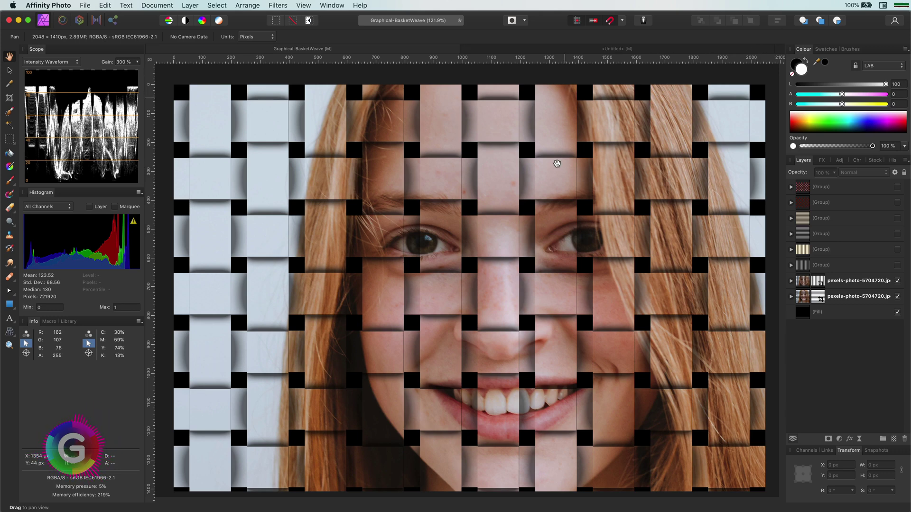
# - Place a purple flower stock photo from the Stock panel onto the blank Untitled document
pyautogui.click(11, 72)
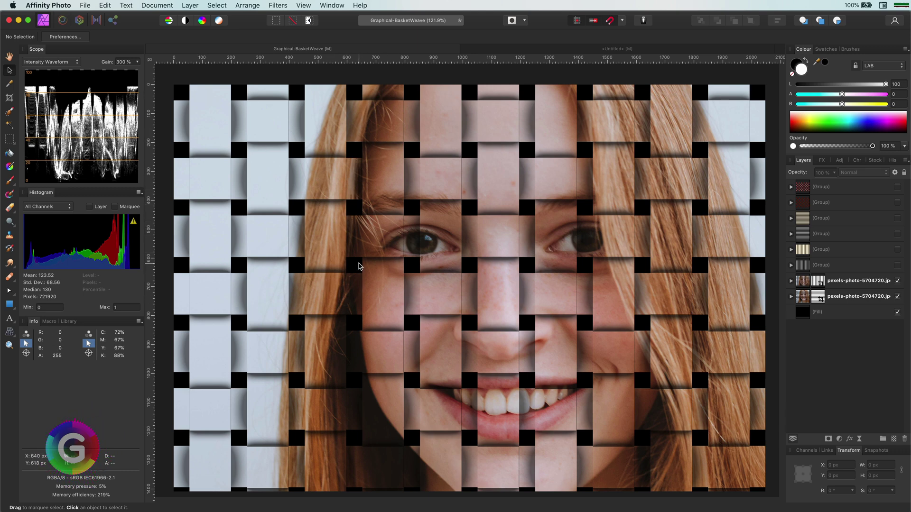
pyautogui.click(354, 230)
pyautogui.click(612, 49)
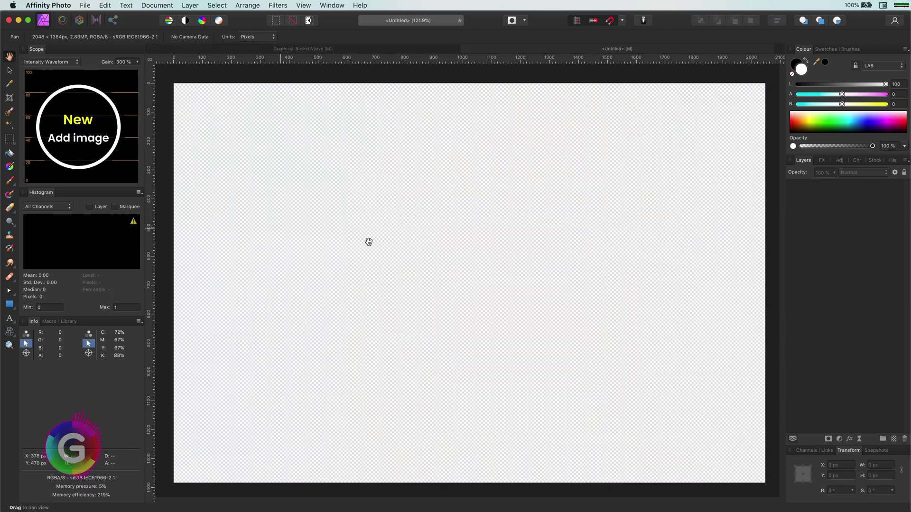
pyautogui.click(875, 160)
pyautogui.moveTo(884, 251); pyautogui.dragTo(519, 257)
# - Scale and centre the flower image to fill the page, show Layers, and deselect
pyautogui.scroll(-3, 519, 264)
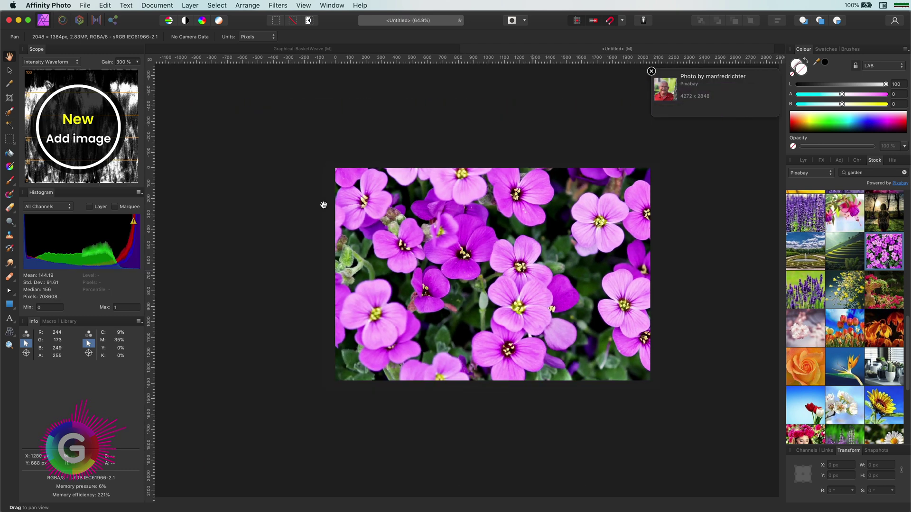
pyautogui.press('v')
pyautogui.click(170, 36)
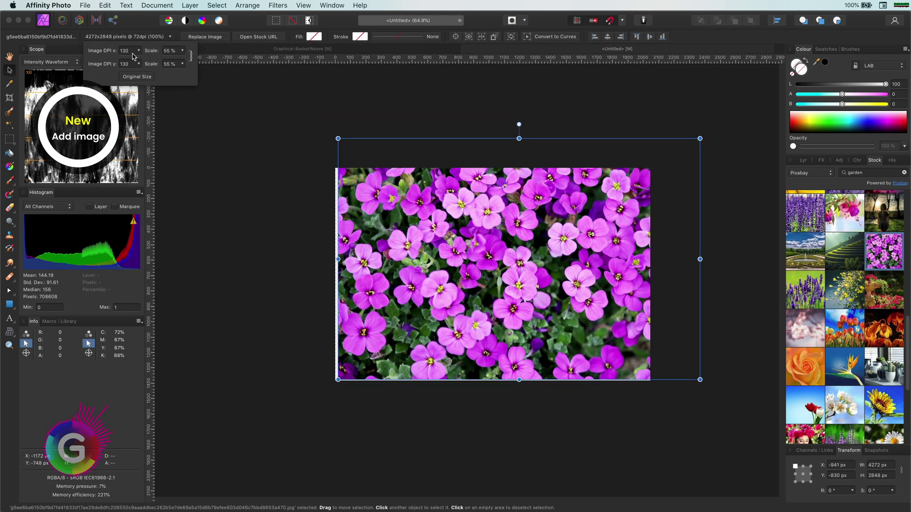
pyautogui.moveTo(133, 56); pyautogui.dragTo(291, 132)
pyautogui.moveTo(546, 157); pyautogui.dragTo(518, 170)
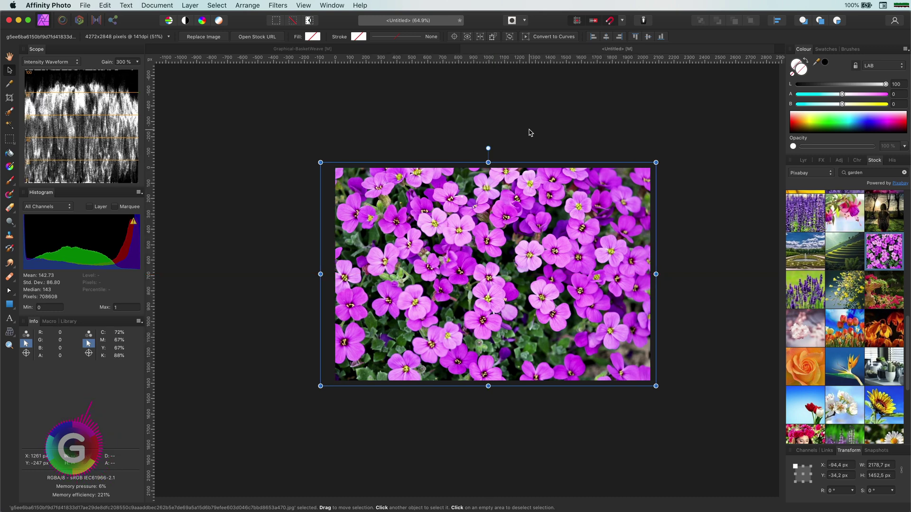
pyautogui.press('super+0')
pyautogui.click(803, 160)
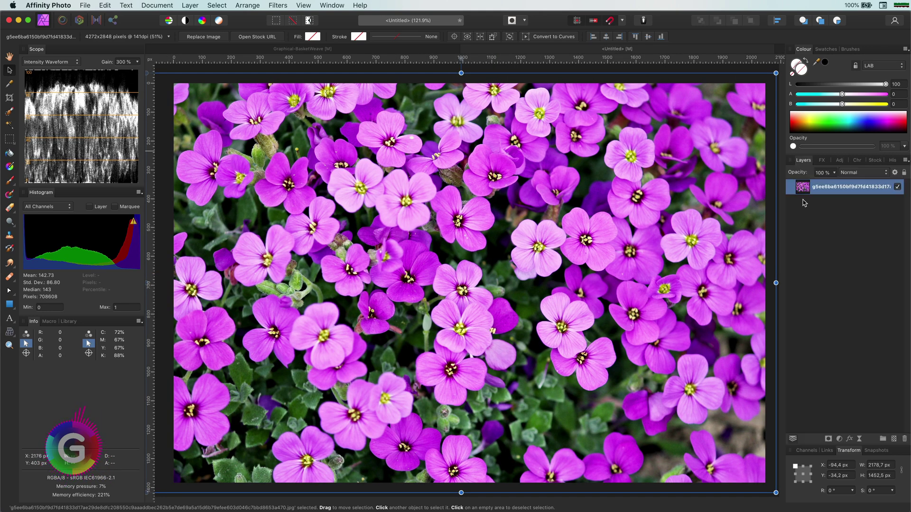
pyautogui.press('super+d')
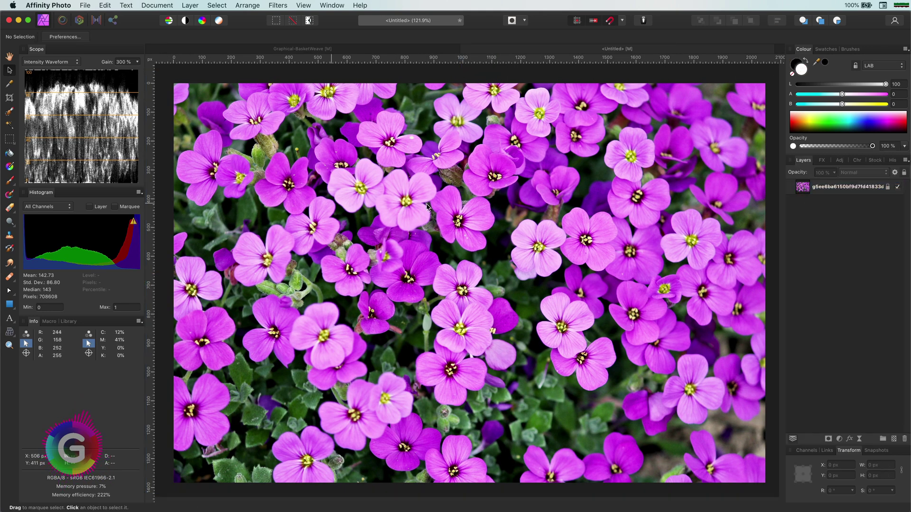
pyautogui.click(321, 49)
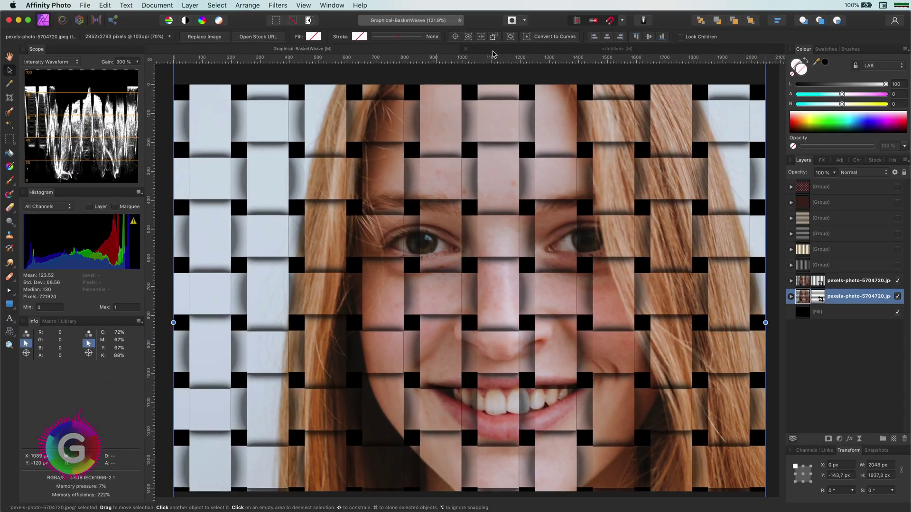
pyautogui.click(497, 52)
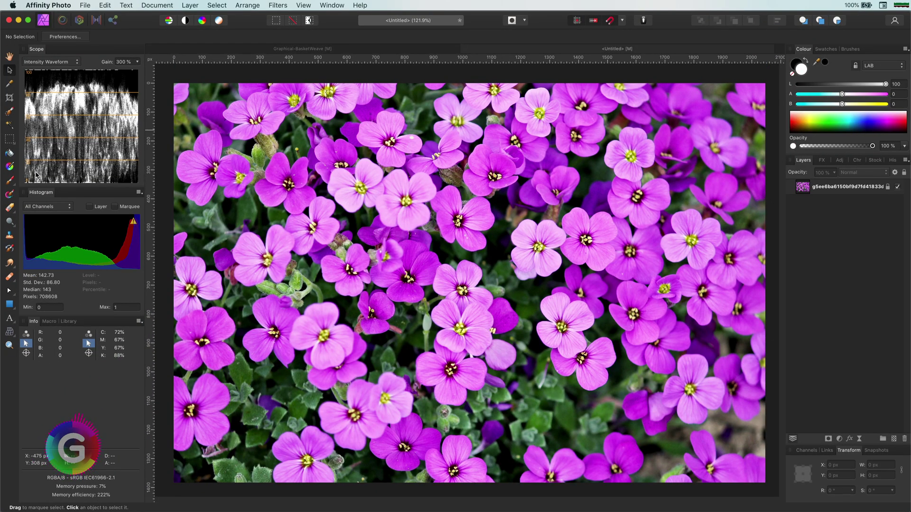
# - Draw squares at the top-left and stretch one into a full-height strip
pyautogui.click(9, 305)
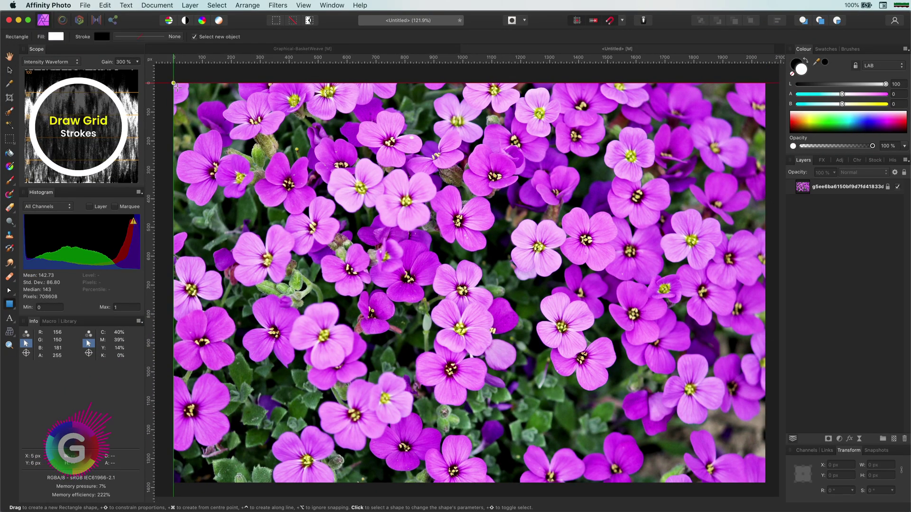
pyautogui.moveTo(174, 84); pyautogui.dragTo(187, 95)
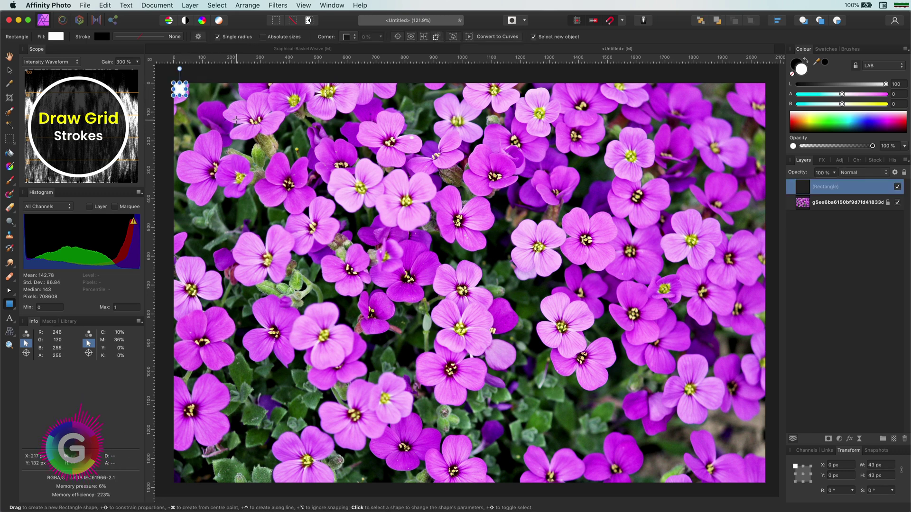
pyautogui.moveTo(236, 120); pyautogui.dragTo(185, 70)
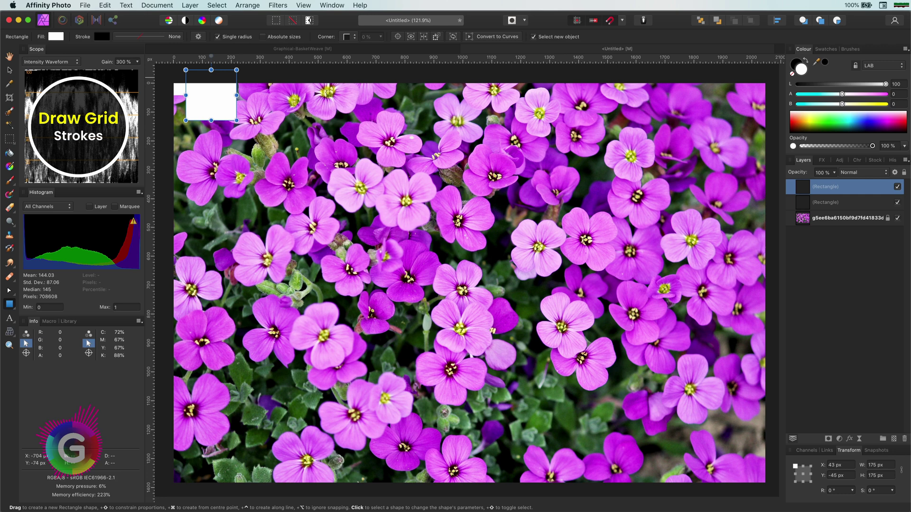
pyautogui.click(10, 72)
pyautogui.moveTo(234, 110); pyautogui.dragTo(226, 133)
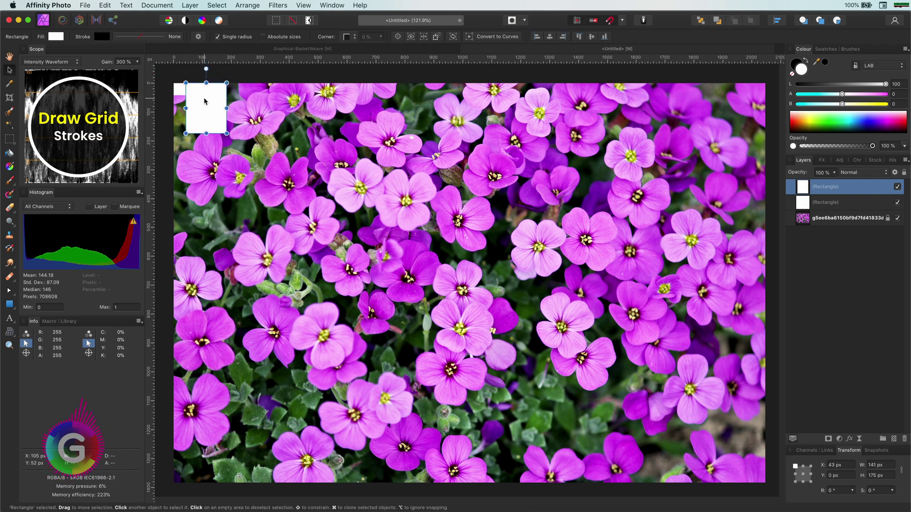
pyautogui.moveTo(206, 133); pyautogui.dragTo(217, 353)
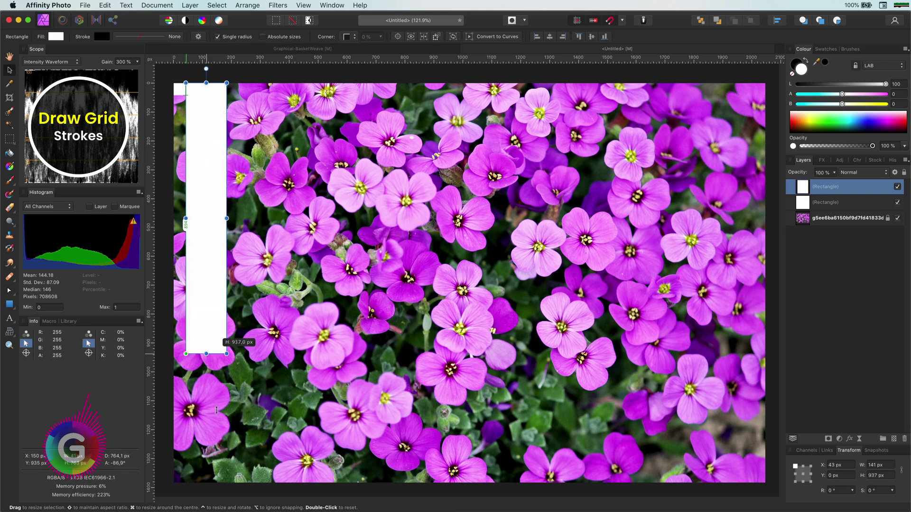
pyautogui.moveTo(217, 411); pyautogui.dragTo(217, 483)
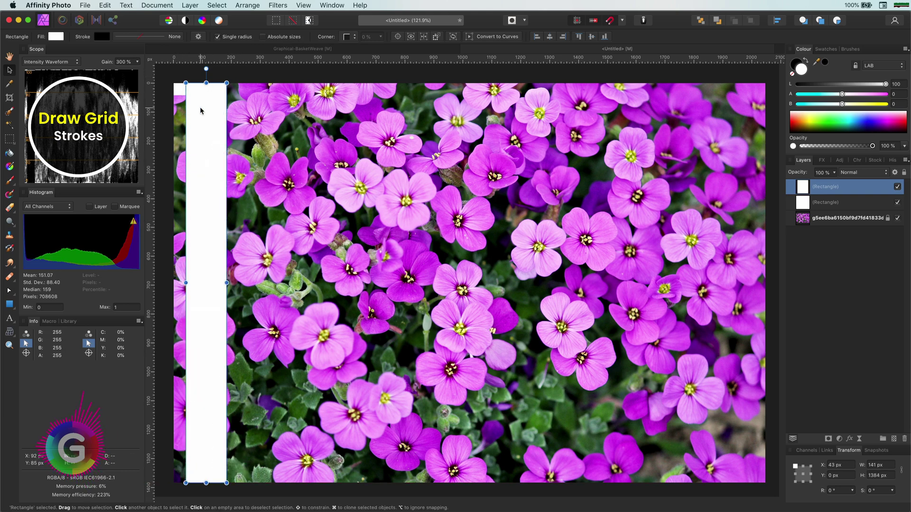
# - Copy the small square beside the strip; colour both squares yellow, the strip grey, via HSL
pyautogui.click(180, 90)
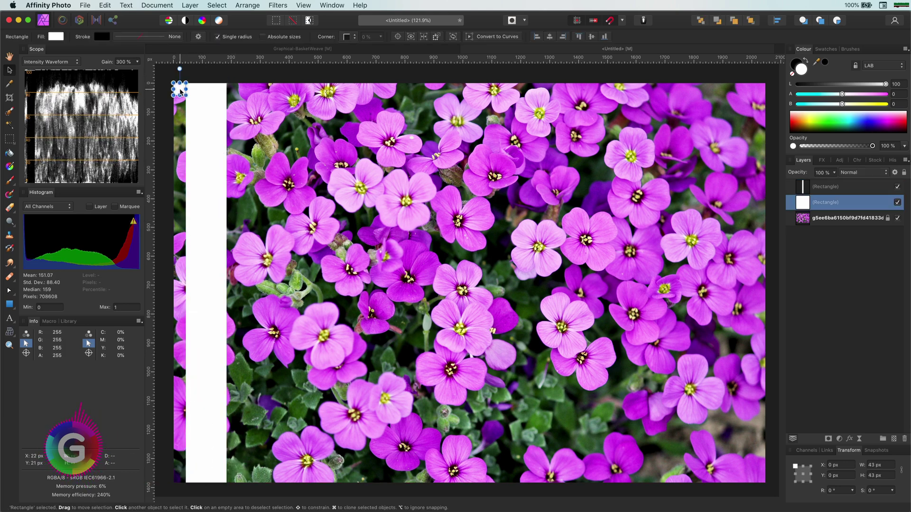
pyautogui.hotkey('ctrl', 'j')
pyautogui.moveTo(180, 92); pyautogui.dragTo(234, 92)
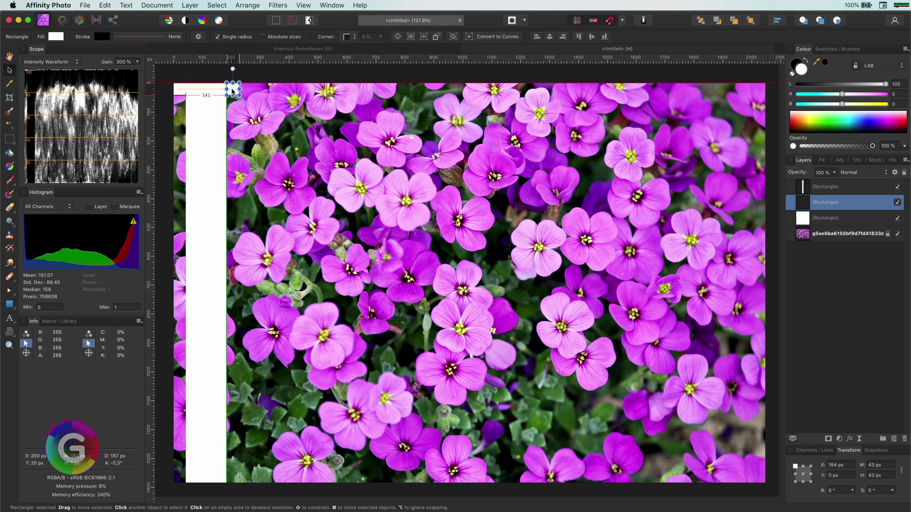
pyautogui.keyDown('shift'); pyautogui.click(835, 218); pyautogui.keyUp('shift')
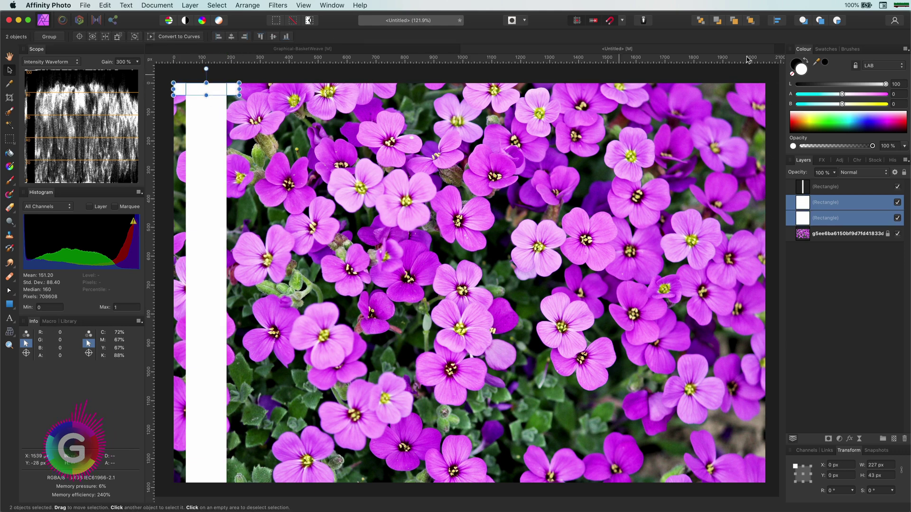
pyautogui.click(892, 68)
pyautogui.click(873, 51)
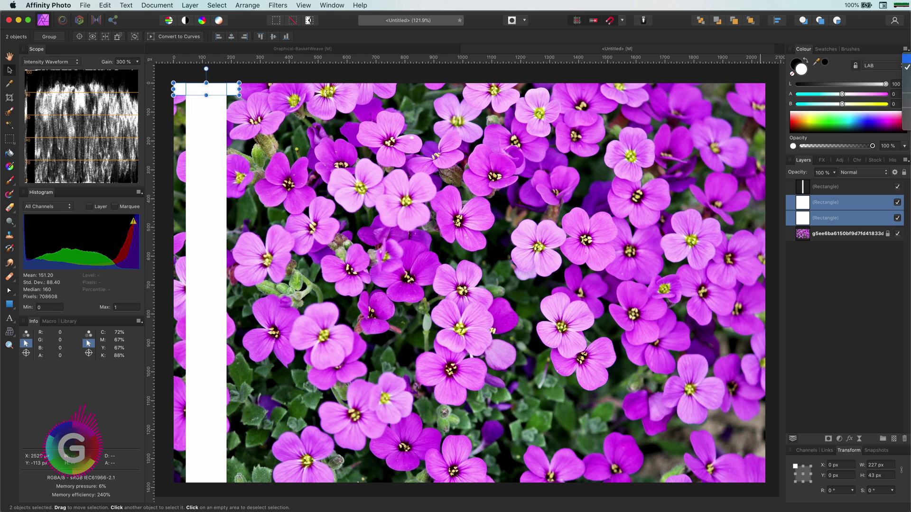
pyautogui.click(873, 128)
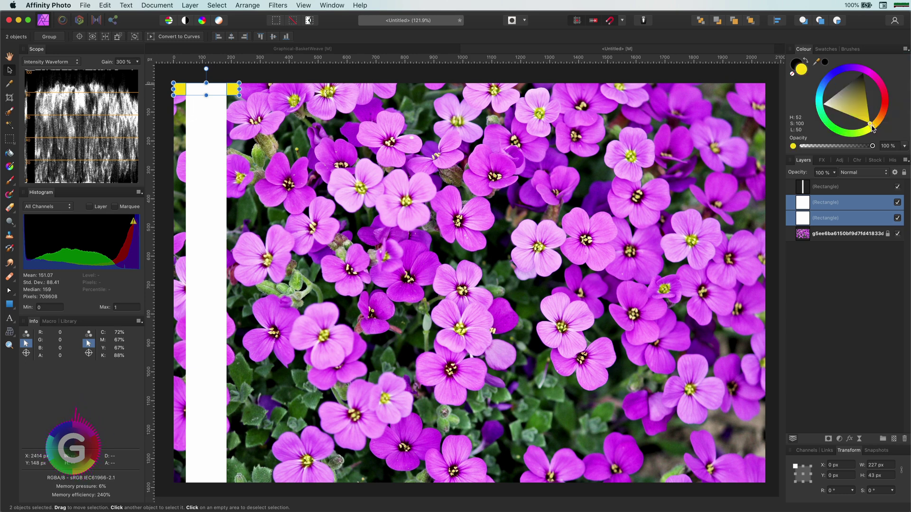
pyautogui.click(215, 130)
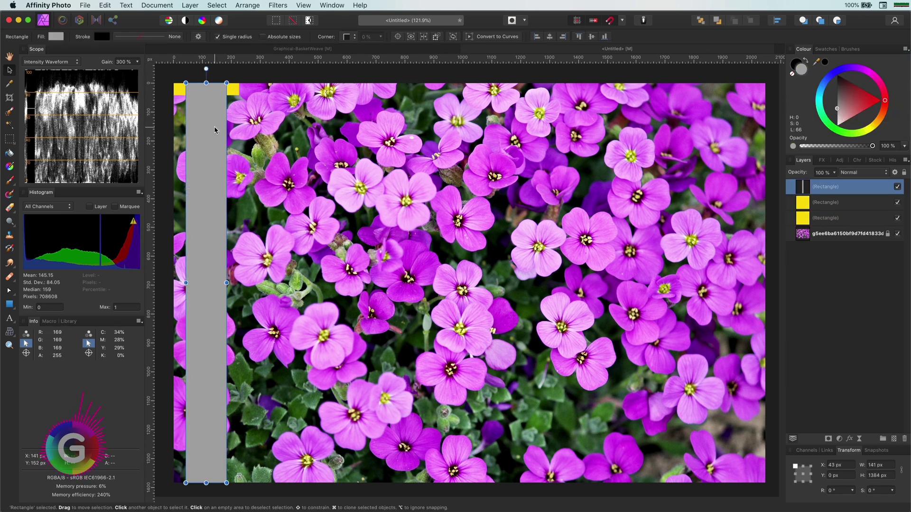
# - Duplicate the grey strip one gap to the right and repeat the offset across the photo
pyautogui.press('super+j')
pyautogui.moveTo(211, 126); pyautogui.dragTo(266, 129)
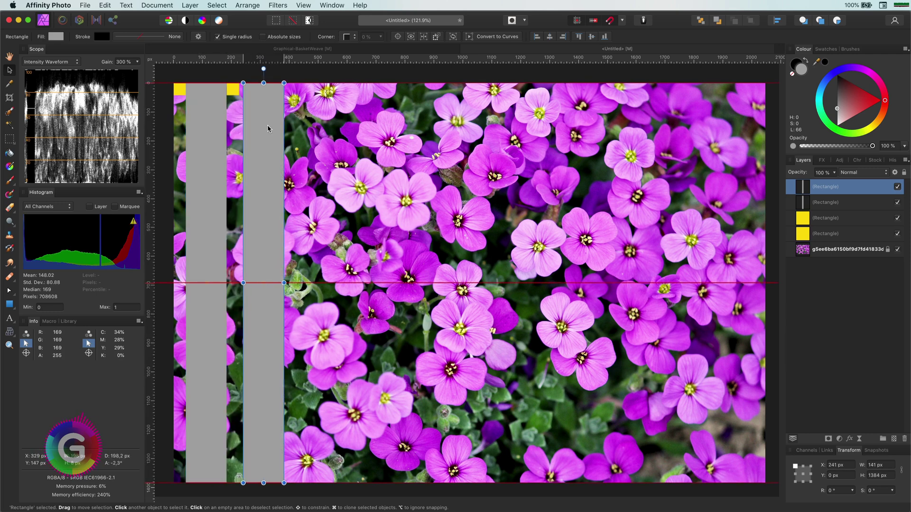
pyautogui.press('super+j')
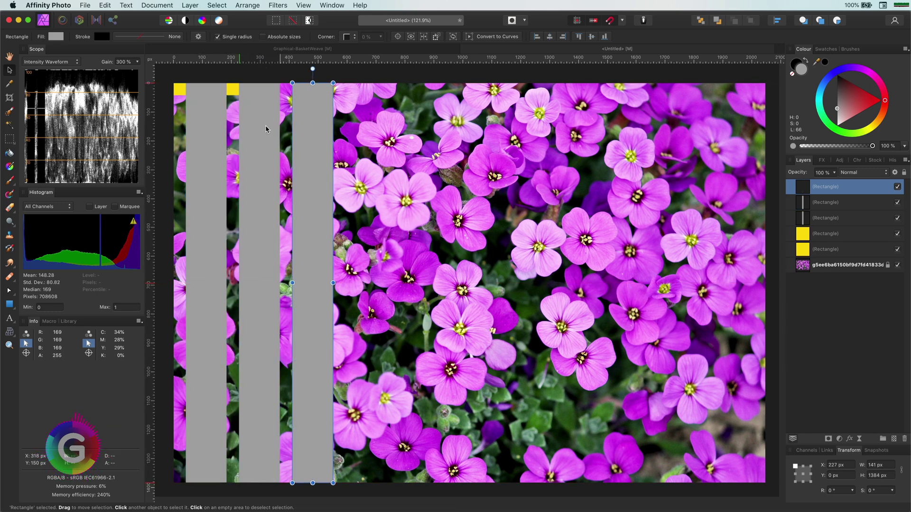
pyautogui.press('super+j')
pyautogui.press('super+j')
pyautogui.press('super+j')
pyautogui.press('super+j')
pyautogui.press('super+j')
pyautogui.press('super+j')
pyautogui.press('super+j')
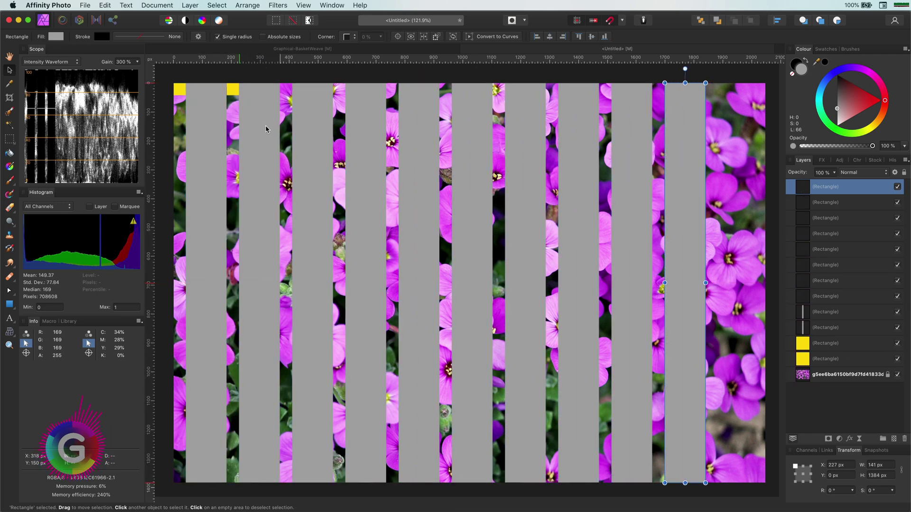
pyautogui.press('super+j')
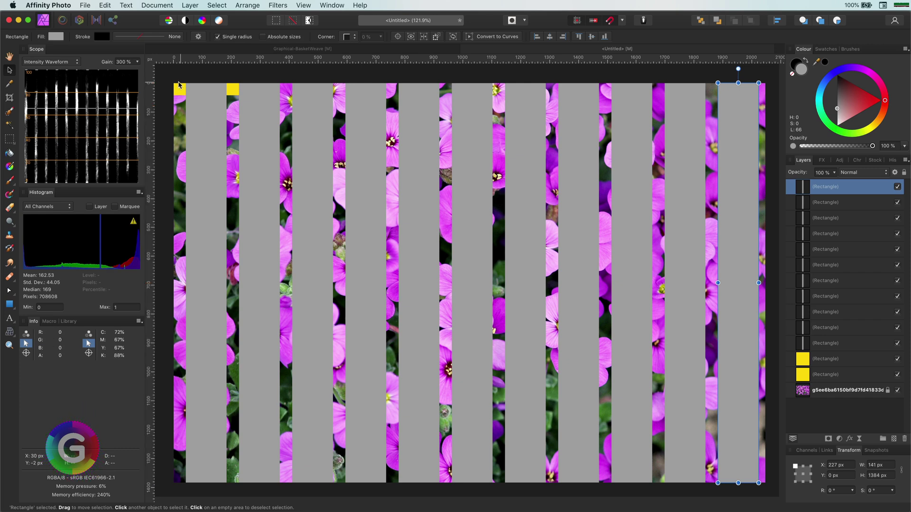
pyautogui.click(179, 90)
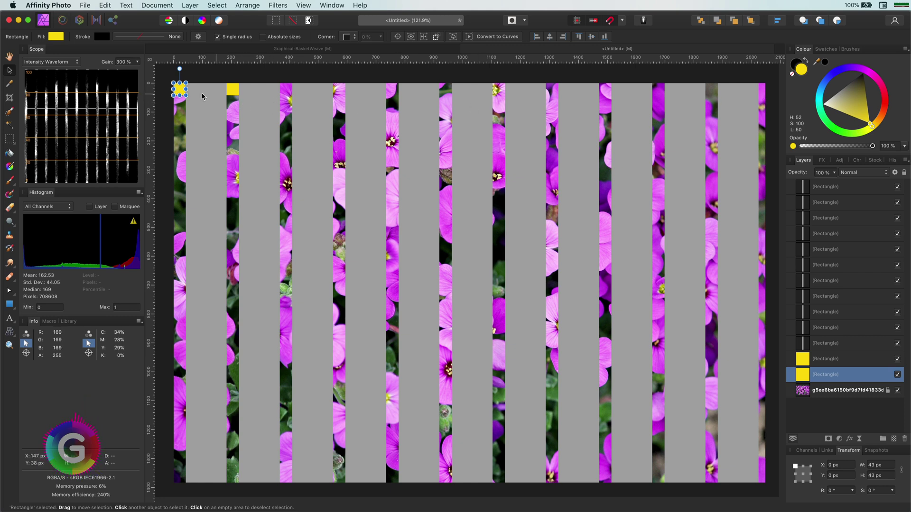
# - Delete the top-left yellow square, group the strips, and centre the group horizontally
pyautogui.press('Delete')
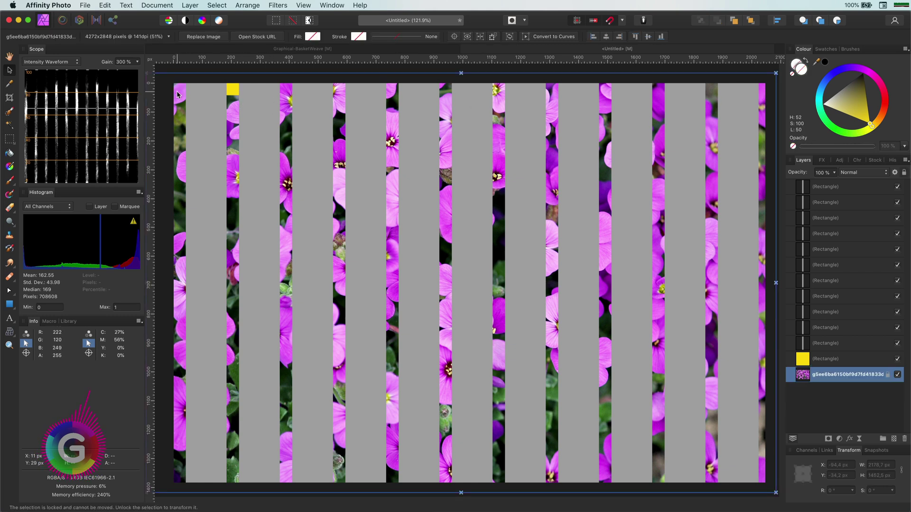
pyautogui.click(820, 363)
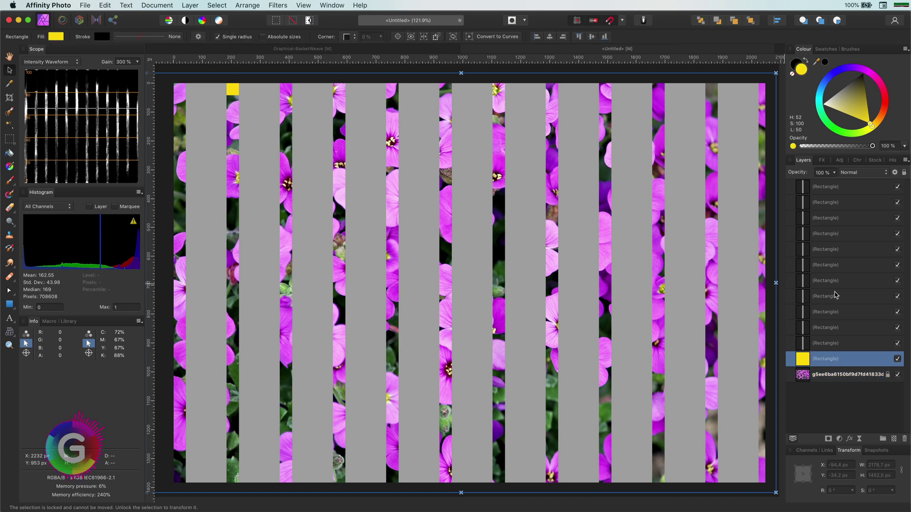
pyautogui.keyDown('shift'); pyautogui.click(844, 195); pyautogui.keyUp('shift')
pyautogui.hotkey('ctrl', 'g')
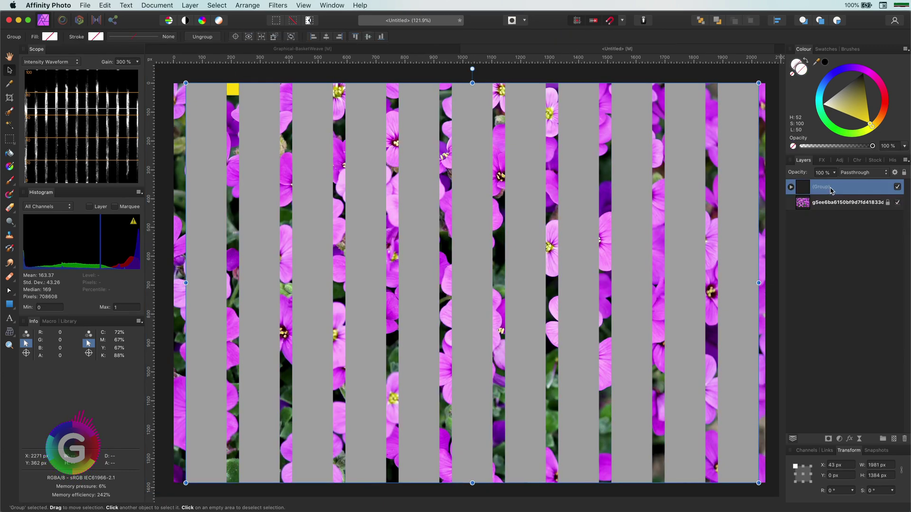
pyautogui.click(776, 21)
pyautogui.click(796, 52)
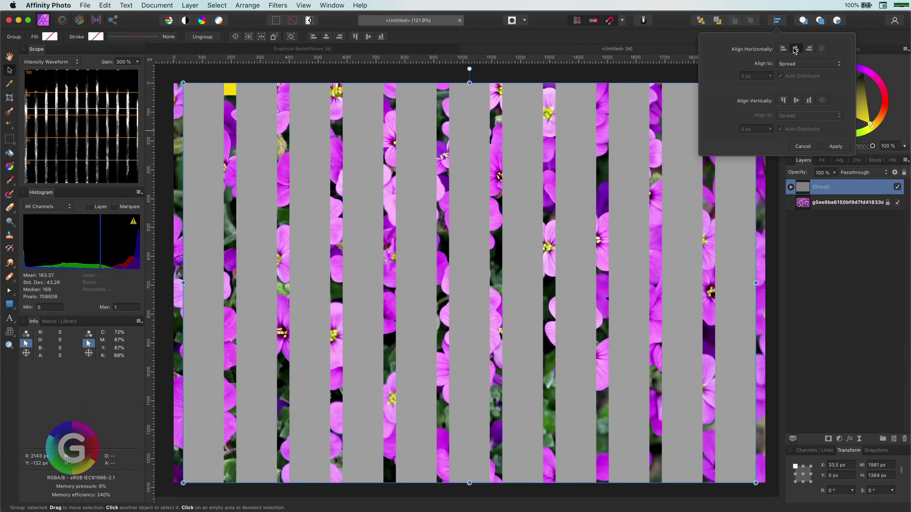
# - Ungroup, regroup only the grey stripes, and make a darker grey duplicate of that group
pyautogui.rightClick(802, 189)
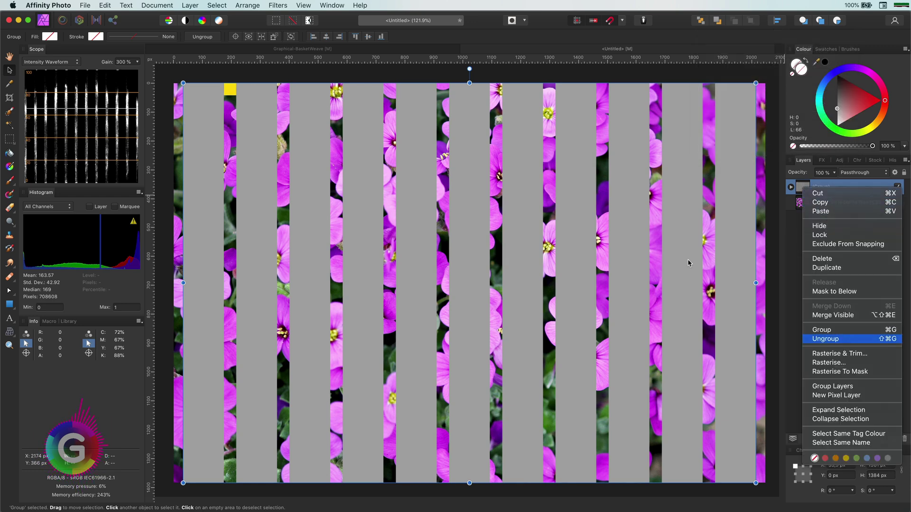
pyautogui.press('Return')
pyautogui.hotkey('ctrl', 'd')
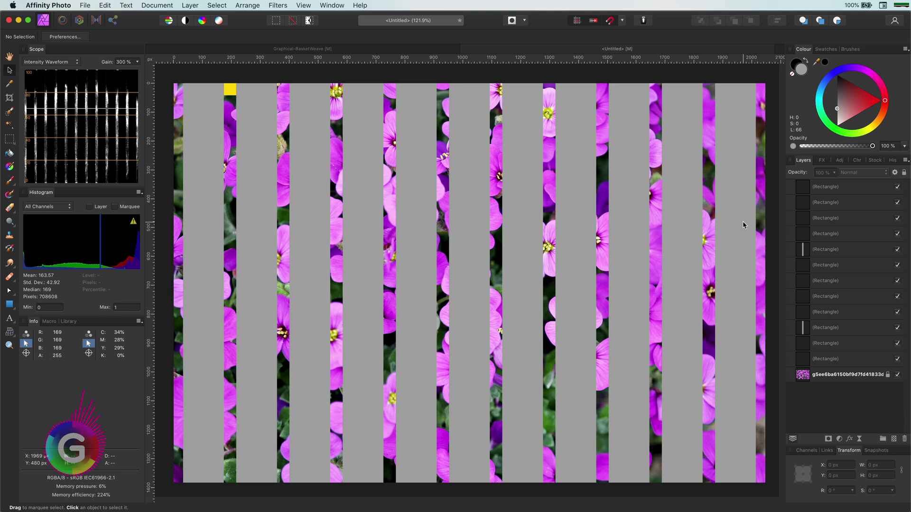
pyautogui.click(824, 347)
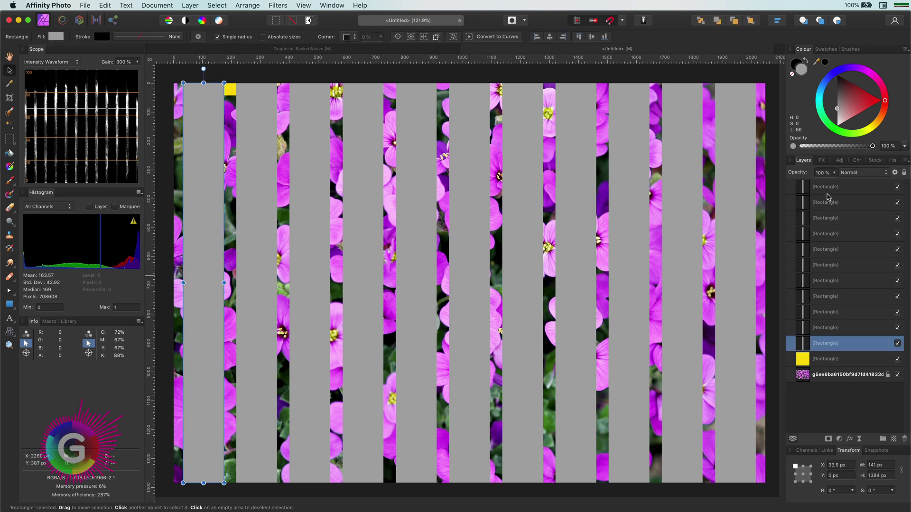
pyautogui.keyDown('shift'); pyautogui.click(827, 190); pyautogui.keyUp('shift')
pyautogui.hotkey('ctrl', 'g')
pyautogui.hotkey('ctrl', 'j')
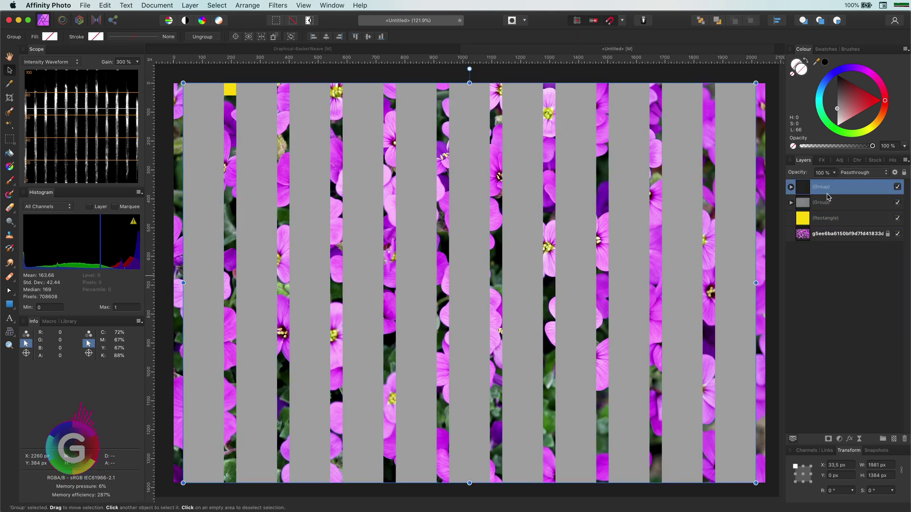
pyautogui.moveTo(837, 112); pyautogui.dragTo(837, 100)
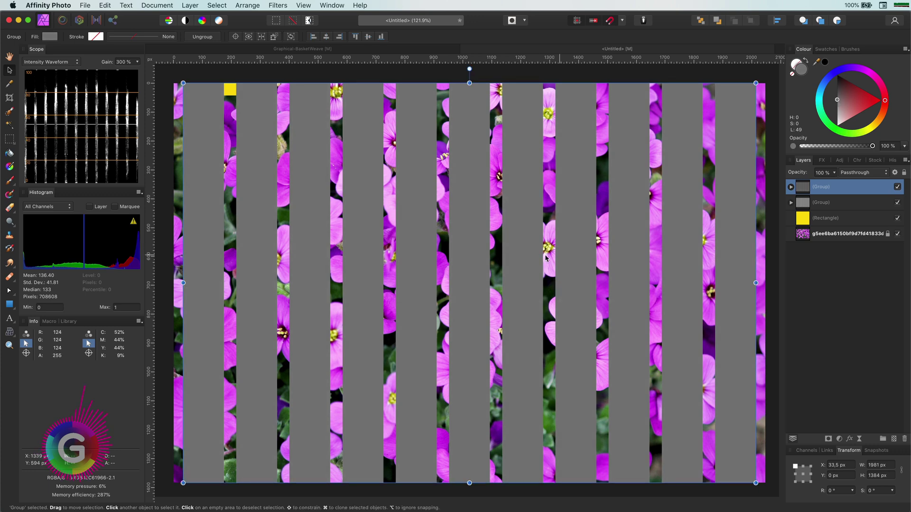
pyautogui.scroll(-5, 542, 258)
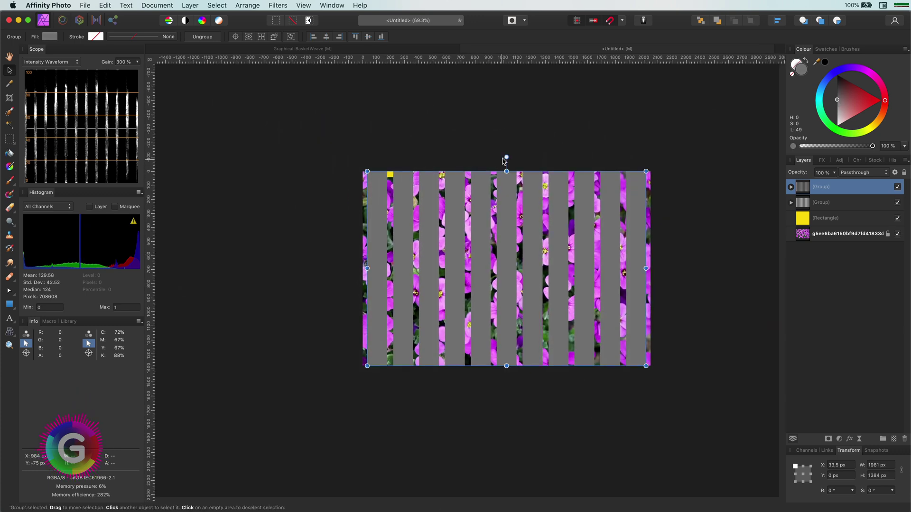
# - Rotate the darker stripe copy 90°, lower its opacity, and stretch it across the full width
pyautogui.moveTo(506, 156)
pyautogui.mouseDown()
pyautogui.moveTo(375, 252)
pyautogui.moveTo(385, 256)
pyautogui.mouseUp()
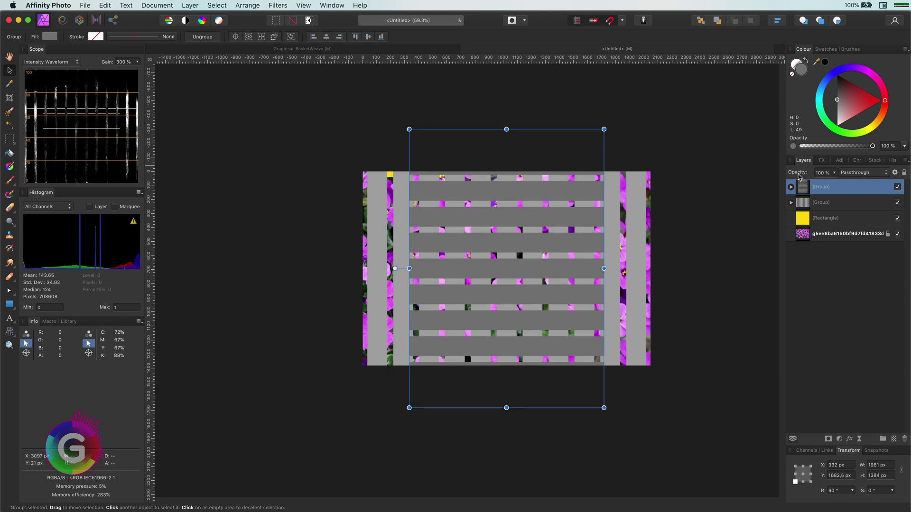
pyautogui.moveTo(795, 177); pyautogui.dragTo(791, 177)
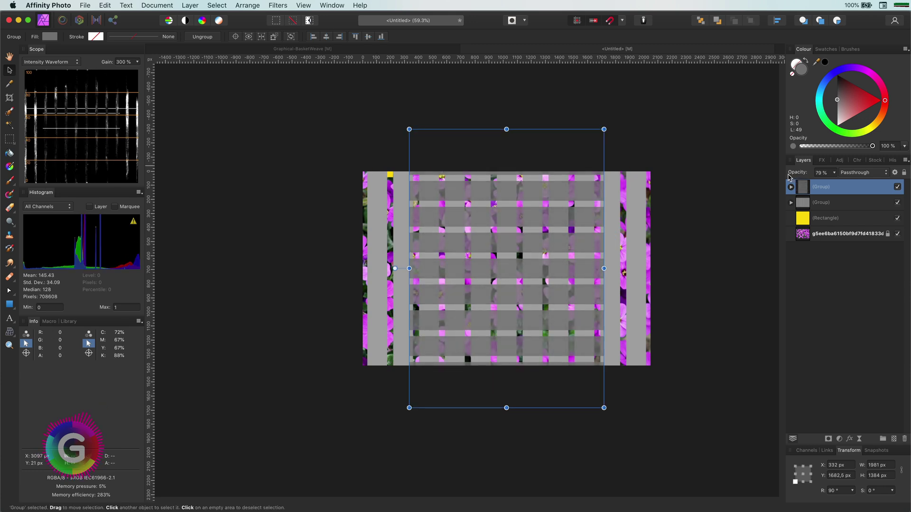
pyautogui.moveTo(409, 268); pyautogui.dragTo(362, 269)
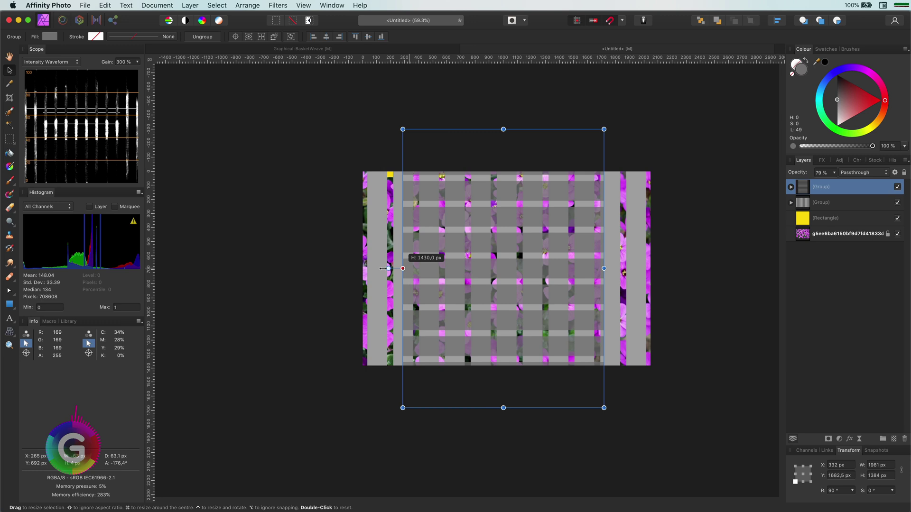
pyautogui.moveTo(603, 268); pyautogui.dragTo(651, 268)
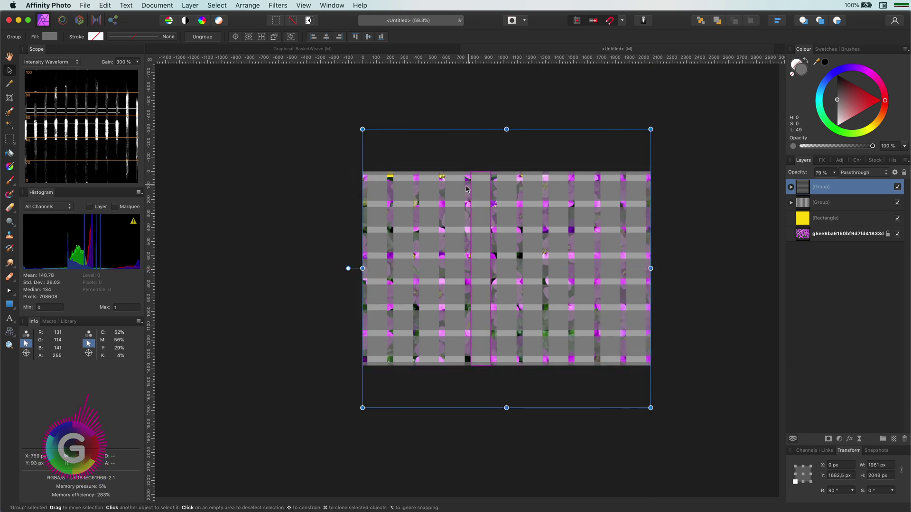
pyautogui.scroll(5, 421, 188)
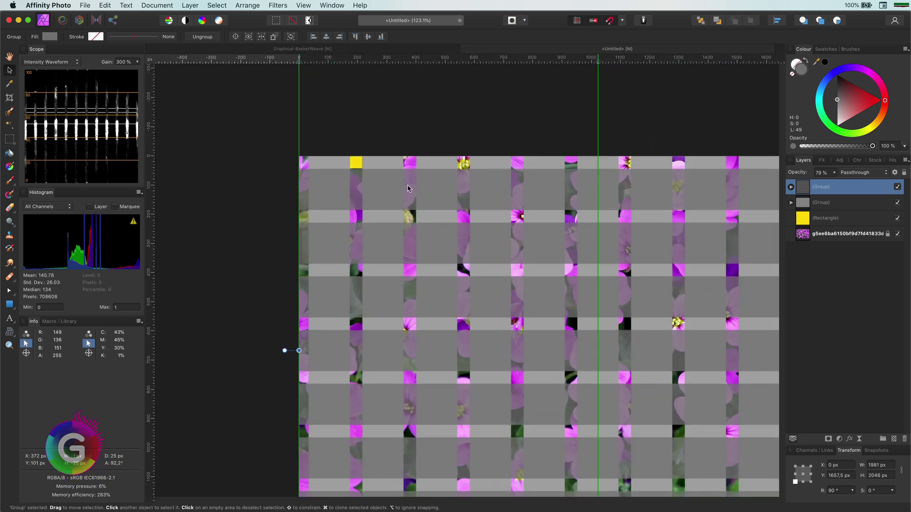
pyautogui.scroll(-5, 549, 153)
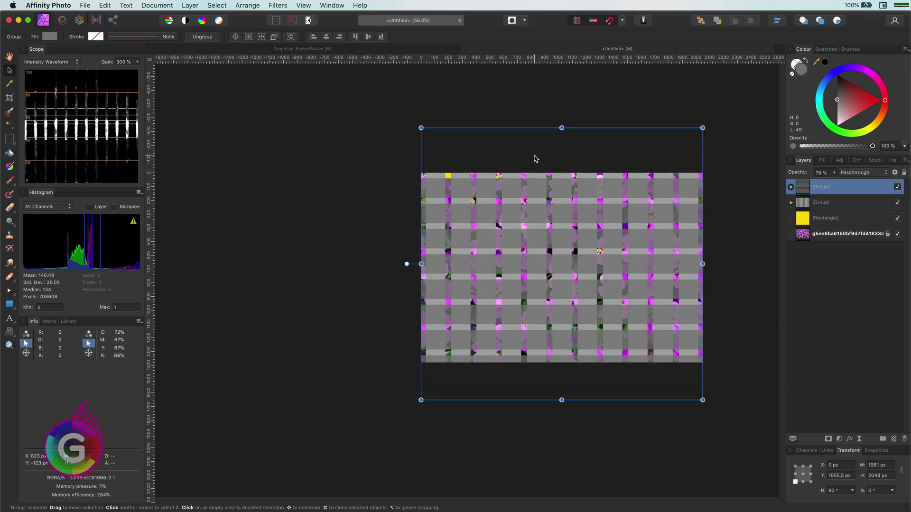
pyautogui.doubleClick(535, 159)
pyautogui.click(492, 367)
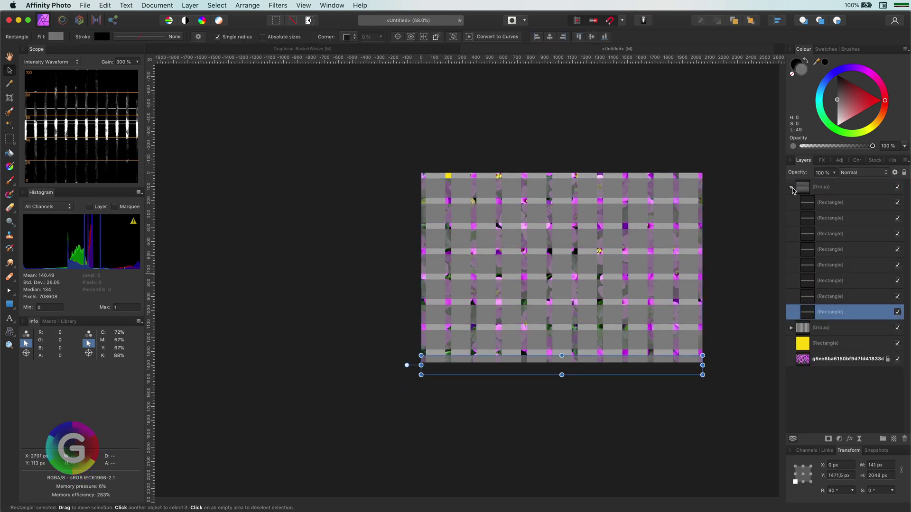
pyautogui.press('super+0')
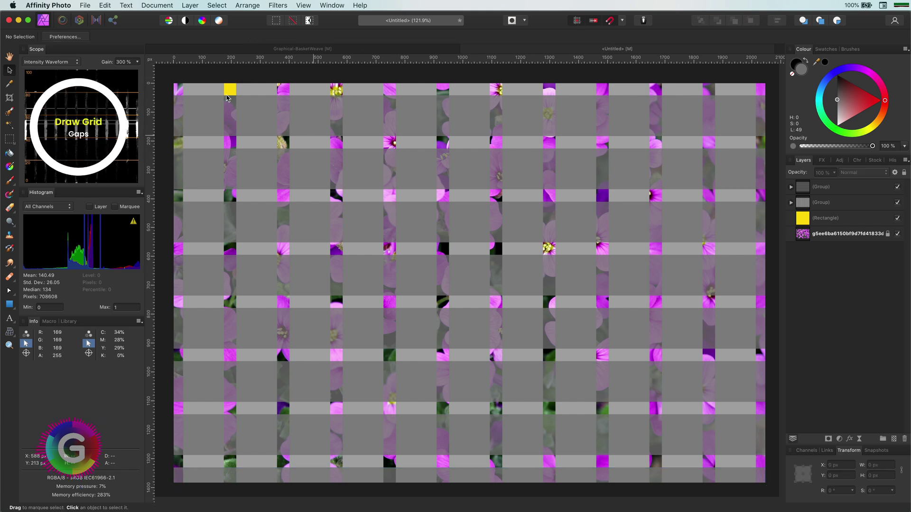
# - Stretch the yellow square into a full-height column and repeat copies across the image
pyautogui.click(231, 93)
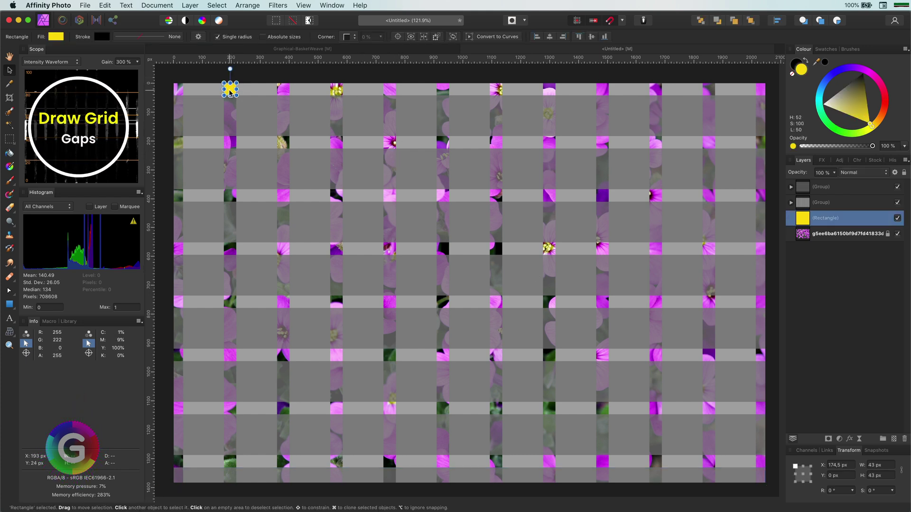
pyautogui.moveTo(230, 96)
pyautogui.mouseDown()
pyautogui.moveTo(239, 348)
pyautogui.moveTo(231, 346)
pyautogui.moveTo(231, 484)
pyautogui.mouseUp()
pyautogui.scroll(-3, 229, 351)
pyautogui.moveTo(230, 301); pyautogui.dragTo(283, 301)
pyautogui.scroll(5, 284, 332)
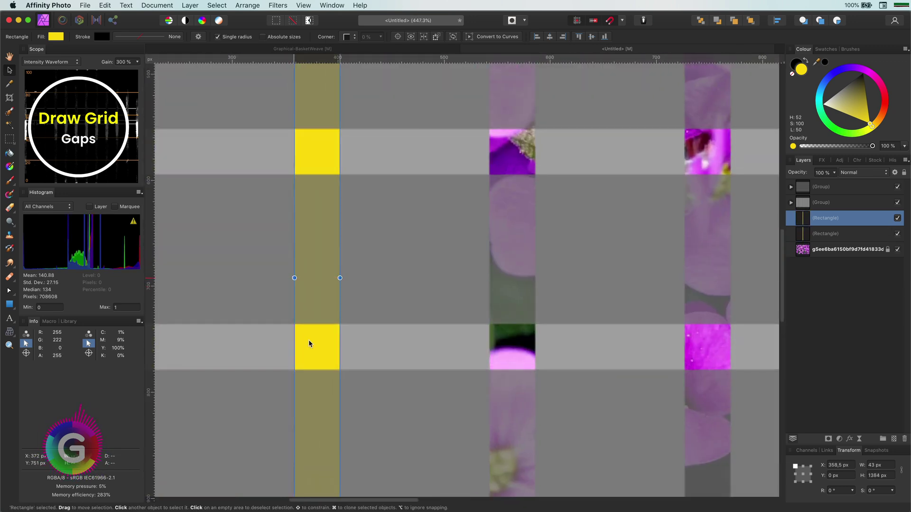
pyautogui.press('super+j')
pyautogui.press('super+j')
pyautogui.press('super+j')
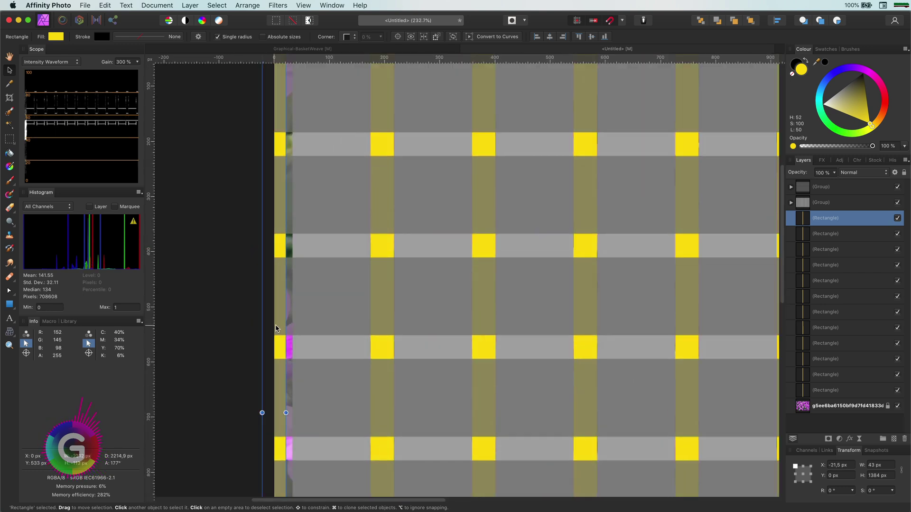
pyautogui.moveTo(276, 327); pyautogui.dragTo(283, 327)
pyautogui.scroll(5, 291, 335)
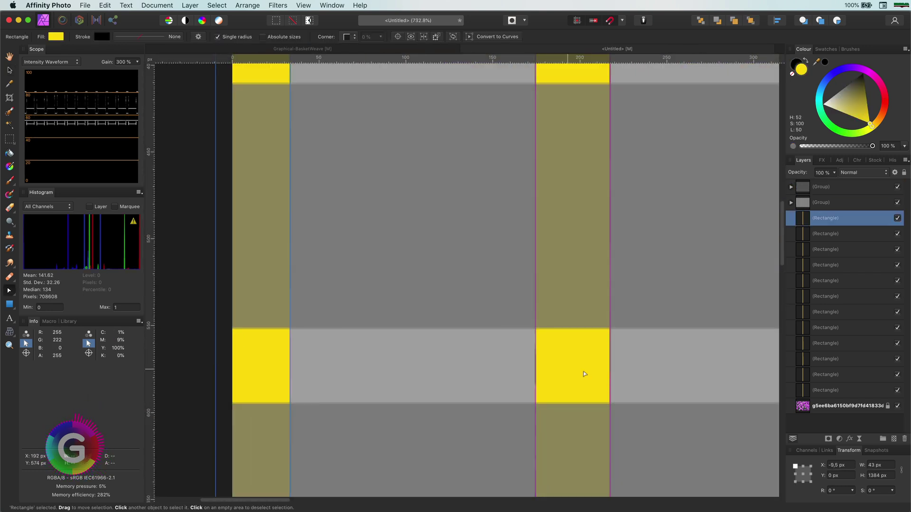
pyautogui.scroll(-10, 584, 374)
# - Copy the yellow column group as reduced-opacity orange, rotated horizontal, and stretched across the image
pyautogui.press('super+a')
pyautogui.press('super+g')
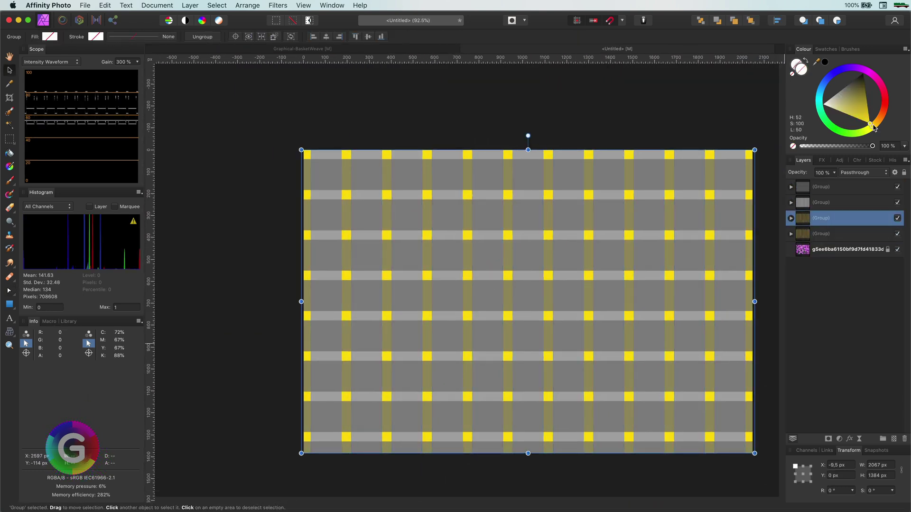
pyautogui.moveTo(874, 129); pyautogui.dragTo(879, 119)
pyautogui.press('6')
pyautogui.press('6')
pyautogui.moveTo(528, 136)
pyautogui.mouseDown()
pyautogui.moveTo(316, 259)
pyautogui.moveTo(362, 301)
pyautogui.mouseUp()
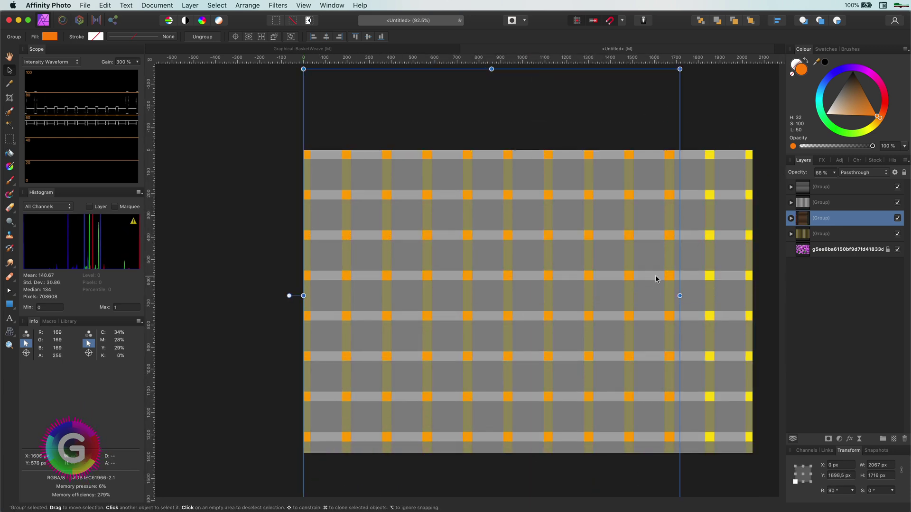
pyautogui.moveTo(680, 296); pyautogui.dragTo(754, 295)
pyautogui.scroll(5, 718, 299)
pyautogui.scroll(-6, 691, 230)
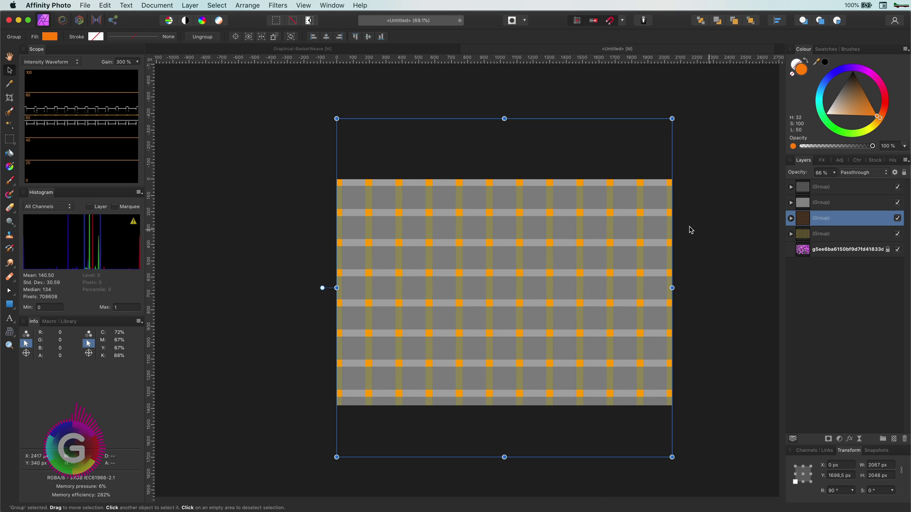
# - Inspect the bars inside the orange group, then select the darker horizontal stripe group
pyautogui.click(691, 230)
pyautogui.click(791, 218)
pyautogui.click(831, 234)
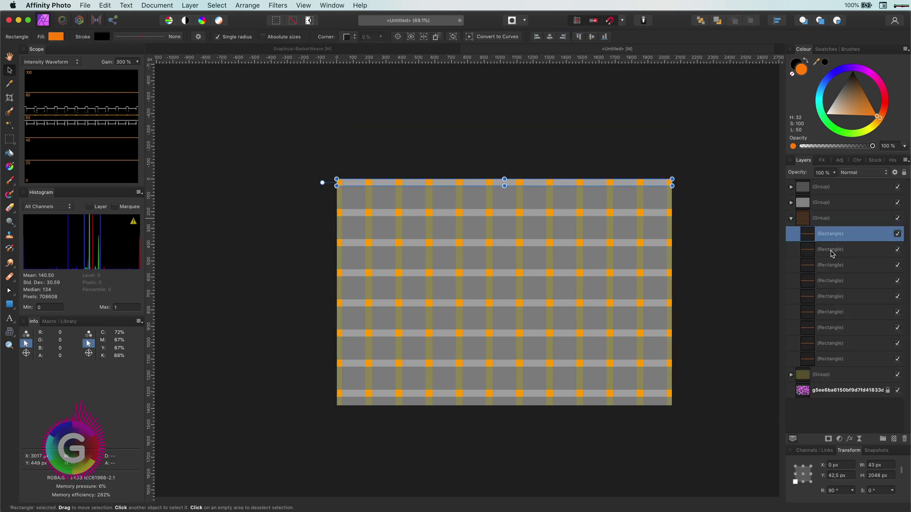
pyautogui.click(830, 343)
pyautogui.click(830, 264)
pyautogui.click(831, 233)
pyautogui.click(791, 218)
pyautogui.press('super+0')
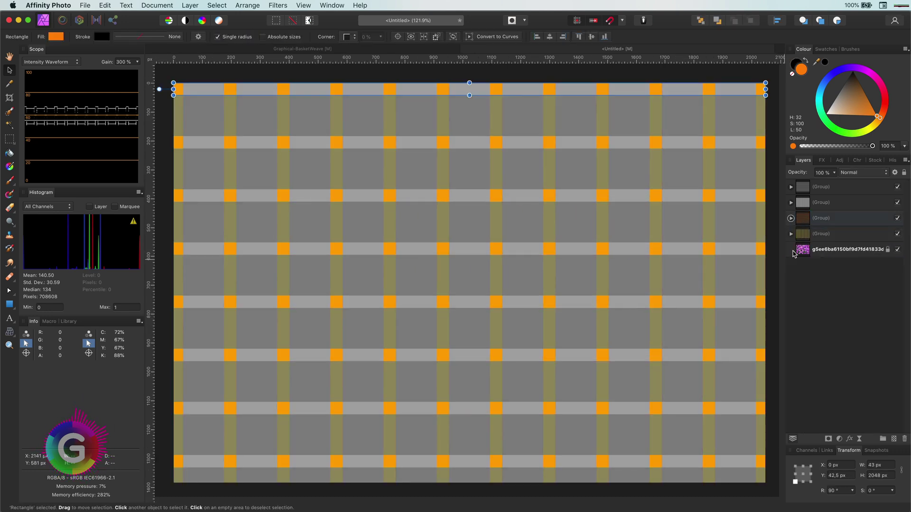
pyautogui.scroll(2, 516, 321)
pyautogui.scroll(-2, 517, 321)
pyautogui.click(791, 219)
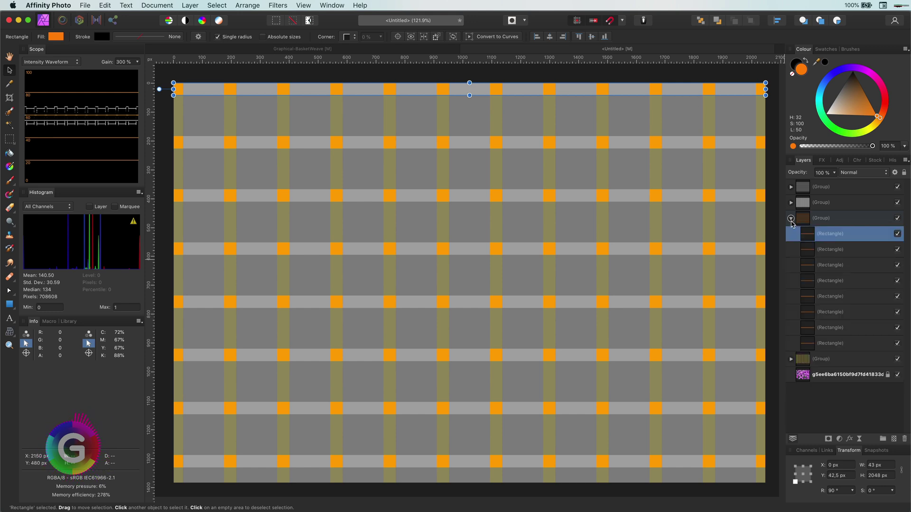
pyautogui.click(791, 219)
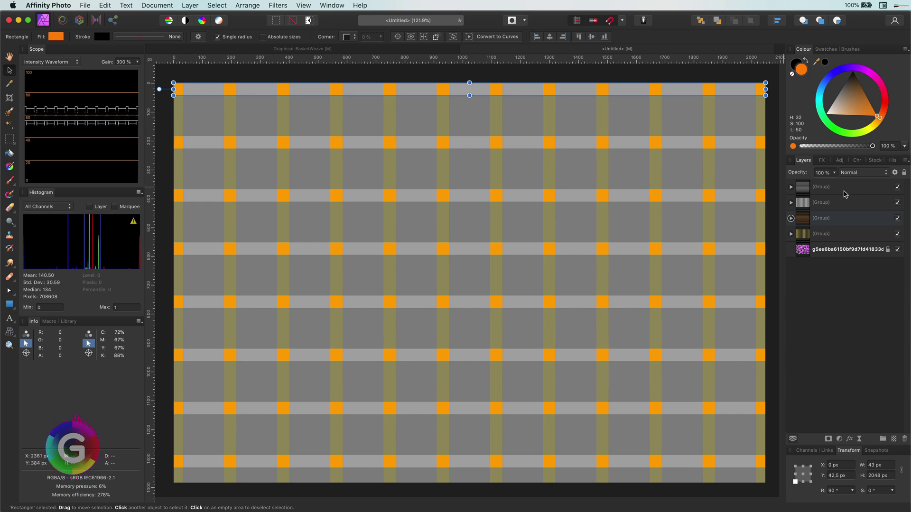
pyautogui.click(808, 189)
# - Draw a dark red square aligned in the top-left grid cell
pyautogui.scroll(3, 193, 152)
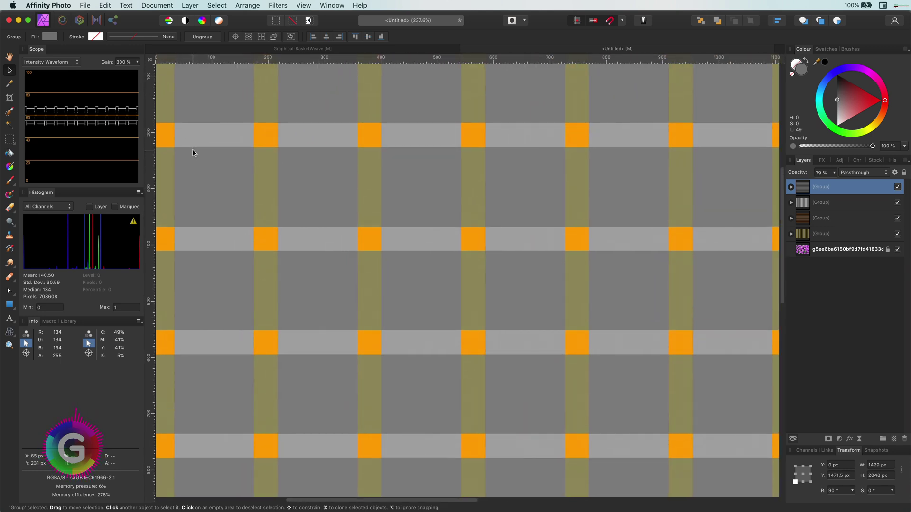
pyautogui.scroll(3, 246, 189)
pyautogui.scroll(2, 262, 250)
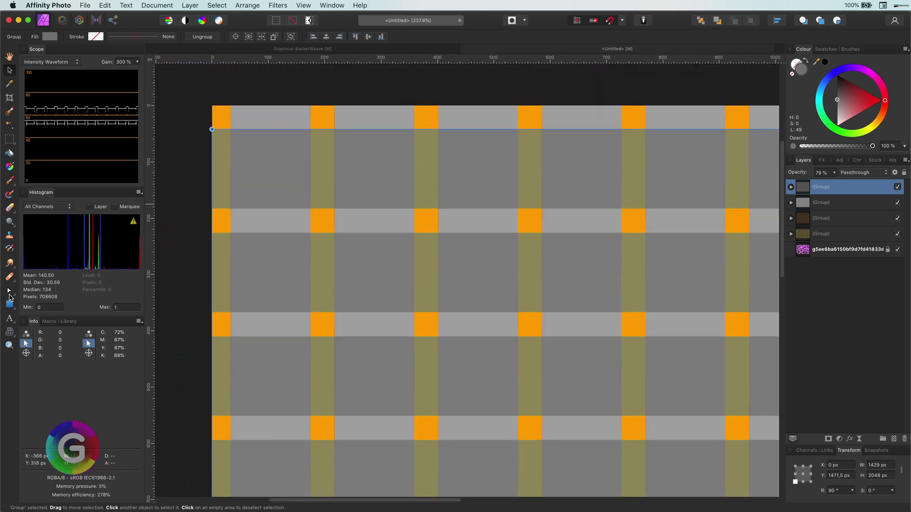
pyautogui.click(13, 305)
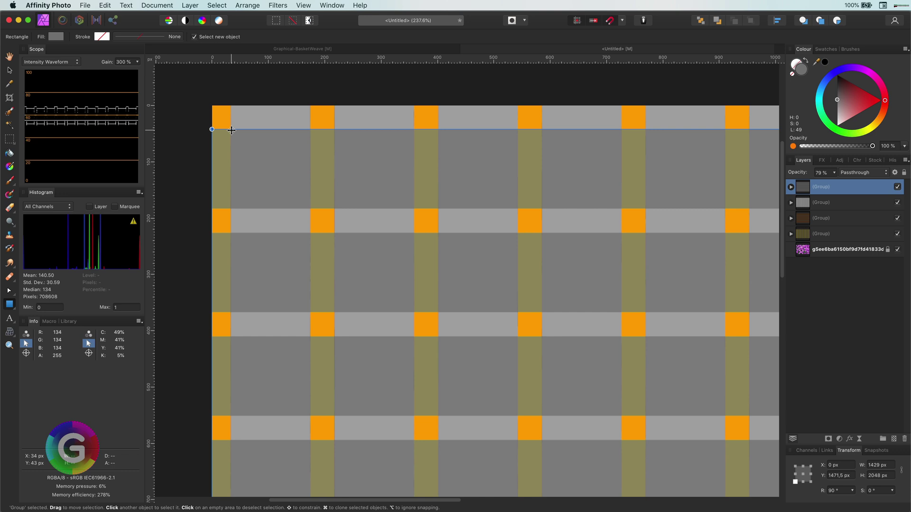
pyautogui.moveTo(231, 118); pyautogui.dragTo(310, 196)
pyautogui.moveTo(880, 116); pyautogui.dragTo(885, 102)
pyautogui.click(866, 92)
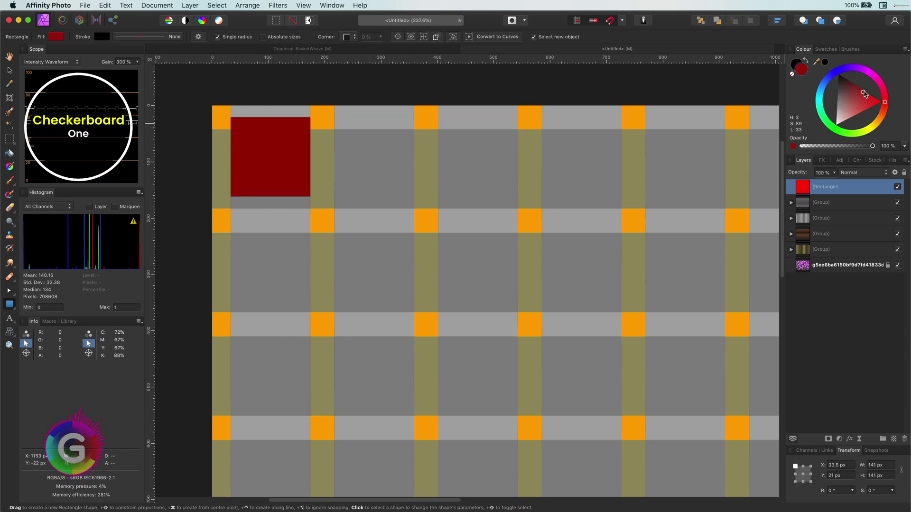
pyautogui.press('v')
pyautogui.moveTo(254, 171); pyautogui.dragTo(255, 183)
pyautogui.keyDown('super'); pyautogui.click(274, 197); pyautogui.keyUp('super')
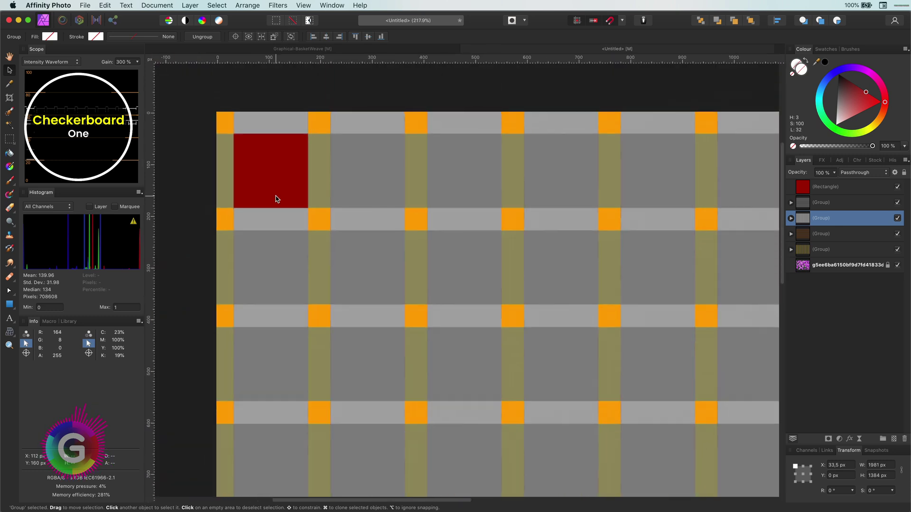
pyautogui.press('super+2')
pyautogui.press('super+0')
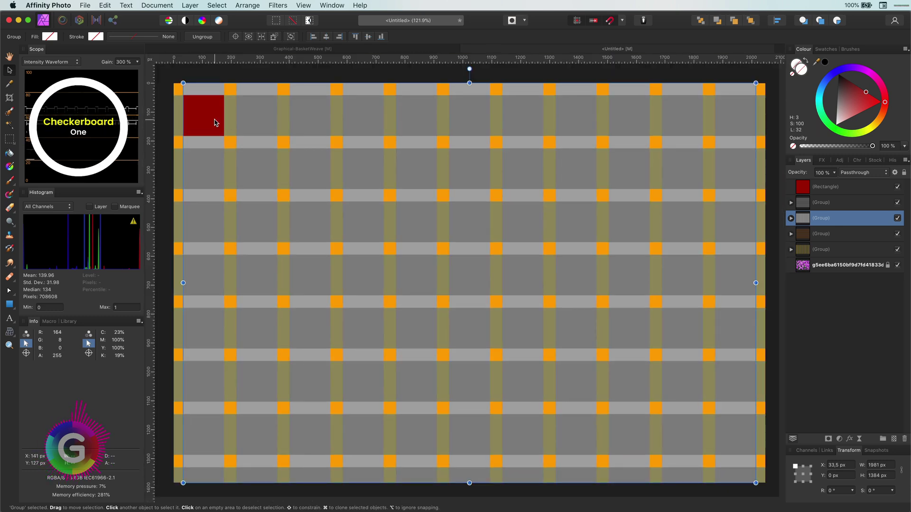
# - Repeat the red square every other cell along the first row
pyautogui.click(214, 122)
pyautogui.press('super+j')
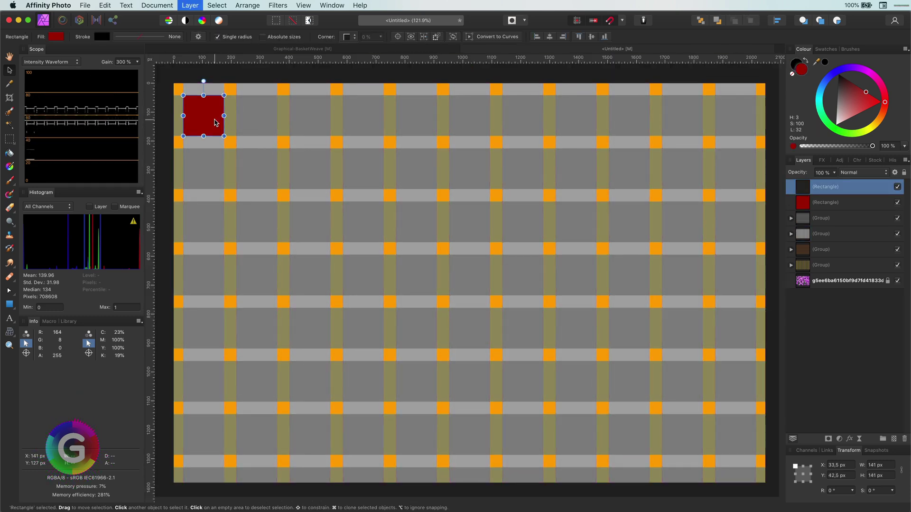
pyautogui.moveTo(204, 123); pyautogui.dragTo(313, 123)
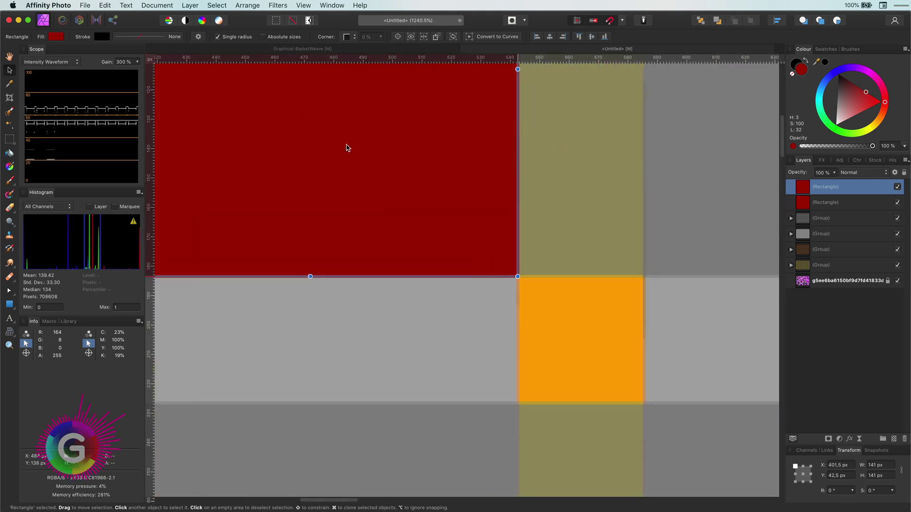
pyautogui.press('super+j')
pyautogui.press('super+j')
pyautogui.press('super+j')
# - Copy the red row into lower rows, offsetting alternate rows by one cell for a checkerboard
pyautogui.press('super+j')
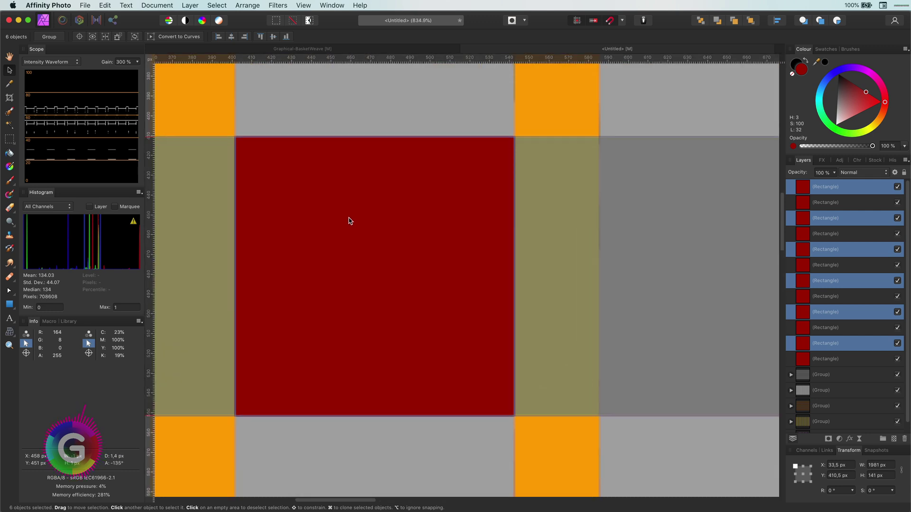
pyautogui.moveTo(497, 120); pyautogui.dragTo(349, 221)
pyautogui.press('super+j')
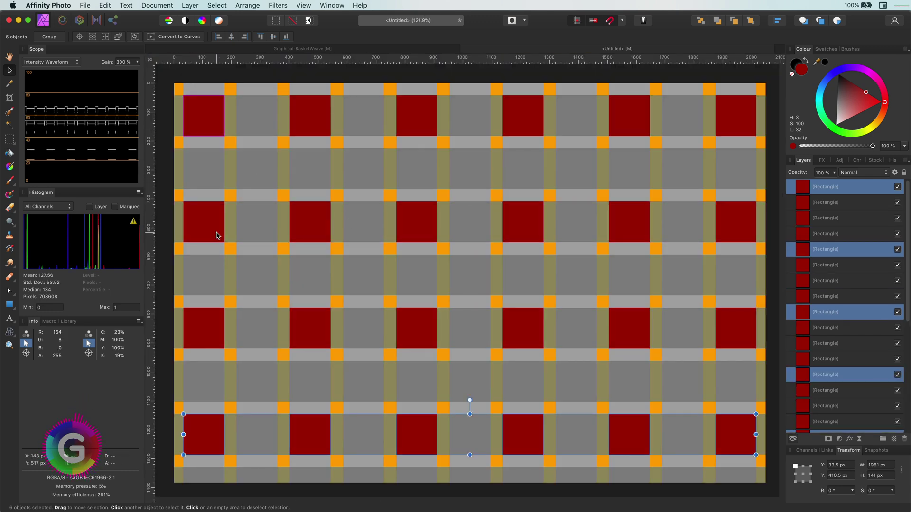
pyautogui.moveTo(218, 227); pyautogui.dragTo(271, 173)
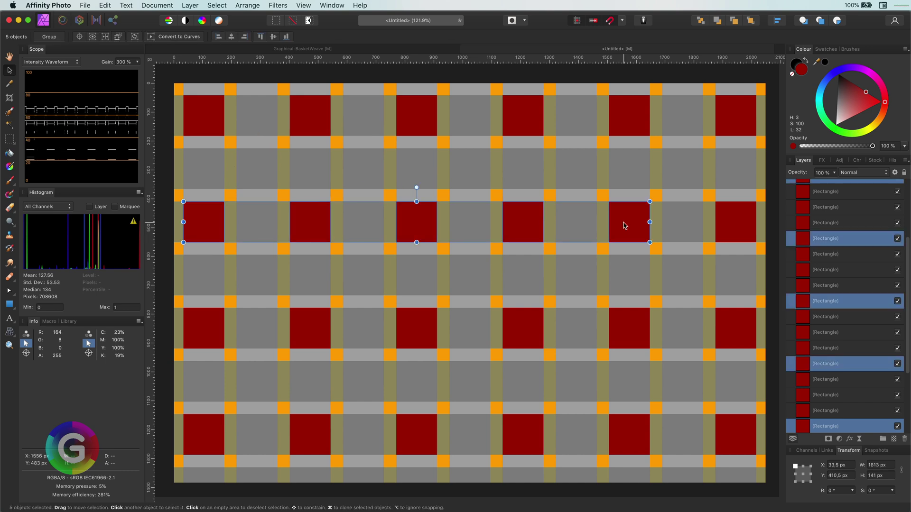
pyautogui.moveTo(423, 224); pyautogui.dragTo(476, 171)
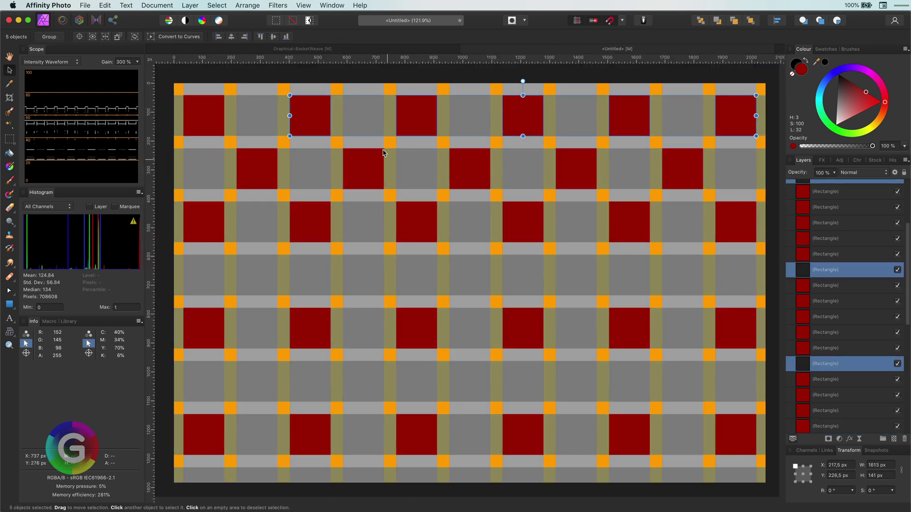
pyautogui.moveTo(383, 153)
pyautogui.mouseDown()
pyautogui.moveTo(264, 283)
pyautogui.moveTo(509, 394)
pyautogui.moveTo(510, 484)
pyautogui.mouseUp()
pyautogui.scroll(3, 265, 283)
pyautogui.scroll(-4, 265, 283)
# - Duplicate the red-square group and recolour the copy purple
pyautogui.click(220, 133)
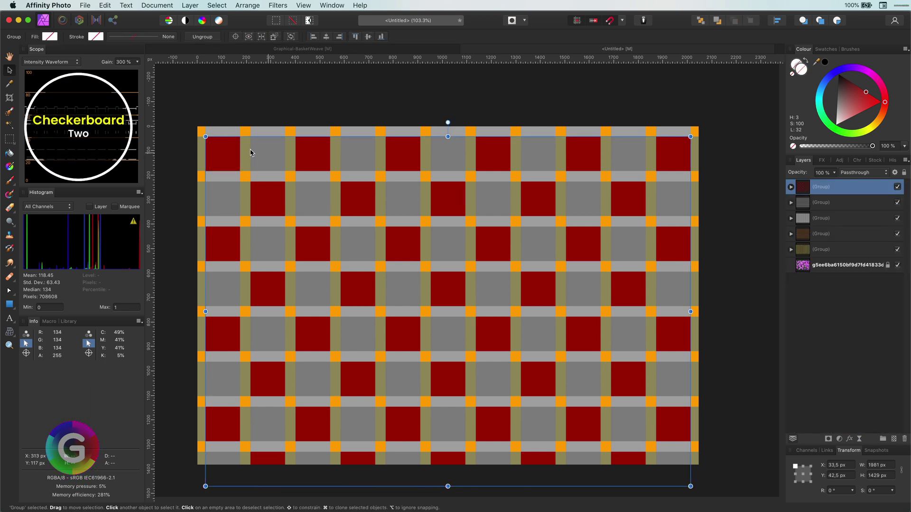
pyautogui.press('super+j')
pyautogui.click(871, 73)
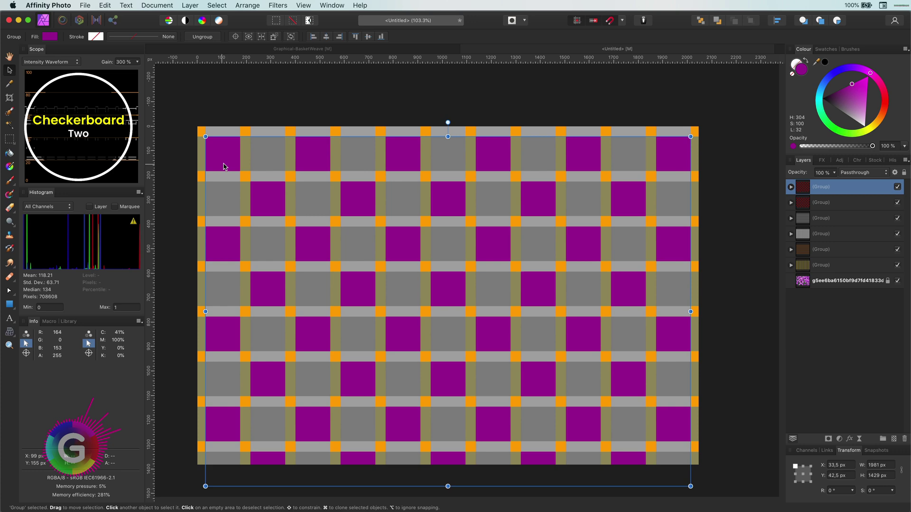
pyautogui.scroll(5, 315, 172)
pyautogui.scroll(-10, 316, 173)
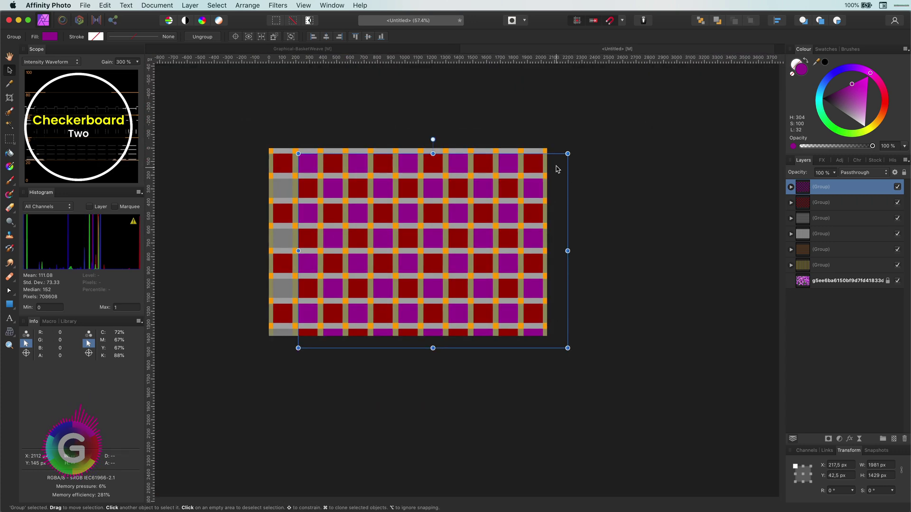
# - Step through the purple squares in the layer stack, then reselect the red-square group
pyautogui.keyDown('super'); pyautogui.click(283, 192); pyautogui.keyUp('super')
pyautogui.scroll(5, 331, 201)
pyautogui.scroll(-2, 331, 202)
pyautogui.scroll(-5, 331, 202)
pyautogui.hotkey('alt', ']')
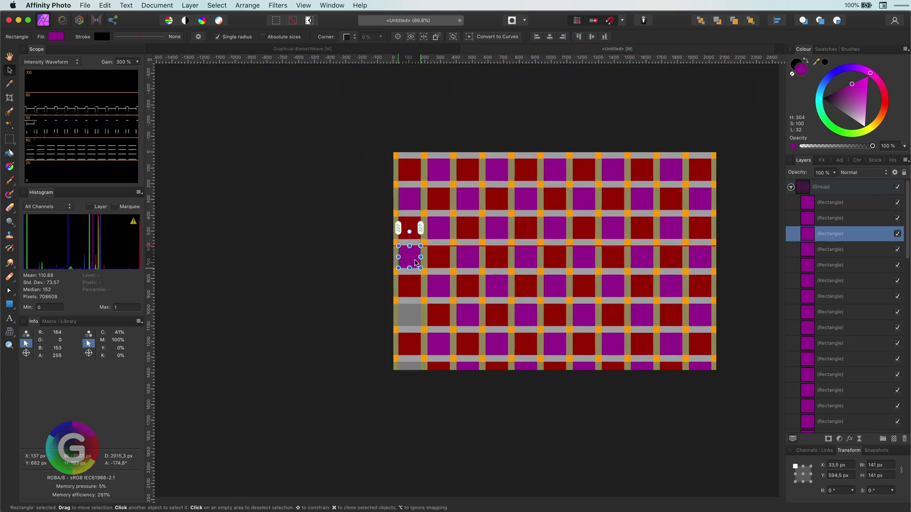
pyautogui.hotkey('alt', ']')
pyautogui.hotkey('alt', ']')
pyautogui.scroll(6, 410, 315)
pyautogui.scroll(-6, 407, 351)
pyautogui.click(791, 186)
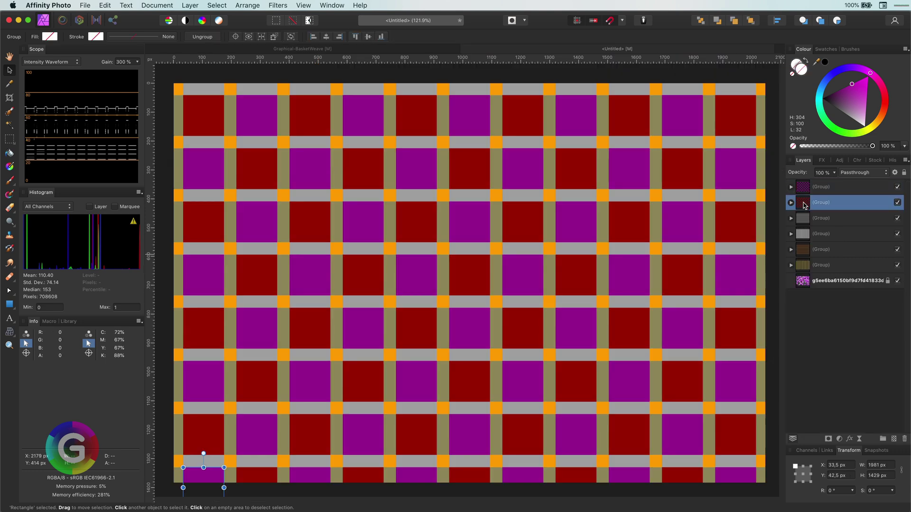
pyautogui.click(808, 204)
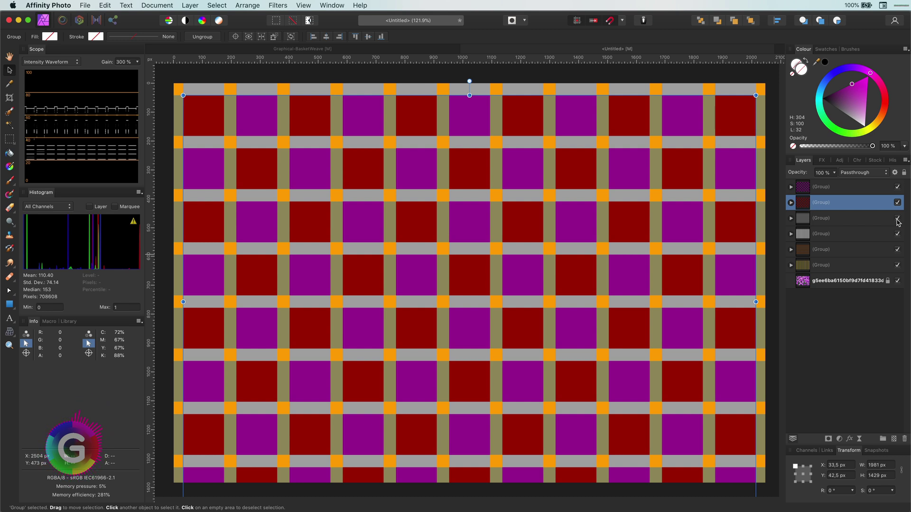
# - Hide the third grey pattern group and make three duplicates of the flower photo layer
pyautogui.click(821, 218)
pyautogui.click(898, 218)
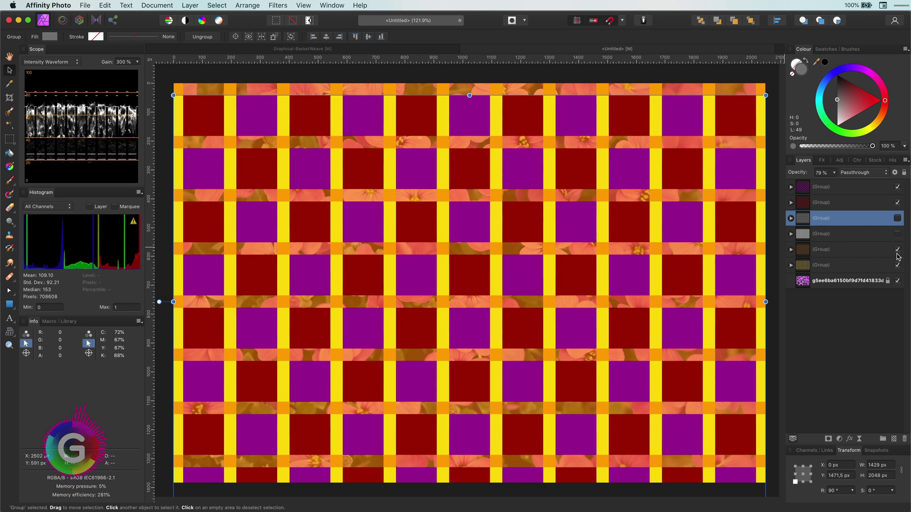
pyautogui.click(805, 283)
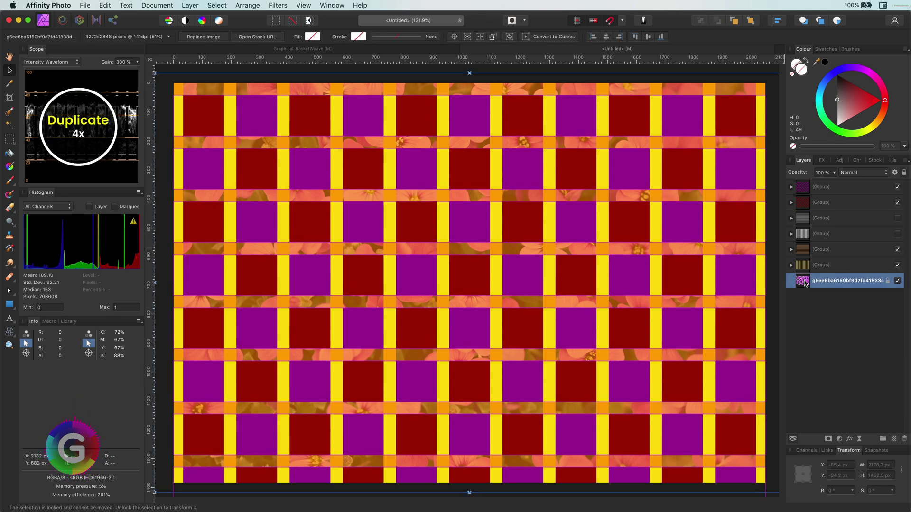
pyautogui.press('super+j')
pyautogui.press('super+j')
pyautogui.press('super+j')
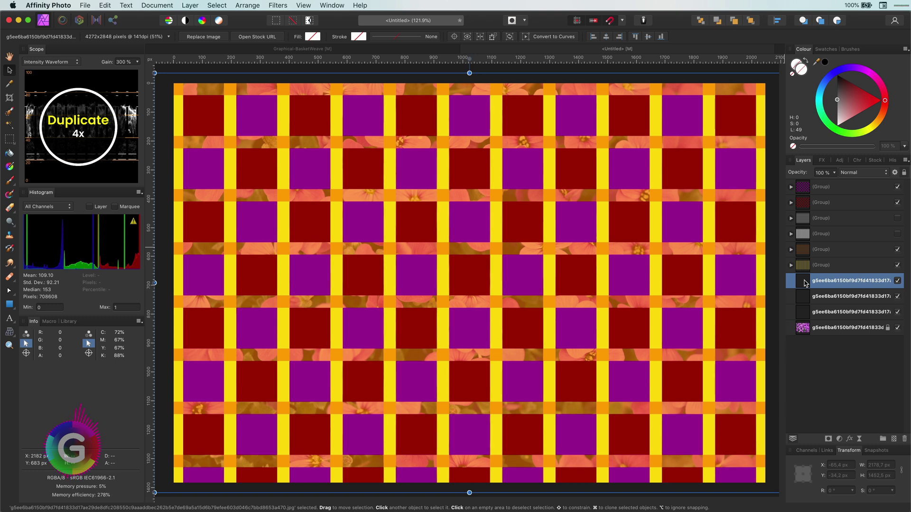
# - Hide the red, purple and other pattern groups so only the grey horizontal and vertical bars show
pyautogui.click(806, 266)
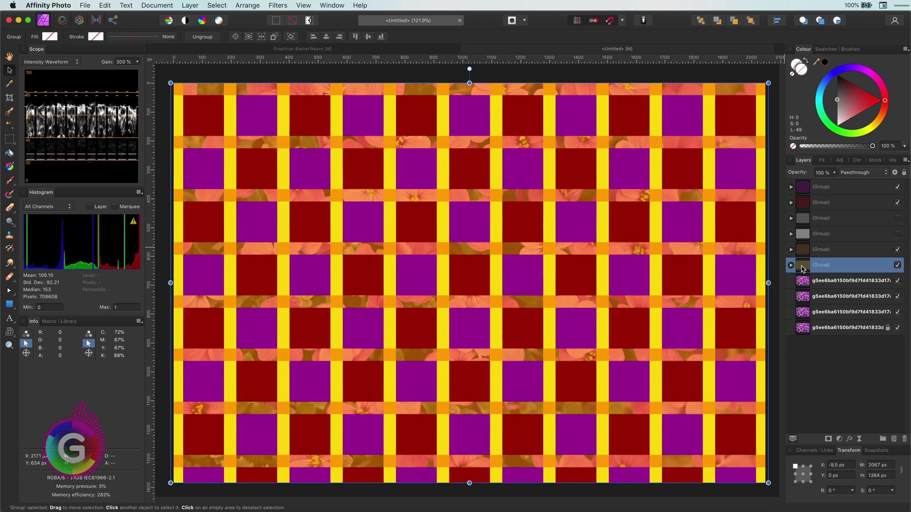
pyautogui.click(897, 202)
pyautogui.click(897, 186)
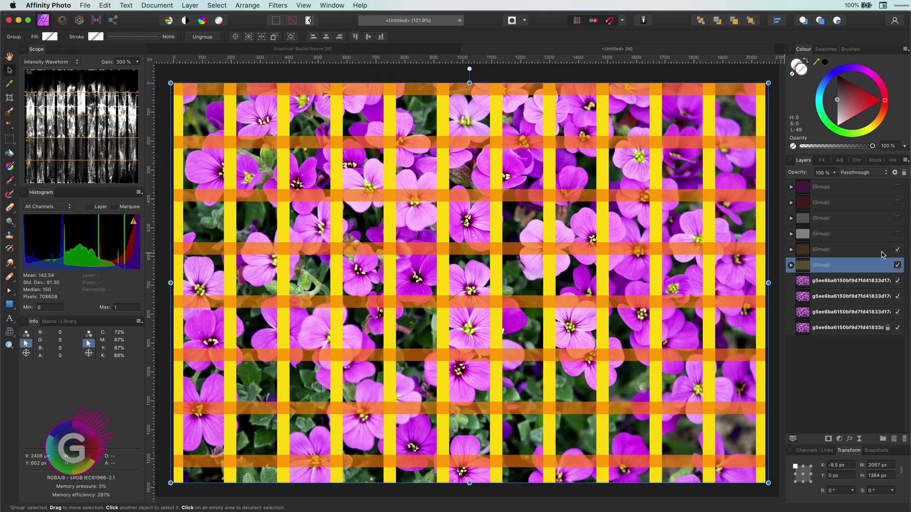
pyautogui.click(897, 249)
pyautogui.click(897, 265)
pyautogui.click(897, 233)
pyautogui.click(898, 218)
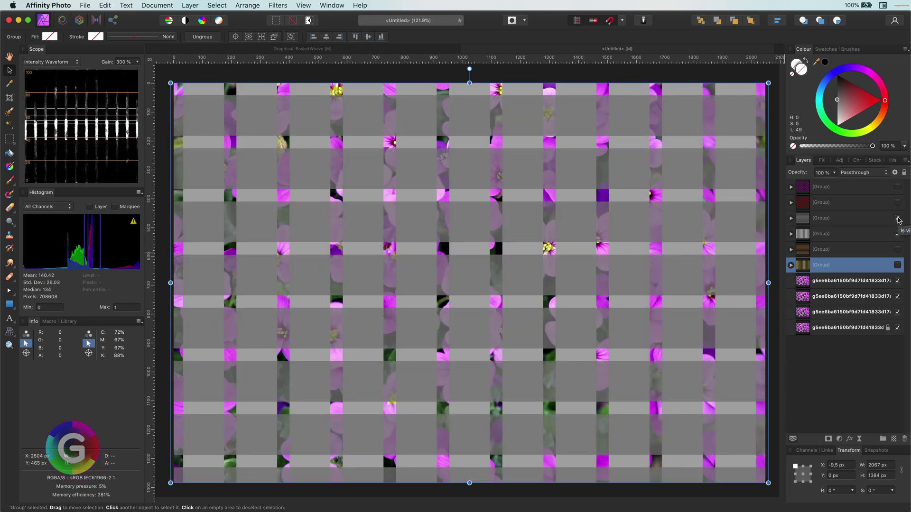
# - Duplicate the grey vertical-strip group, merge its eleven strips into one curve, and drag it onto a flower photo copy
pyautogui.click(807, 235)
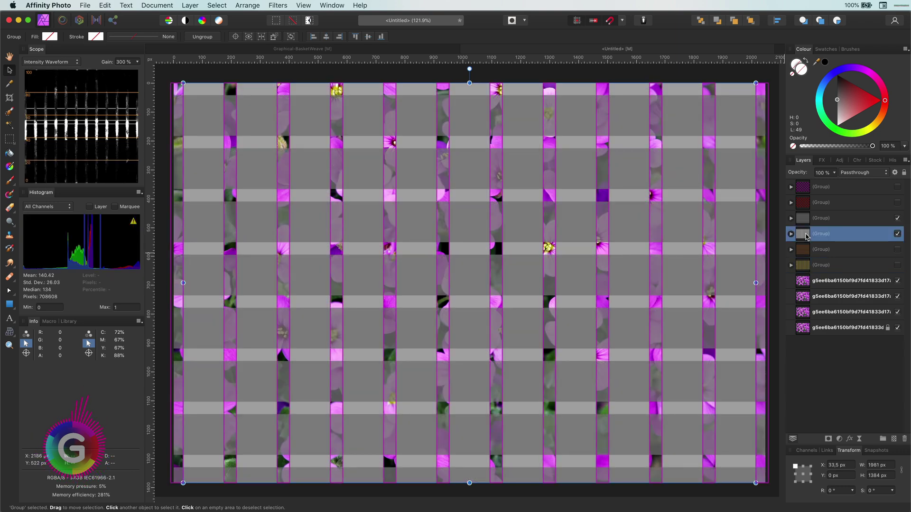
pyautogui.press('super+j')
pyautogui.click(791, 234)
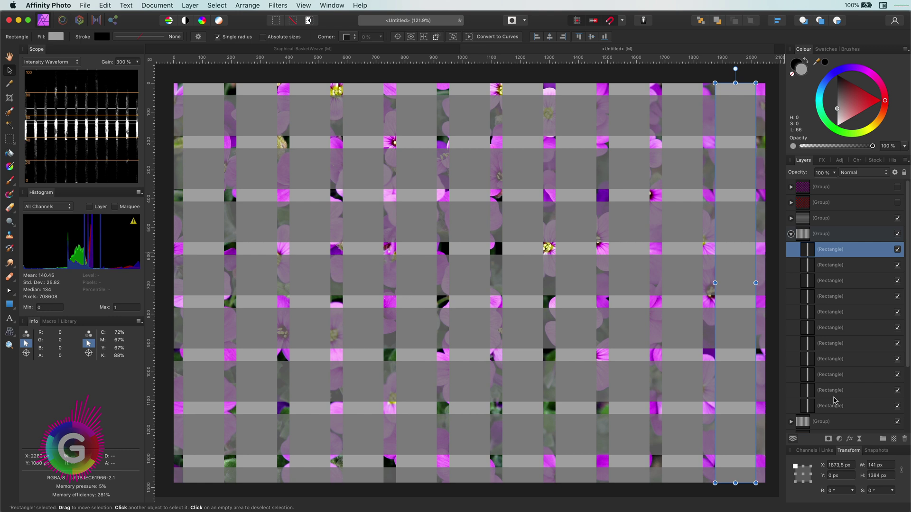
pyautogui.press('super+a')
pyautogui.rightClick(363, 176)
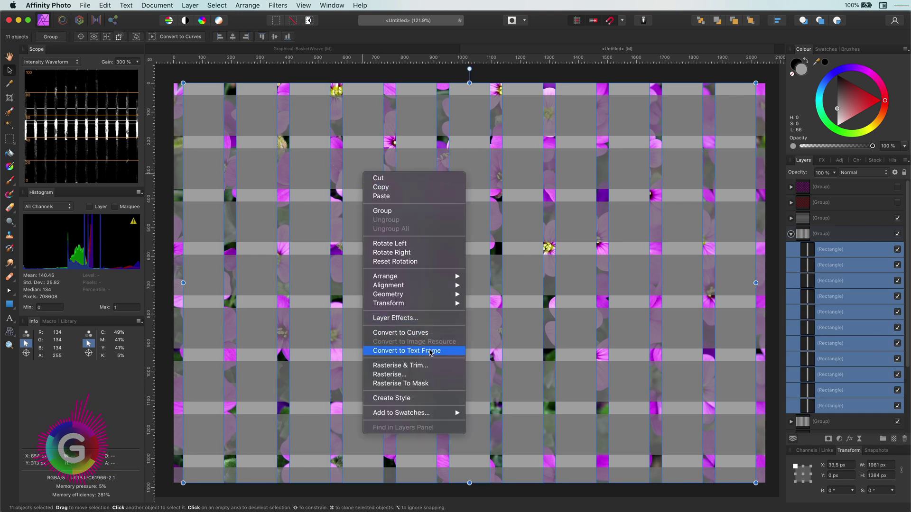
pyautogui.moveTo(388, 294)
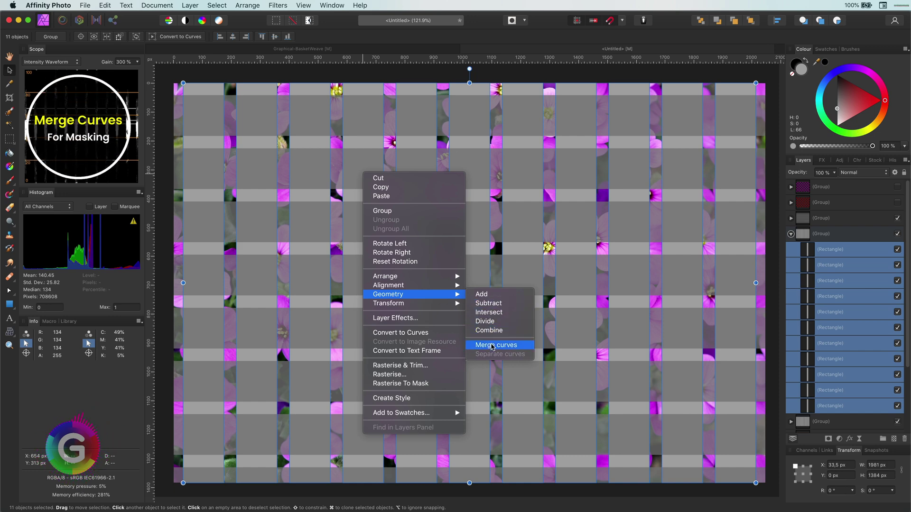
pyautogui.click(493, 345)
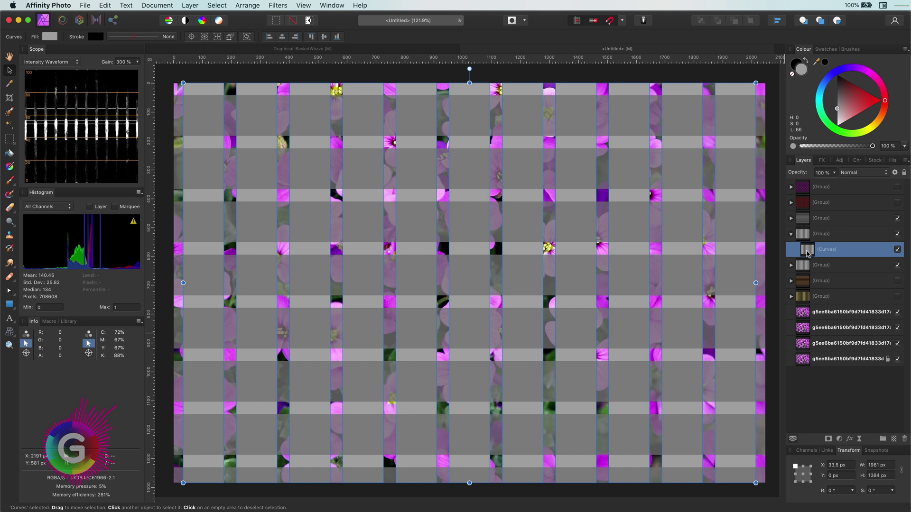
pyautogui.moveTo(808, 254)
pyautogui.mouseDown()
pyautogui.moveTo(832, 323)
pyautogui.moveTo(804, 330)
pyautogui.mouseUp()
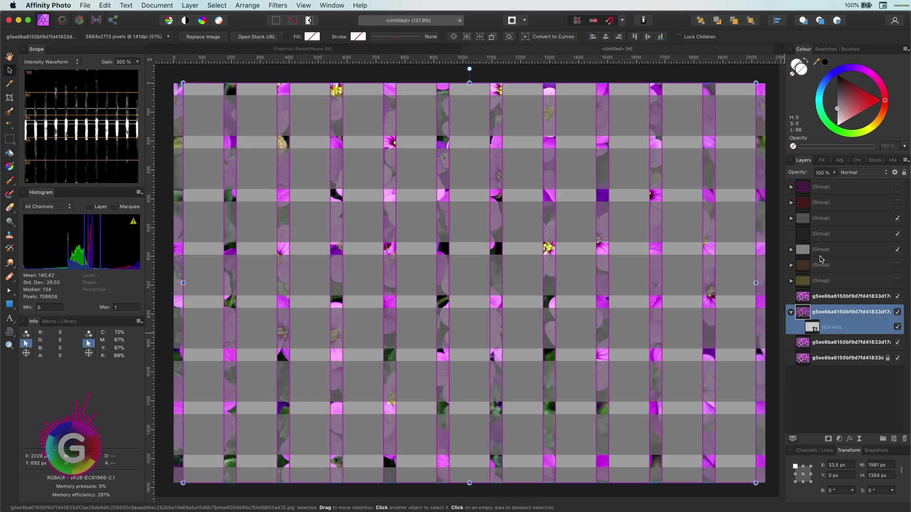
# - Merge the eight horizontal strips into one curve and make it the bottom flower photo's mask
pyautogui.click(803, 240)
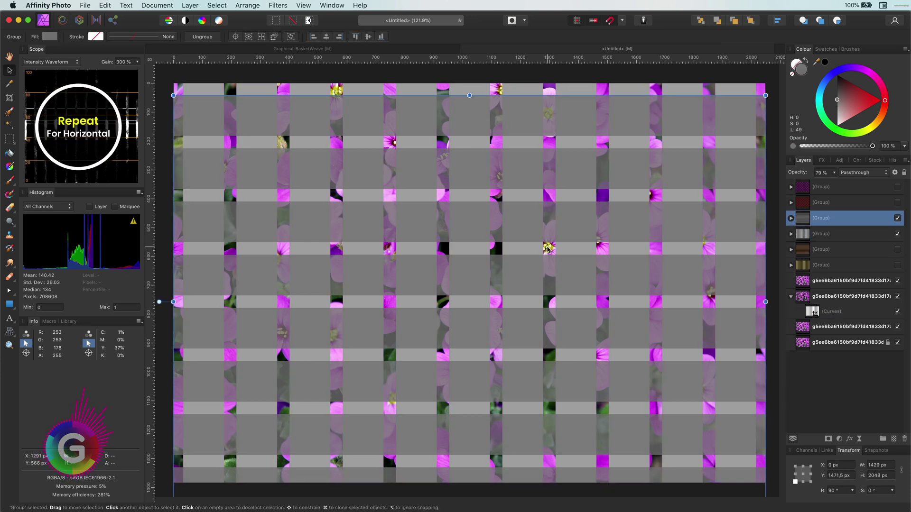
pyautogui.click(831, 234)
pyautogui.keyDown('shift'); pyautogui.click(830, 343); pyautogui.keyUp('shift')
pyautogui.rightClick(468, 224)
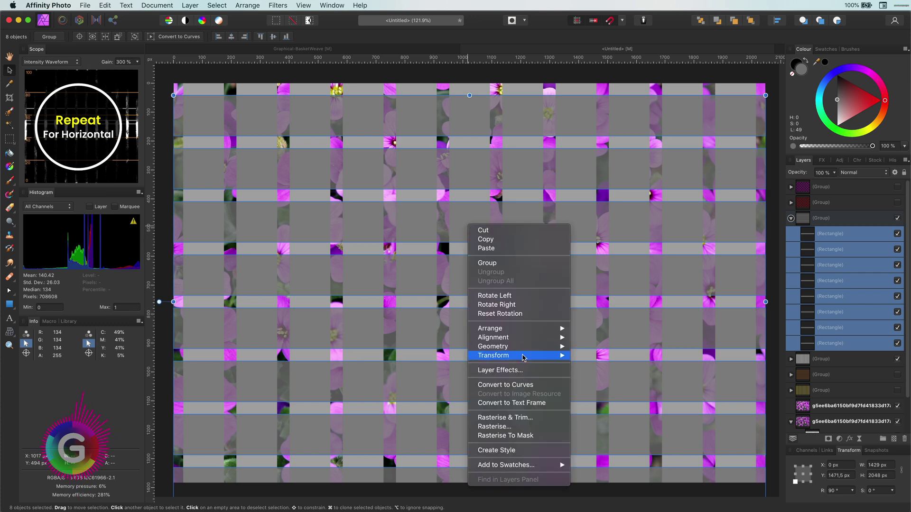
pyautogui.click(617, 397)
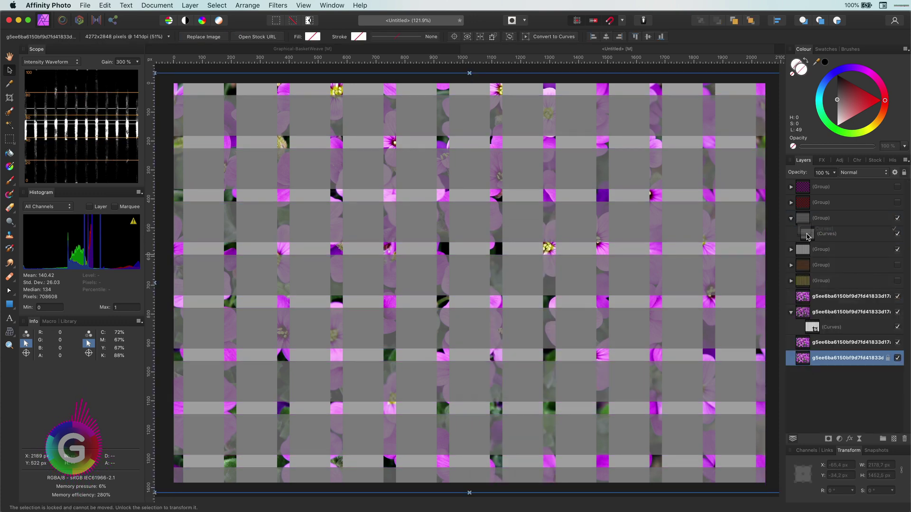
pyautogui.moveTo(810, 243); pyautogui.dragTo(802, 360)
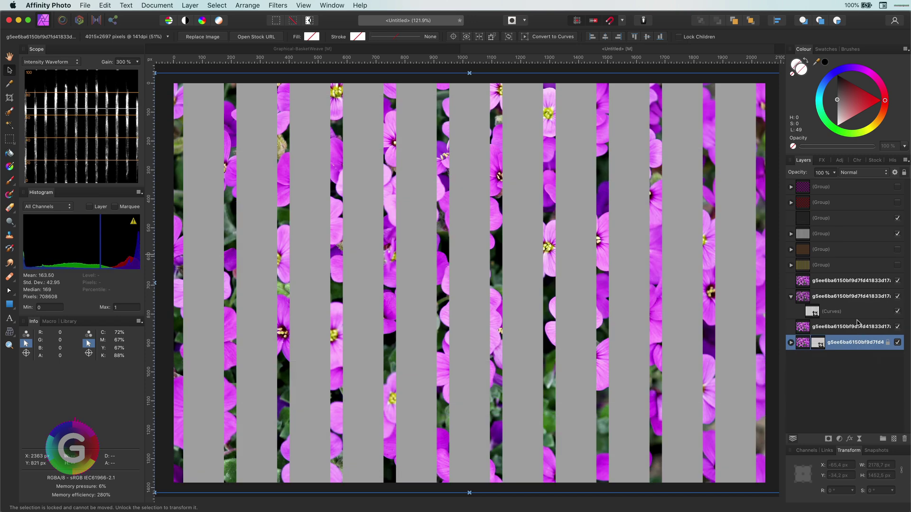
# - Hide the grey stripes, merge the 45 red squares into one curve, and move it out of its group
pyautogui.click(791, 343)
pyautogui.click(808, 221)
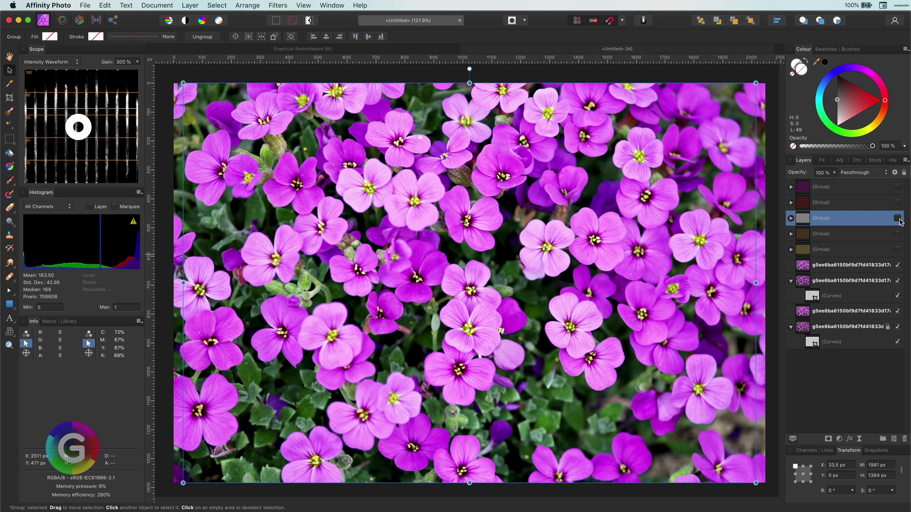
pyautogui.click(897, 218)
pyautogui.click(807, 205)
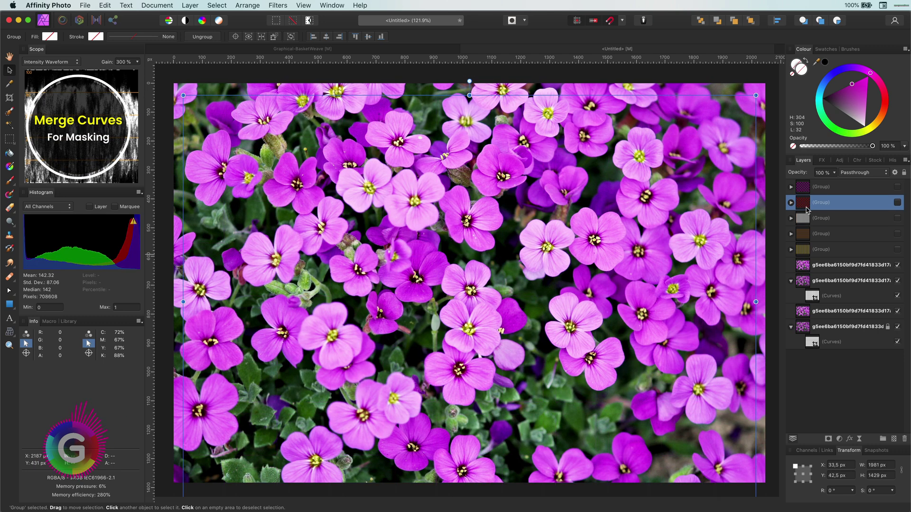
pyautogui.click(791, 202)
pyautogui.click(828, 217)
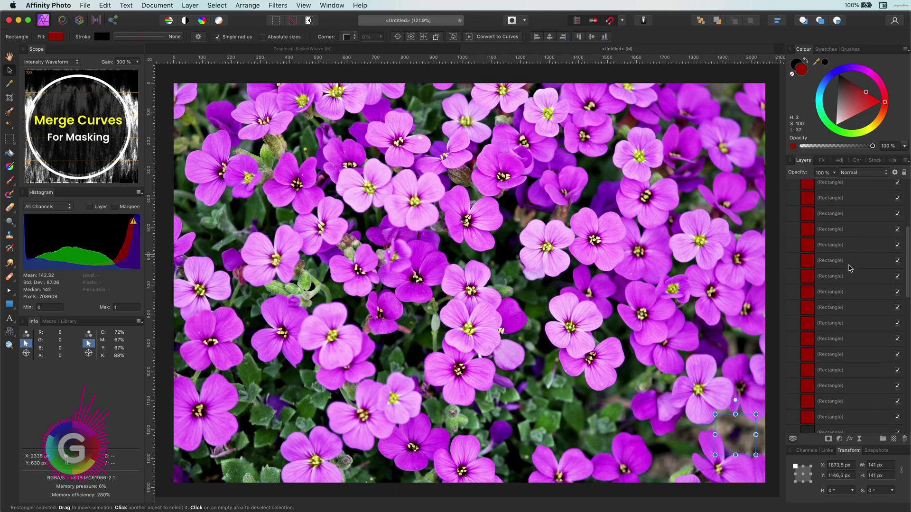
pyautogui.scroll(-5, 846, 302)
pyautogui.scroll(-3, 846, 302)
pyautogui.keyDown('shift'); pyautogui.click(830, 329); pyautogui.keyUp('shift')
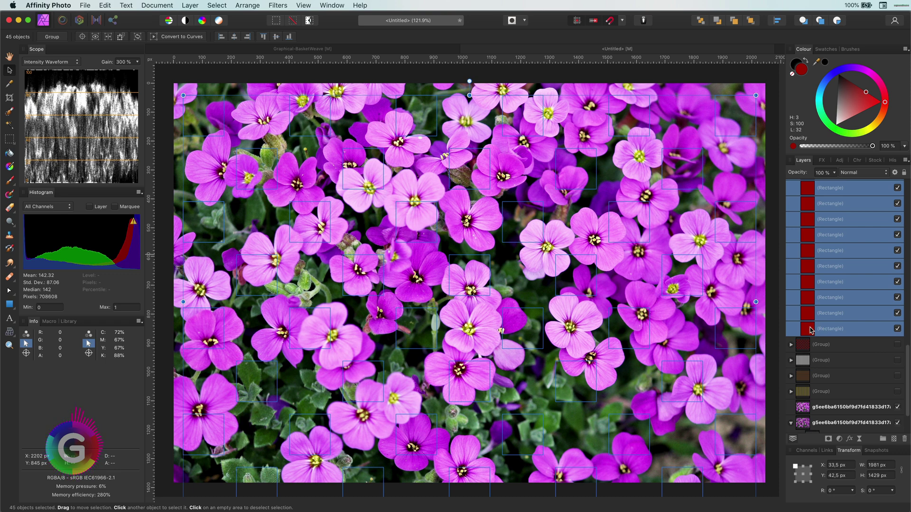
pyautogui.rightClick(561, 268)
pyautogui.click(698, 435)
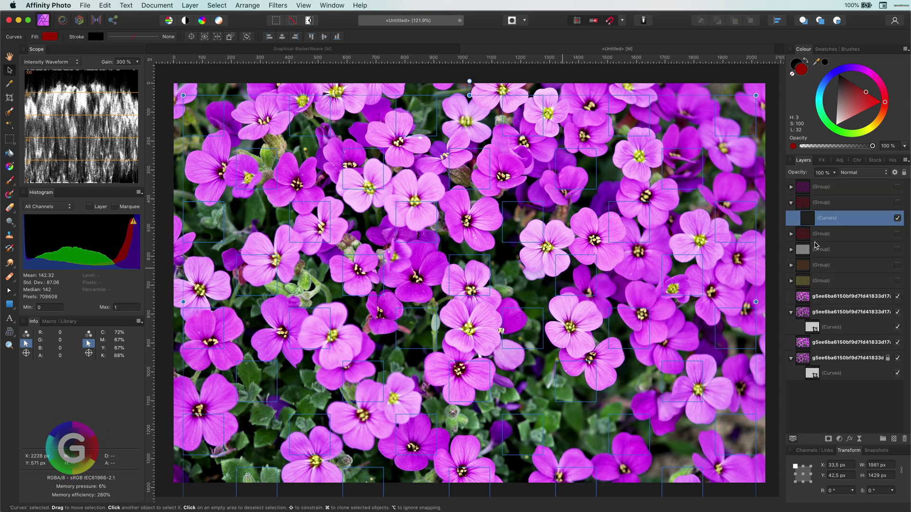
pyautogui.moveTo(818, 203); pyautogui.dragTo(818, 196)
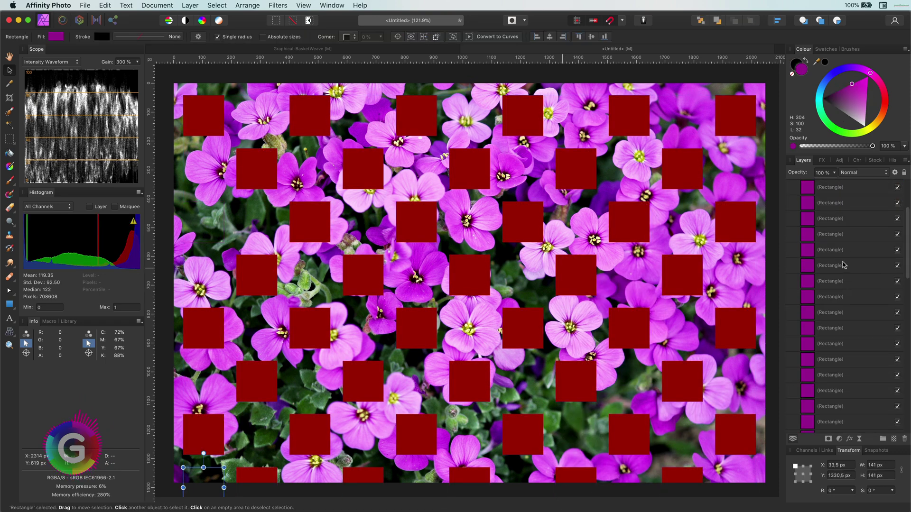
# - Merge the purple squares into one curve and move it out of its group
pyautogui.scroll(-1, 841, 272)
pyautogui.keyDown('shift'); pyautogui.click(835, 283); pyautogui.keyUp('shift')
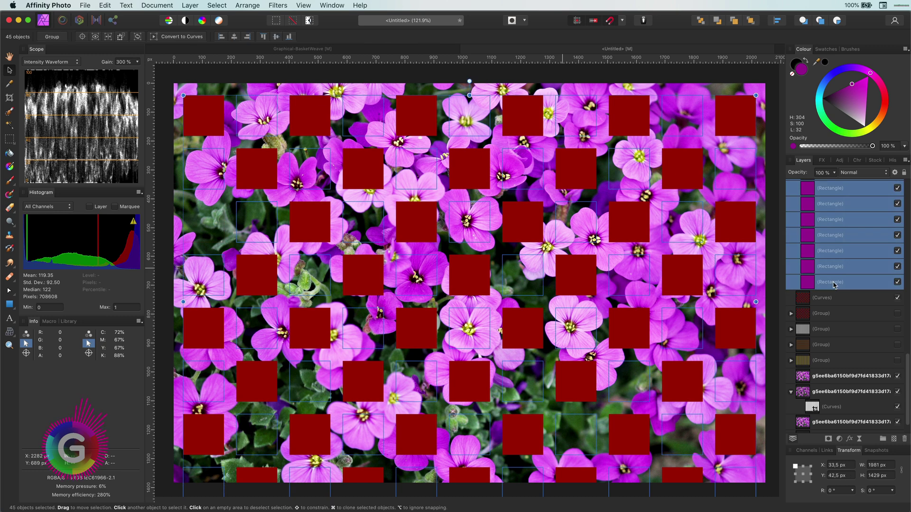
pyautogui.rightClick(649, 273)
pyautogui.click(797, 395)
pyautogui.moveTo(818, 205); pyautogui.dragTo(818, 190)
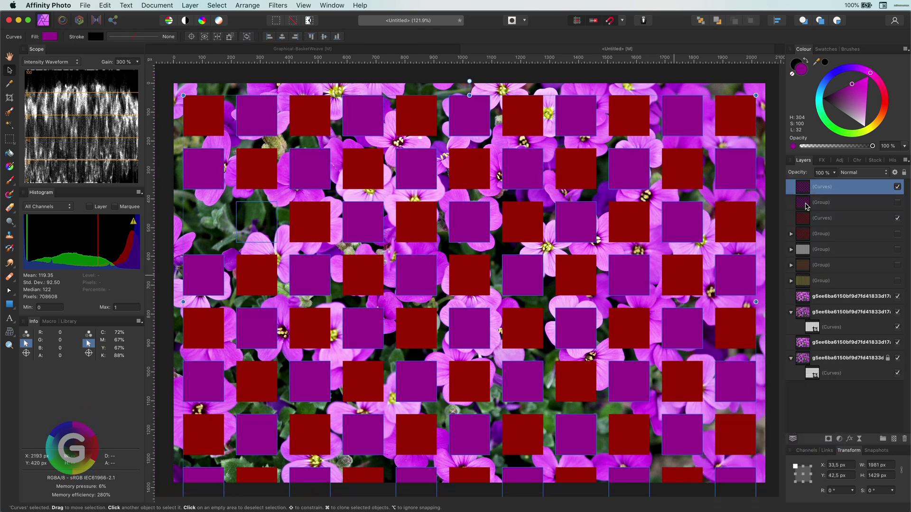
pyautogui.click(818, 202)
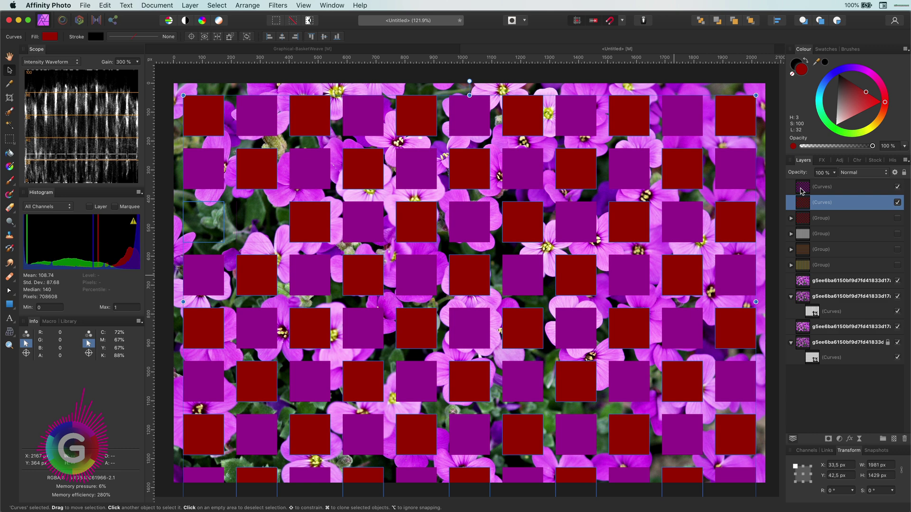
# - Apply the purple squares as a mask on one photo copy and the red squares on the third
pyautogui.click(807, 187)
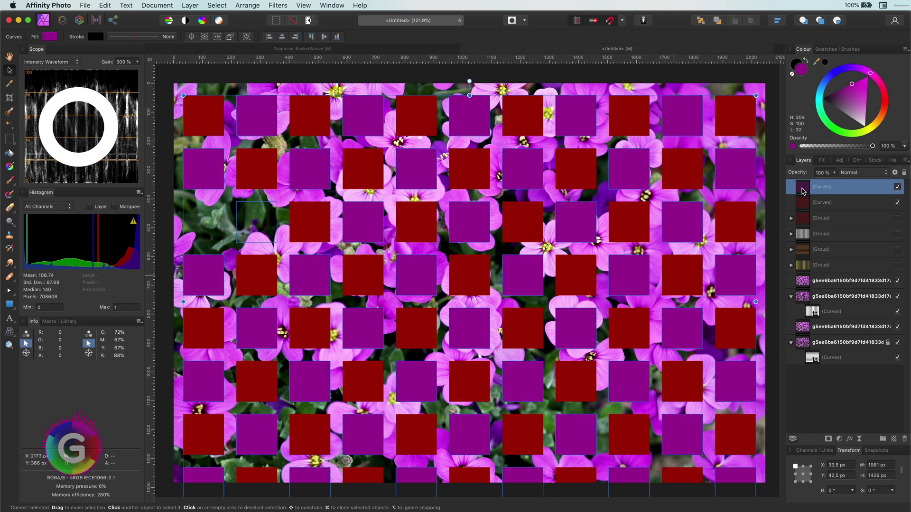
pyautogui.moveTo(804, 192); pyautogui.dragTo(804, 284)
pyautogui.moveTo(804, 195); pyautogui.dragTo(811, 331)
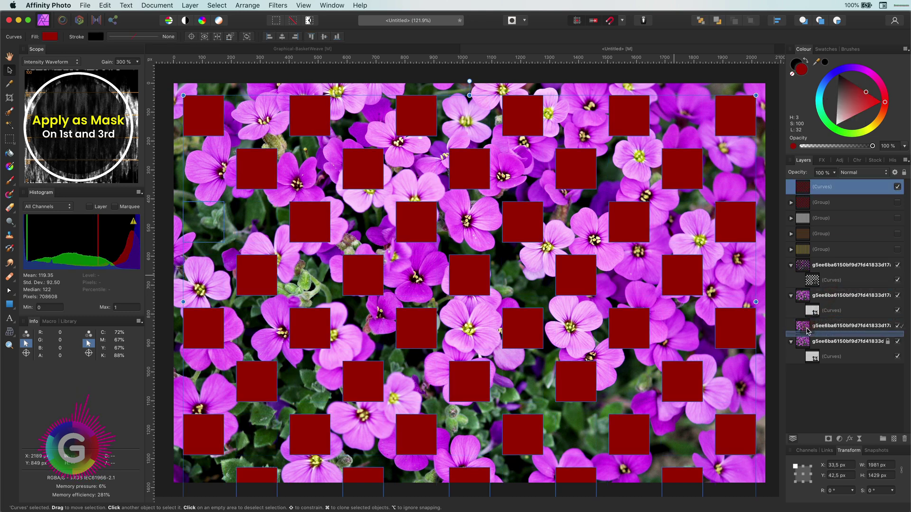
pyautogui.moveTo(808, 330); pyautogui.dragTo(808, 332)
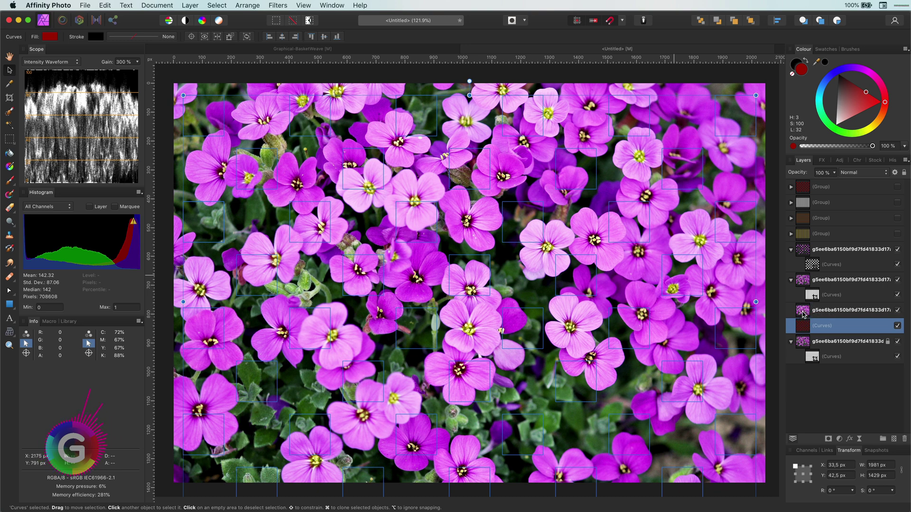
pyautogui.moveTo(802, 315); pyautogui.dragTo(803, 313)
# - Nest the masked photo copies inside one another, ending in the bottom photo layer
pyautogui.click(807, 252)
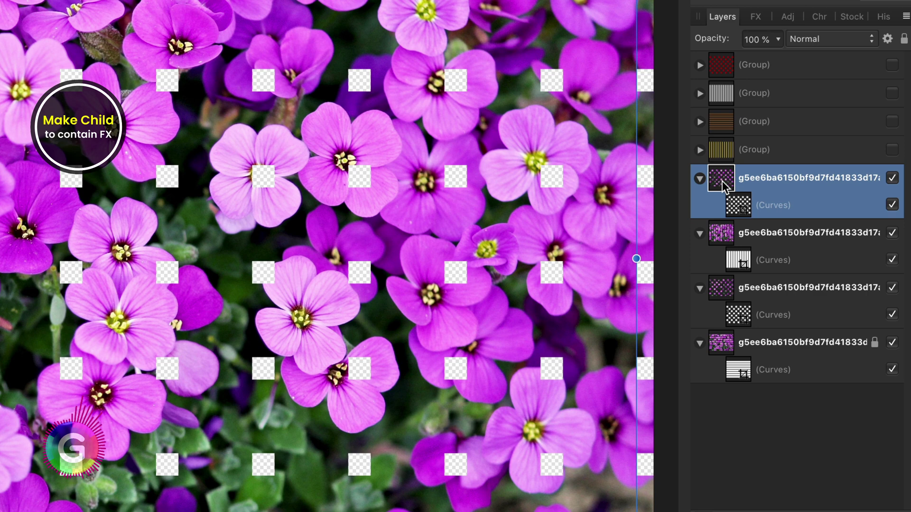
pyautogui.moveTo(728, 186); pyautogui.dragTo(769, 270)
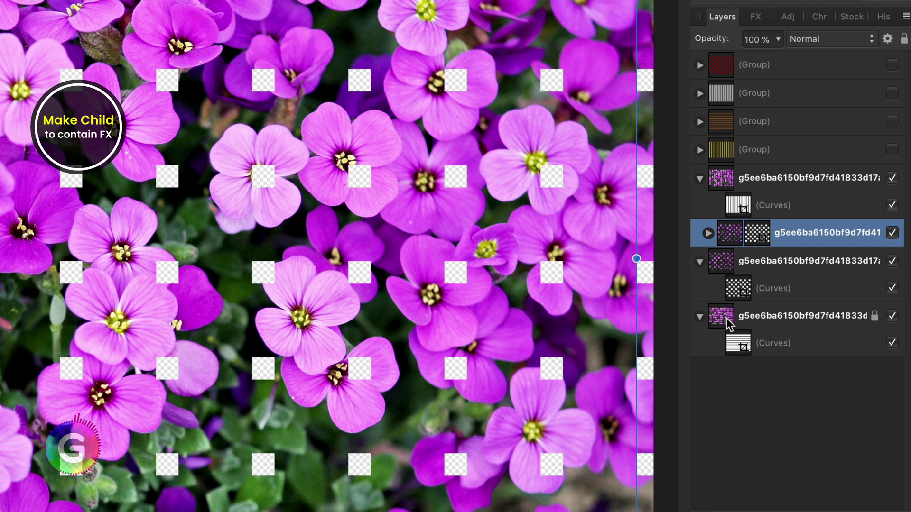
pyautogui.moveTo(722, 264); pyautogui.dragTo(739, 323)
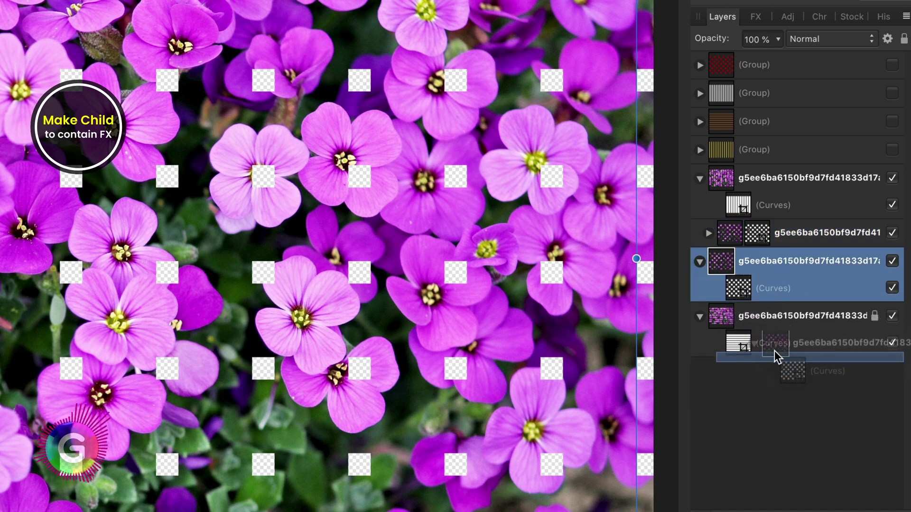
pyautogui.moveTo(739, 323); pyautogui.dragTo(775, 351)
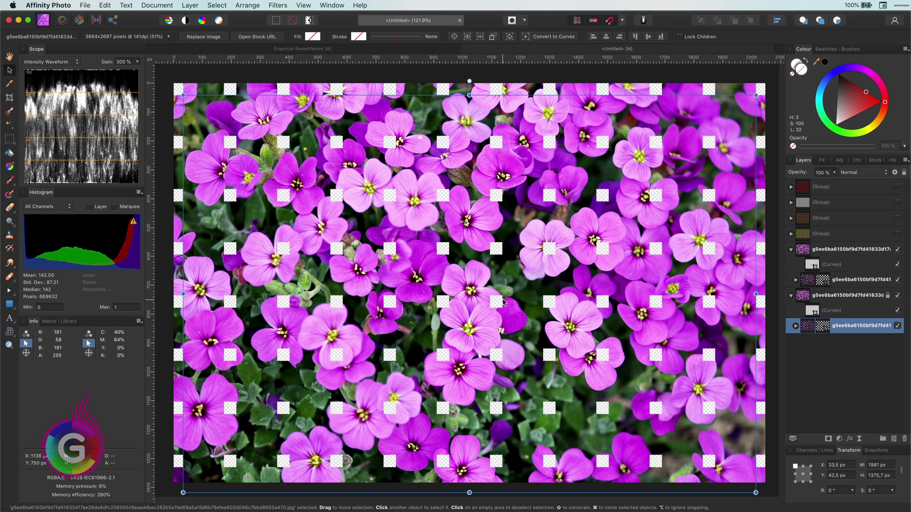
# - Add a black fill layer and move it to the bottom of the layer stack
pyautogui.click(803, 238)
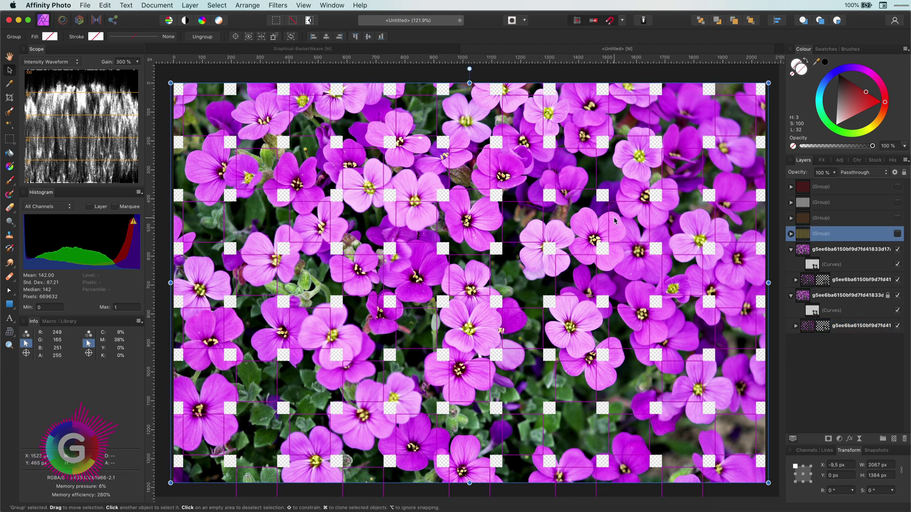
pyautogui.click(194, 7)
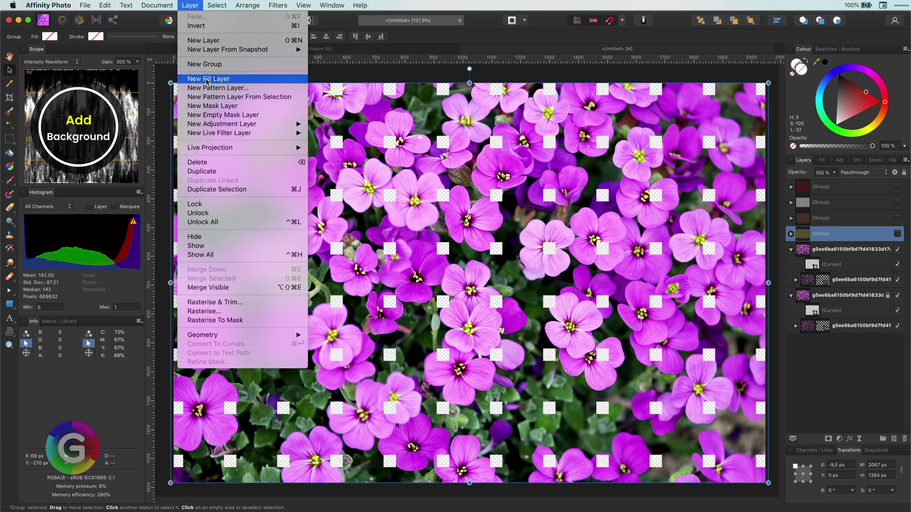
pyautogui.click(209, 79)
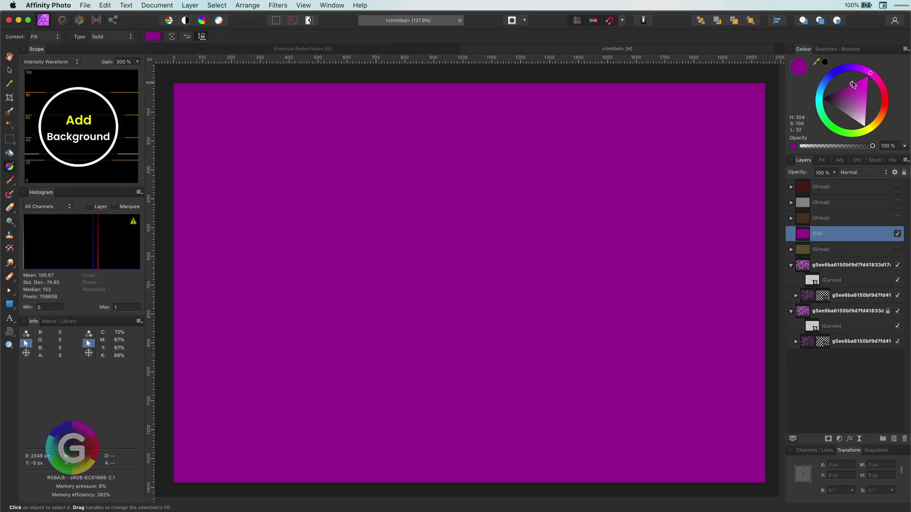
pyautogui.moveTo(852, 85); pyautogui.dragTo(775, 122)
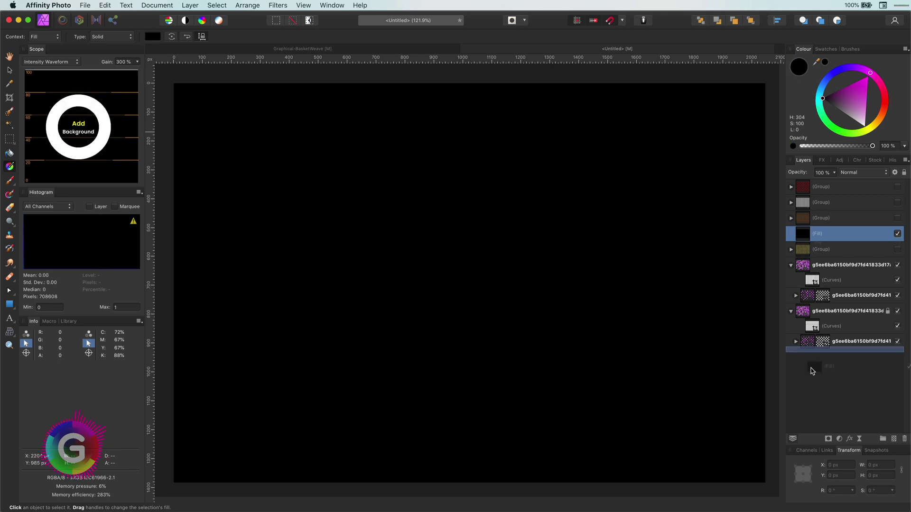
pyautogui.moveTo(801, 238); pyautogui.dragTo(813, 369)
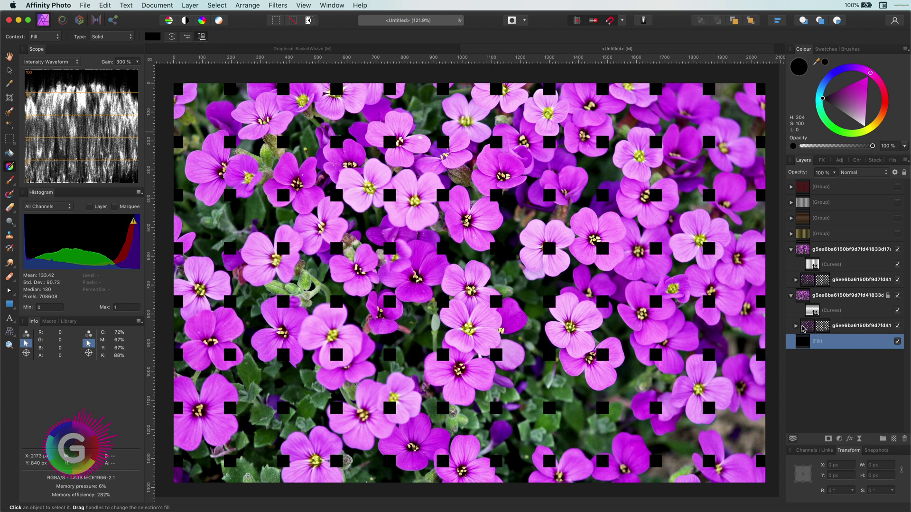
# - Give the nested masked photo a black Multiply Outer Glow with a 36,1 px radius
pyautogui.click(803, 327)
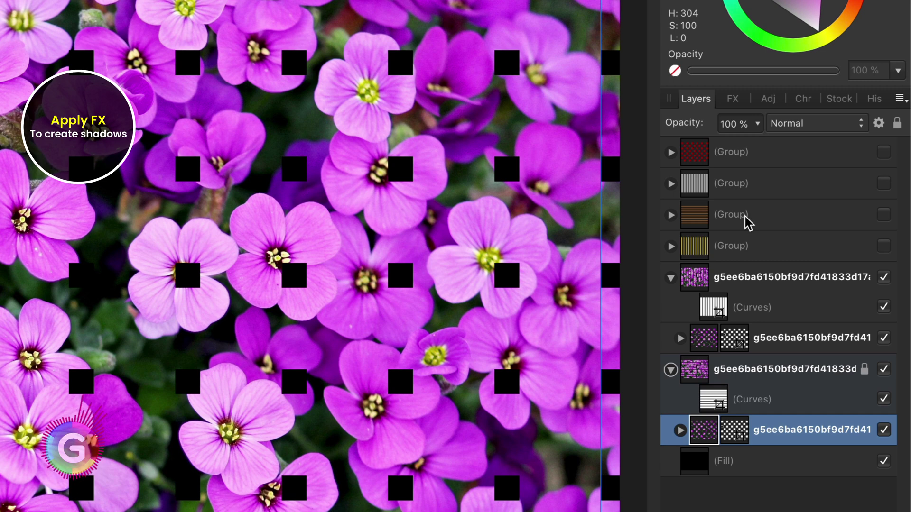
pyautogui.click(734, 100)
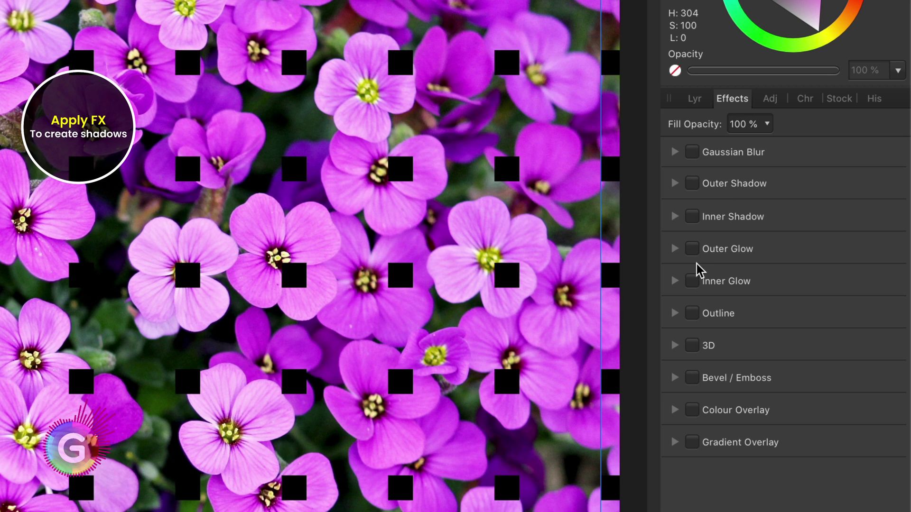
pyautogui.click(692, 249)
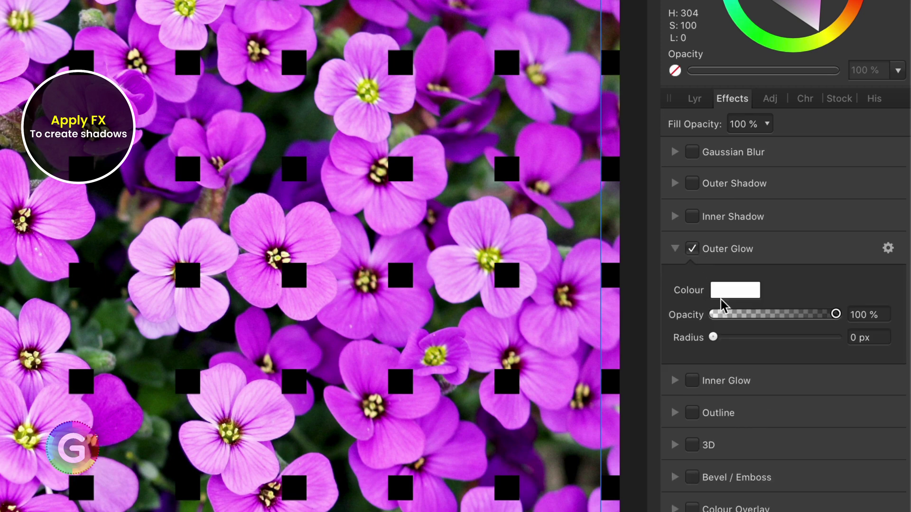
pyautogui.click(888, 247)
pyautogui.click(583, 234)
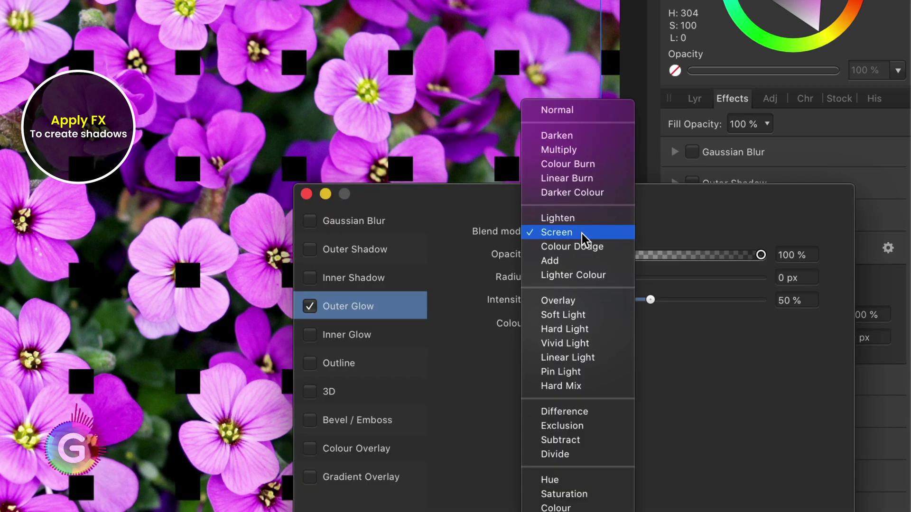
pyautogui.click(570, 149)
pyautogui.moveTo(540, 278); pyautogui.dragTo(660, 280)
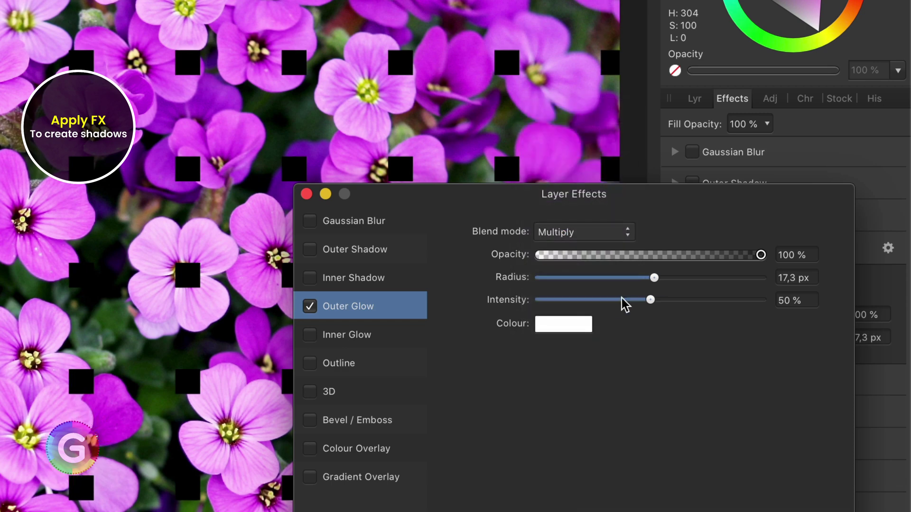
pyautogui.click(576, 327)
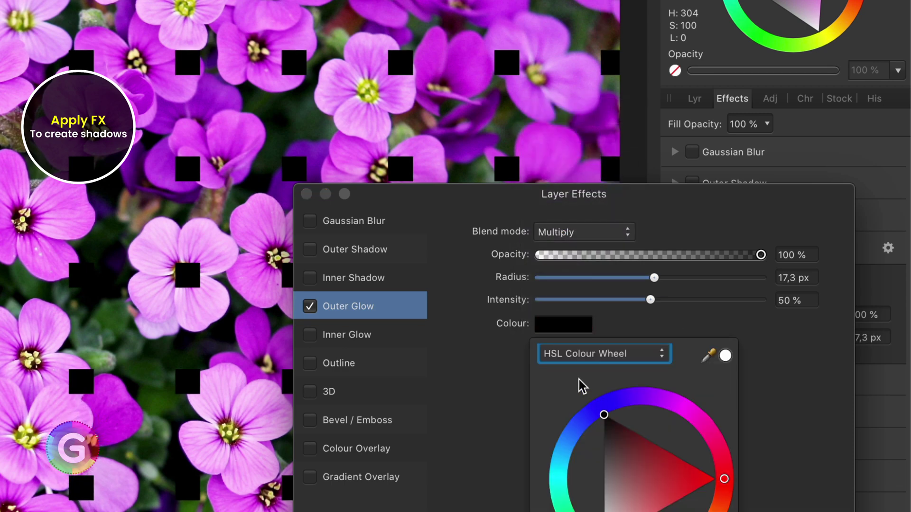
pyautogui.moveTo(655, 280); pyautogui.dragTo(704, 281)
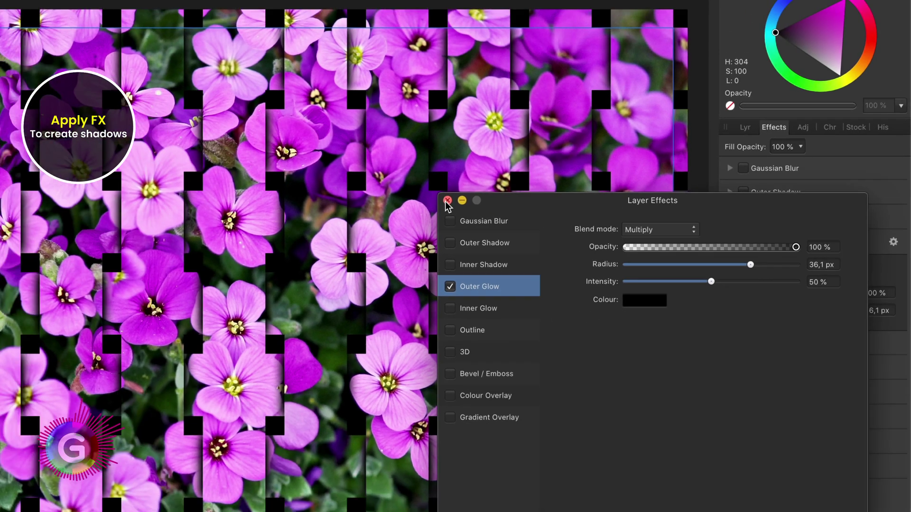
pyautogui.click(447, 201)
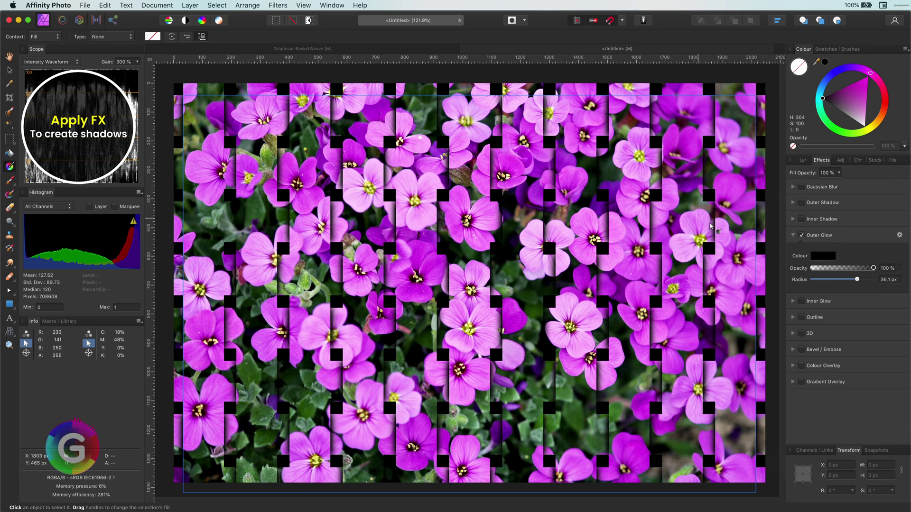
# - Paste the copied effects onto the upper flower weave layer, then switch to the Move Tool
pyautogui.click(803, 160)
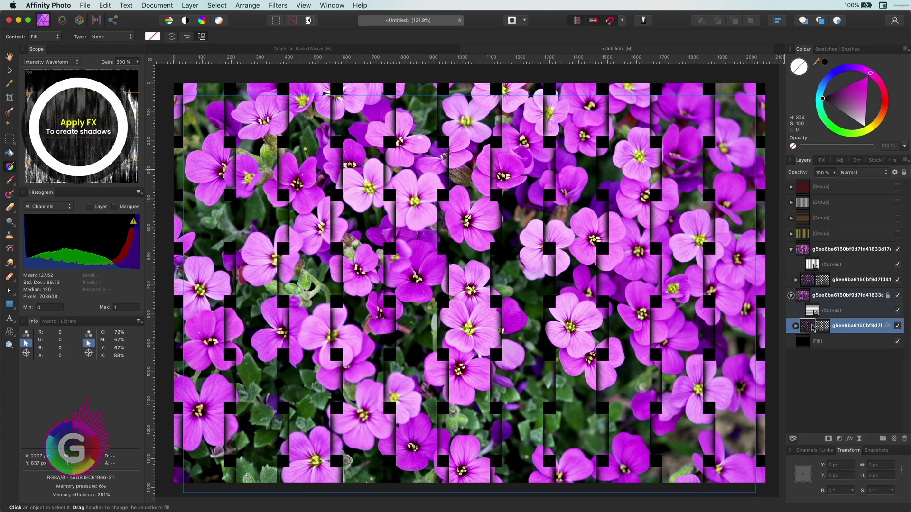
pyautogui.rightClick(813, 328)
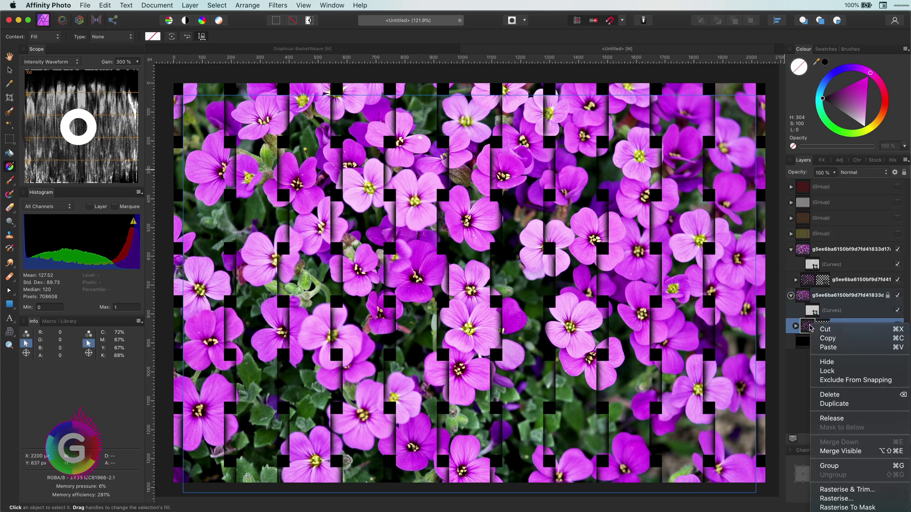
pyautogui.click(812, 295)
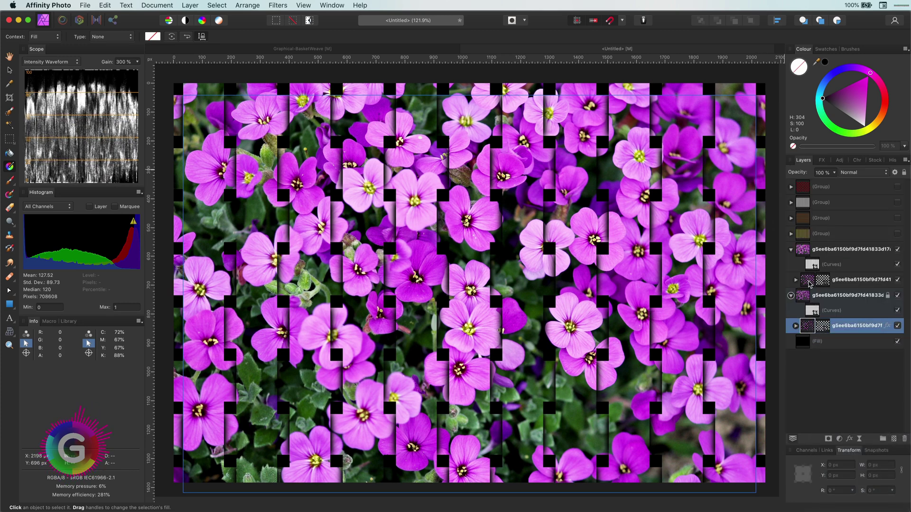
pyautogui.click(811, 282)
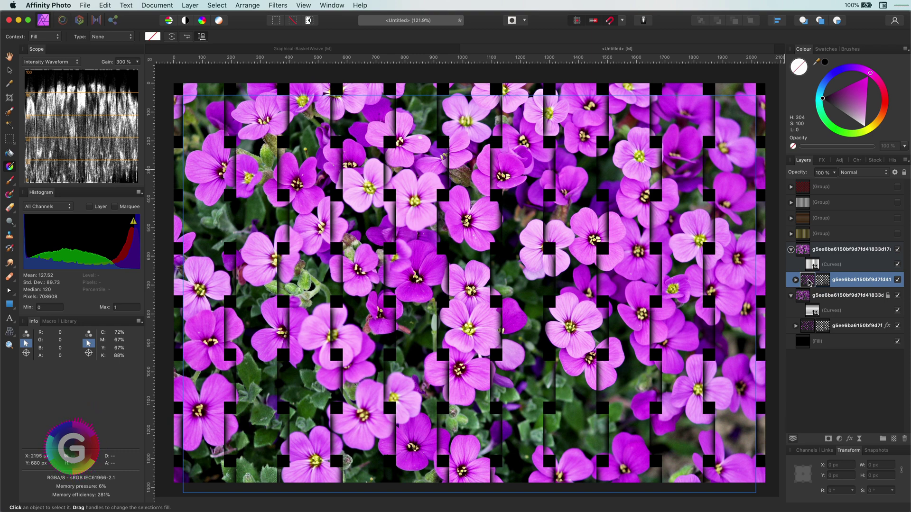
pyautogui.click(105, 5)
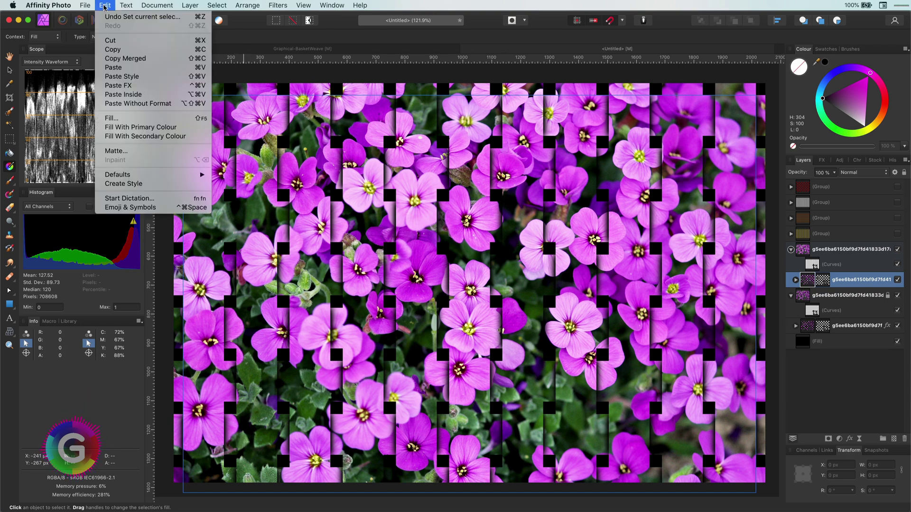
pyautogui.click(132, 87)
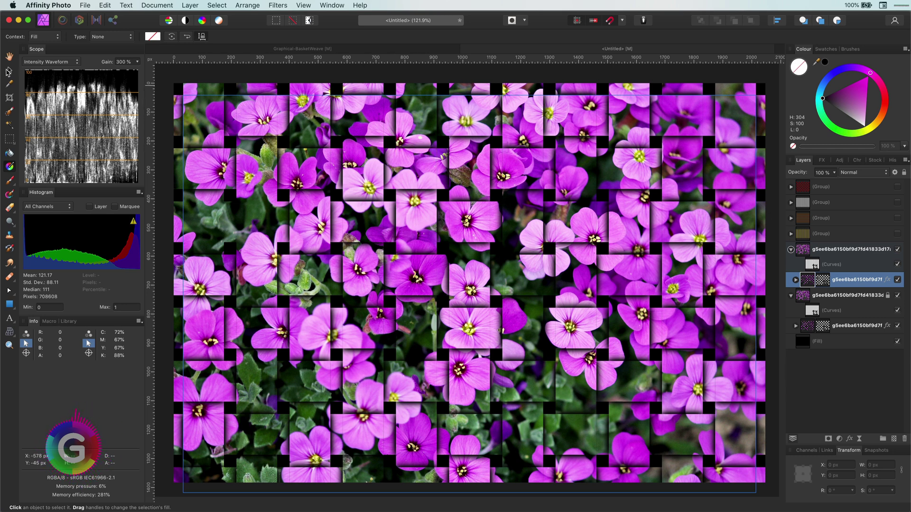
pyautogui.click(8, 71)
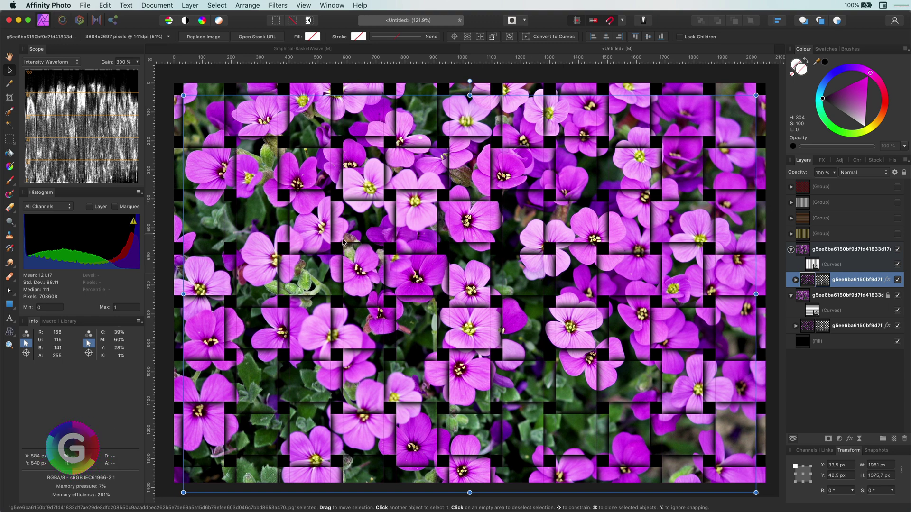
# - Hide both the upper and lower flower weave layers
pyautogui.click(791, 250)
pyautogui.click(790, 264)
pyautogui.click(897, 250)
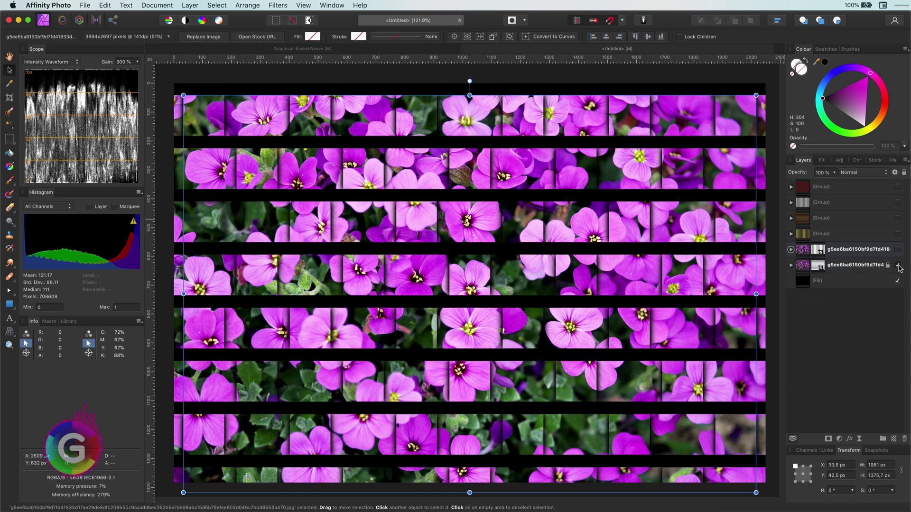
pyautogui.click(897, 264)
# - Place and size a woman's portrait from a Pixabay stock search for 'smile' on the canvas
pyautogui.click(875, 160)
pyautogui.click(810, 173)
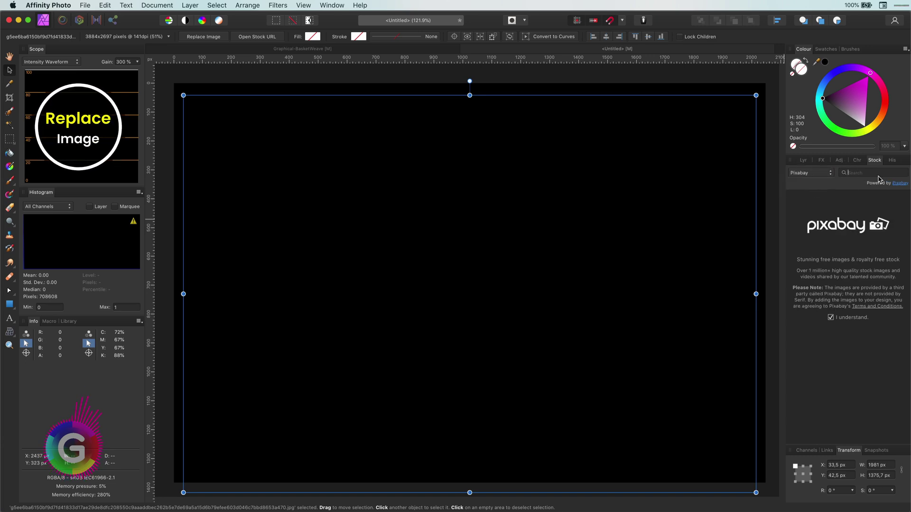
pyautogui.write('smile')
pyautogui.press('Return')
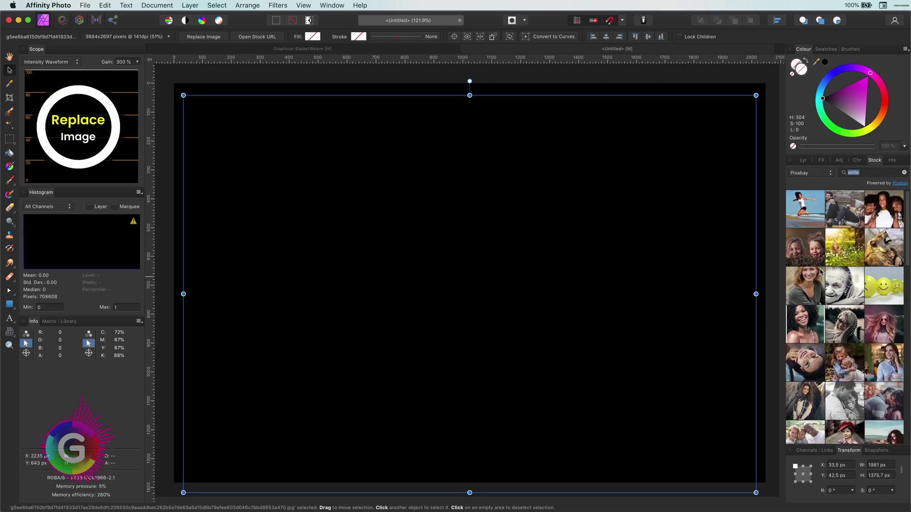
pyautogui.scroll(-5, 862, 335)
pyautogui.scroll(-3, 862, 334)
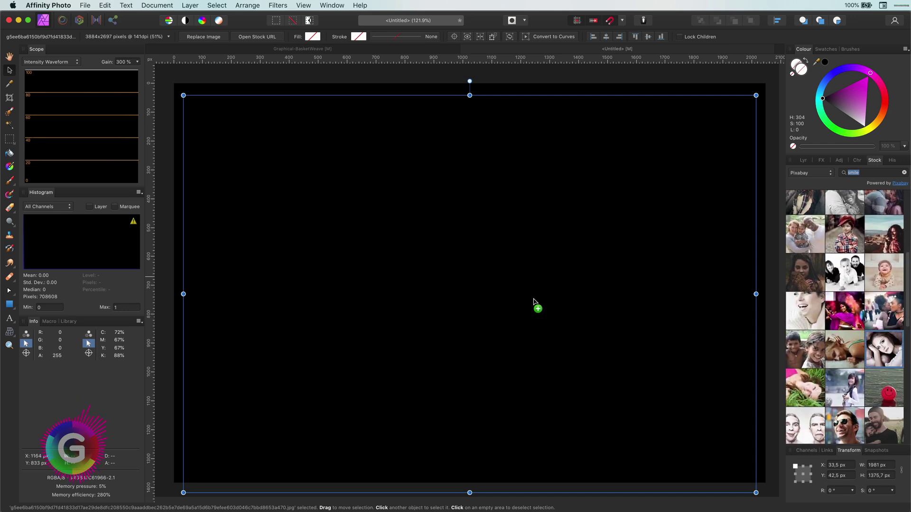
pyautogui.moveTo(862, 334); pyautogui.dragTo(533, 298)
pyautogui.moveTo(336, 188); pyautogui.dragTo(295, 153)
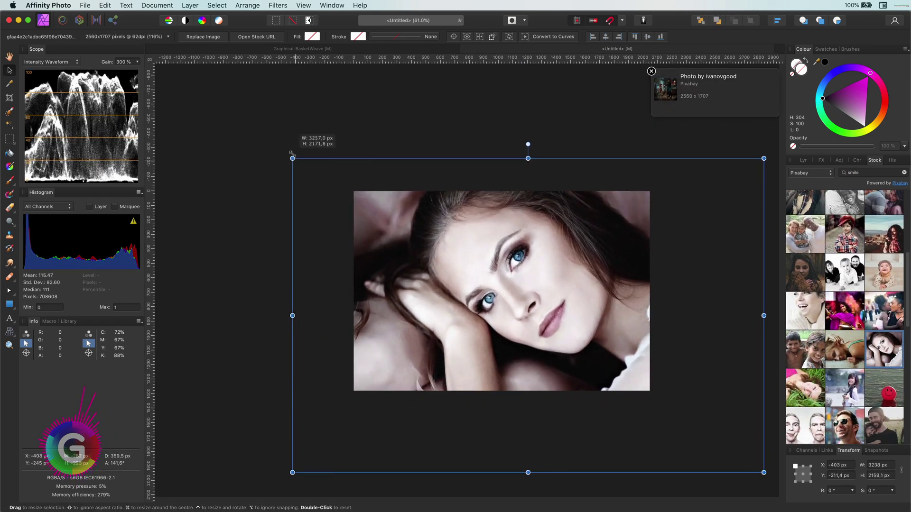
pyautogui.moveTo(527, 313); pyautogui.dragTo(499, 343)
# - Rasterise and trim the portrait layer
pyautogui.click(803, 160)
pyautogui.rightClick(803, 187)
pyautogui.click(849, 350)
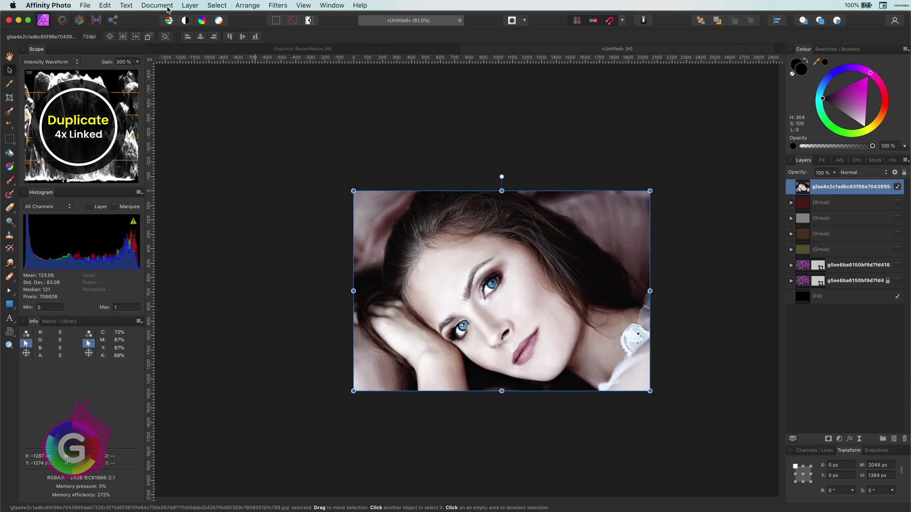
# - Create three linked duplicates of the portrait layer, giving four portrait copies
pyautogui.click(189, 5)
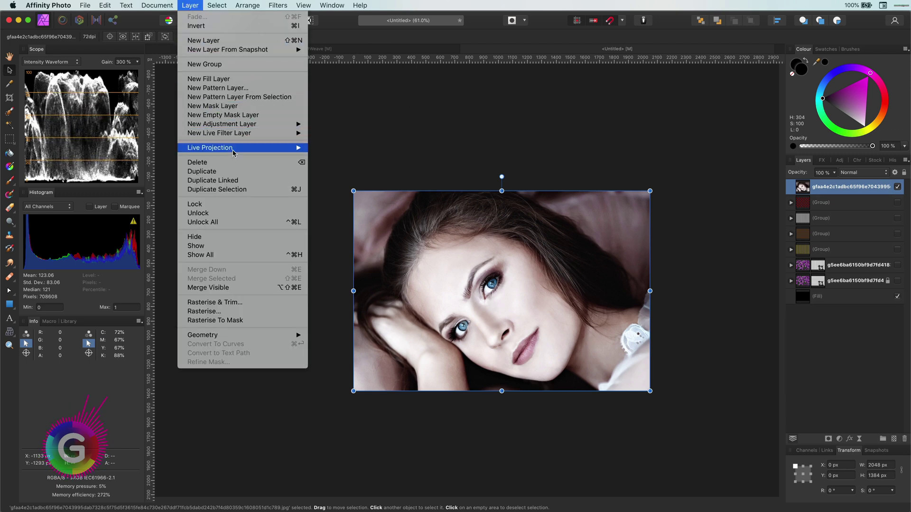
pyautogui.click(241, 180)
pyautogui.click(190, 5)
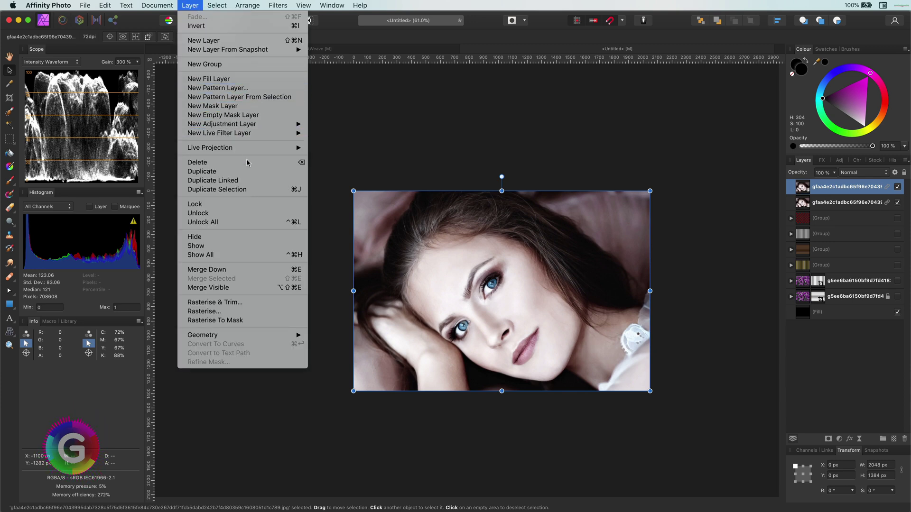
pyautogui.click(250, 180)
pyautogui.click(190, 5)
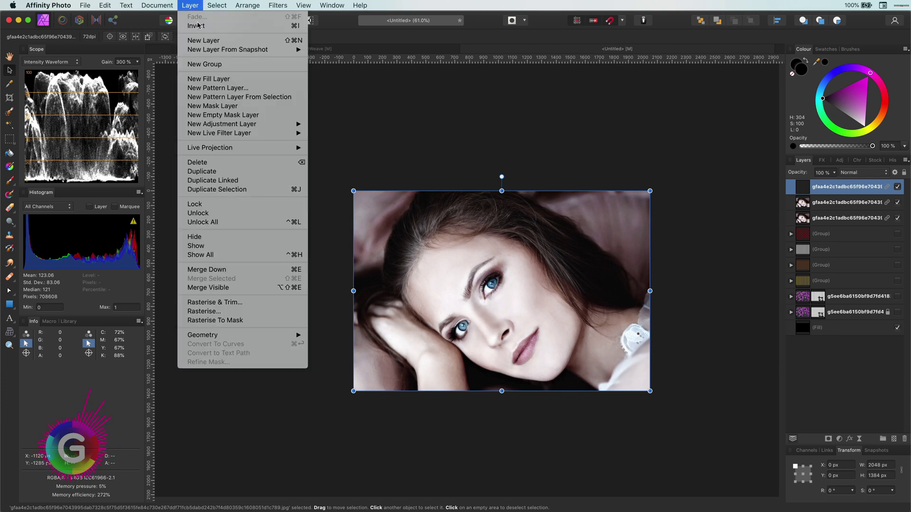
pyautogui.click(255, 181)
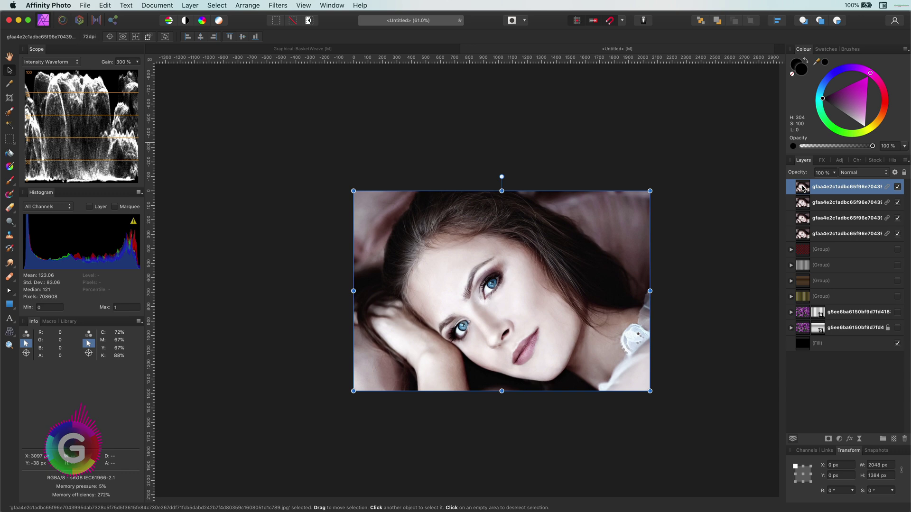
# - Move each Curves strip and square mask from the flower layers onto its own linked portrait copy
pyautogui.click(791, 312)
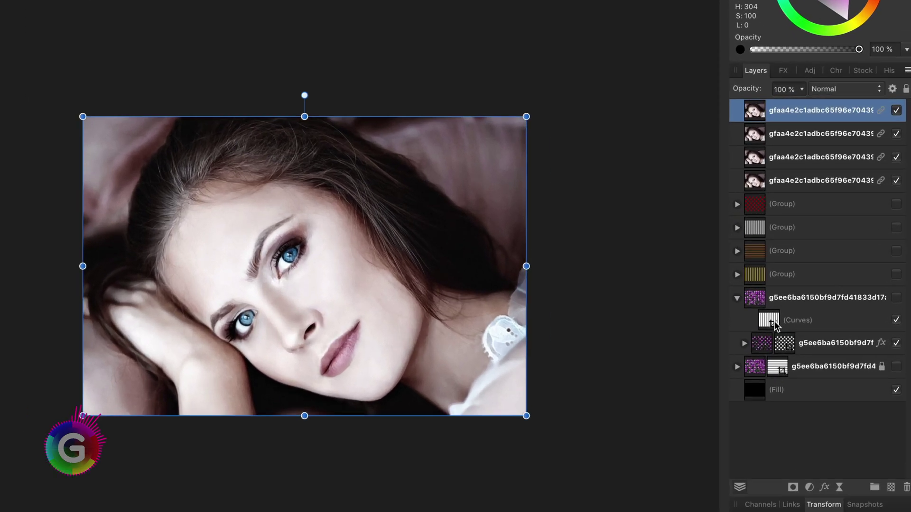
pyautogui.moveTo(812, 326); pyautogui.dragTo(824, 271)
pyautogui.moveTo(774, 224); pyautogui.dragTo(759, 112)
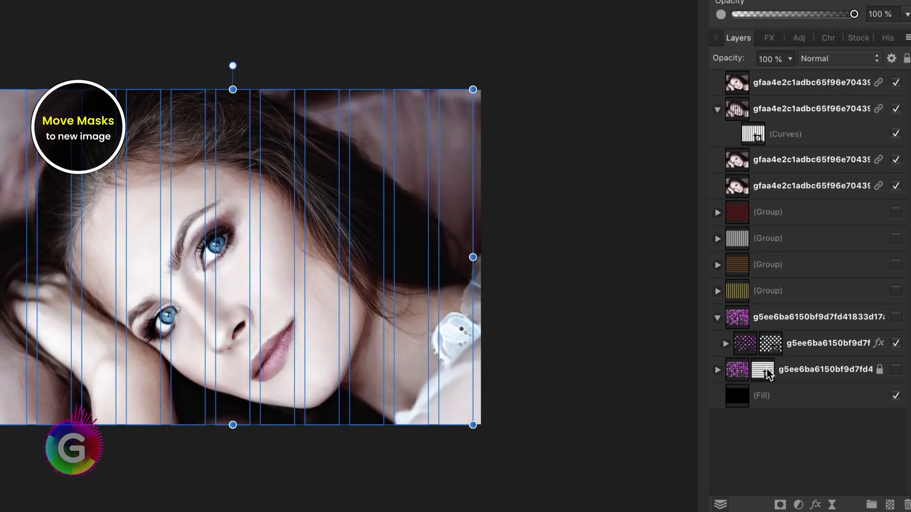
pyautogui.click(717, 369)
pyautogui.moveTo(753, 394); pyautogui.dragTo(749, 199)
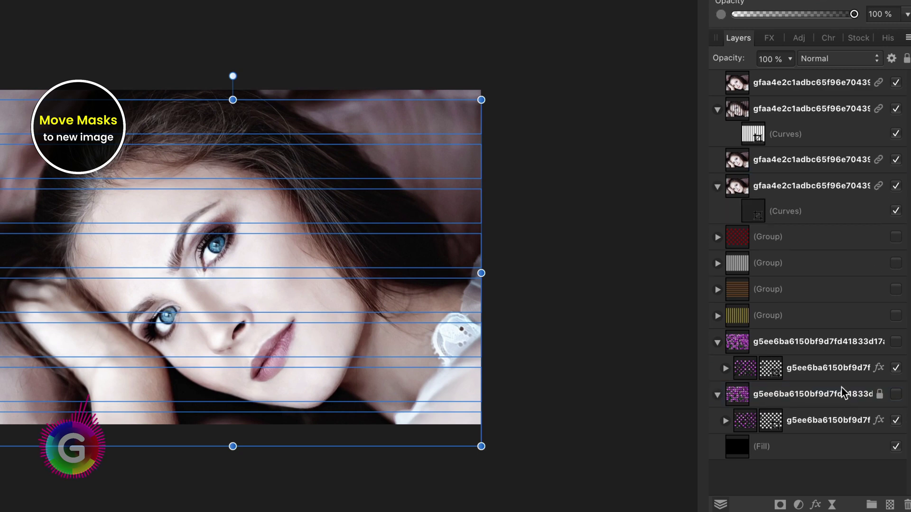
pyautogui.click(725, 421)
pyautogui.click(760, 446)
pyautogui.moveTo(759, 448); pyautogui.dragTo(765, 187)
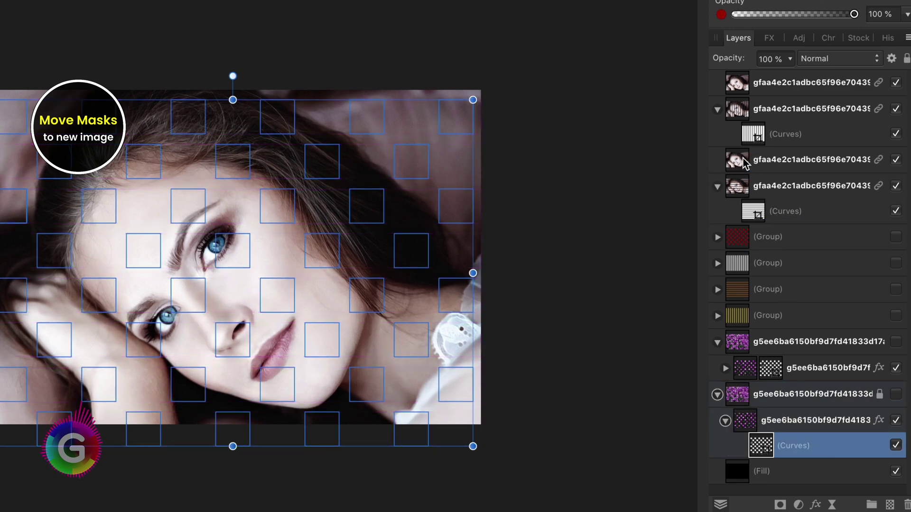
pyautogui.moveTo(809, 234); pyautogui.dragTo(771, 172)
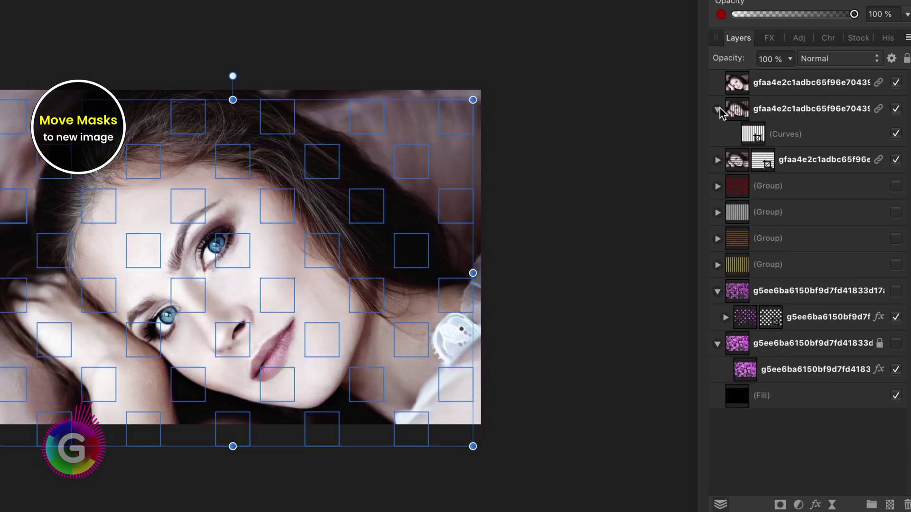
pyautogui.click(765, 323)
pyautogui.moveTo(764, 342); pyautogui.dragTo(828, 112)
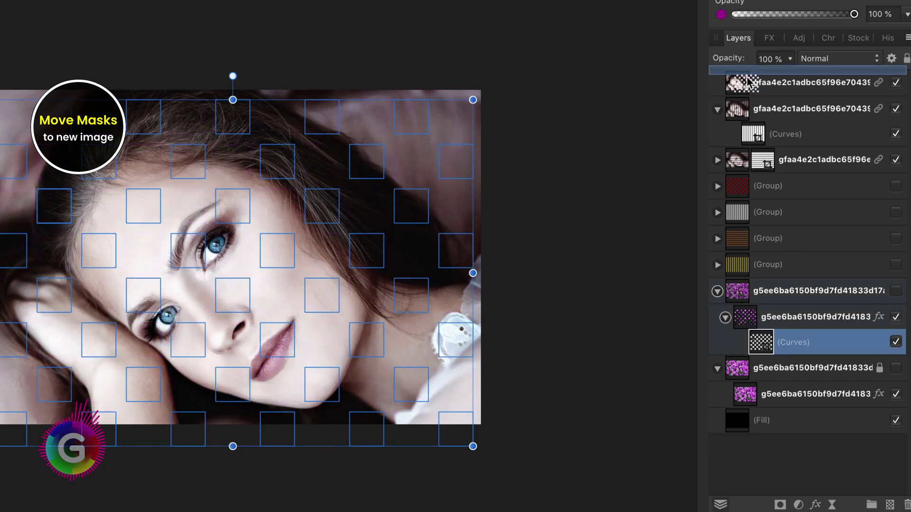
pyautogui.moveTo(798, 83); pyautogui.dragTo(793, 161)
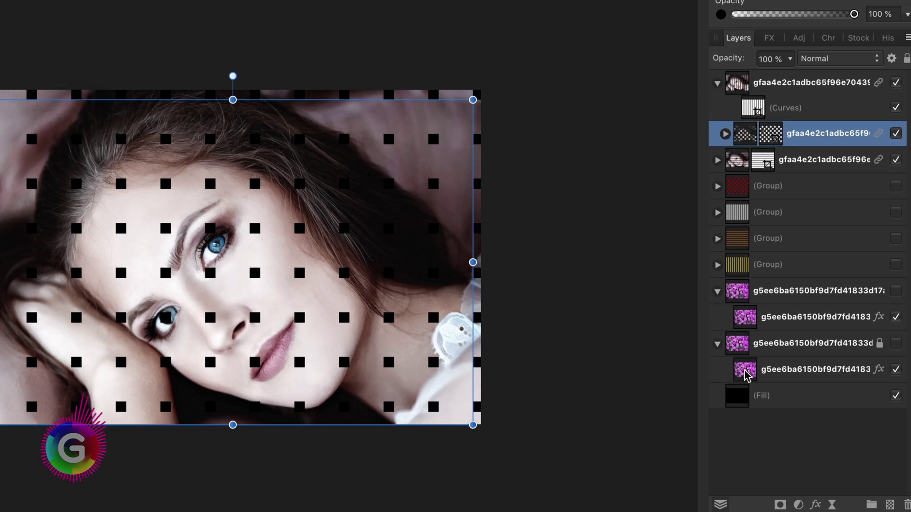
# - Copy the flower layer's effects and paste them onto the nested portrait copy
pyautogui.click(748, 375)
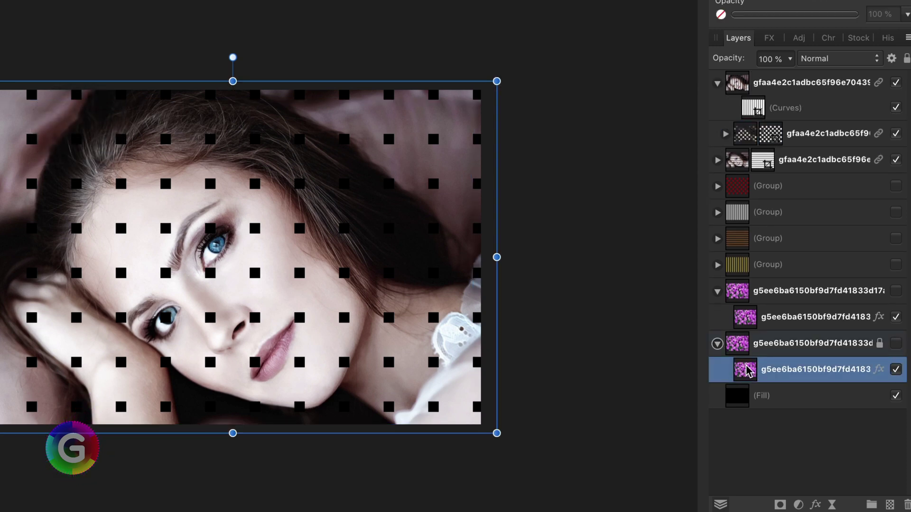
pyautogui.rightClick(748, 371)
pyautogui.click(777, 389)
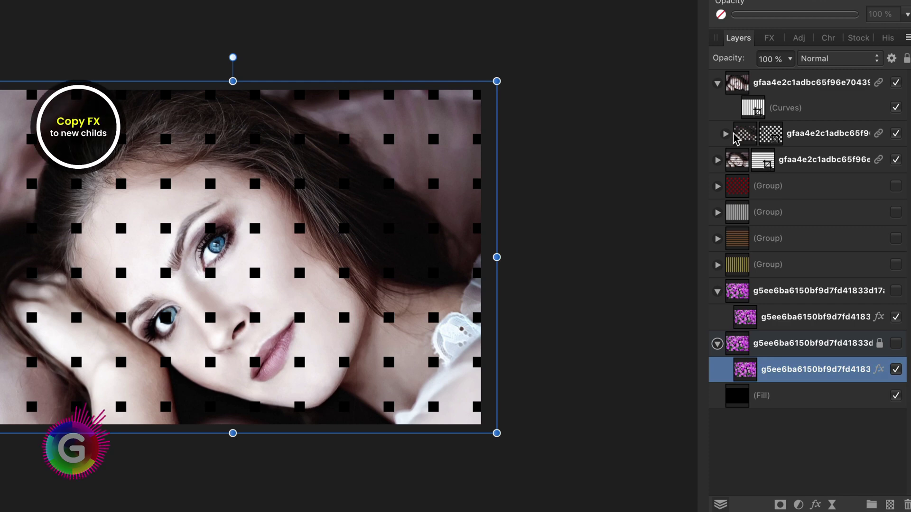
pyautogui.click(736, 137)
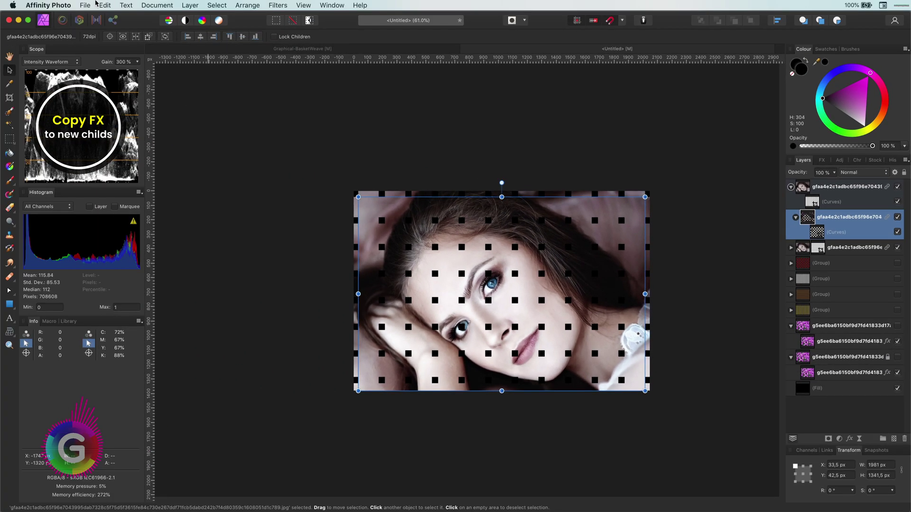
pyautogui.click(105, 5)
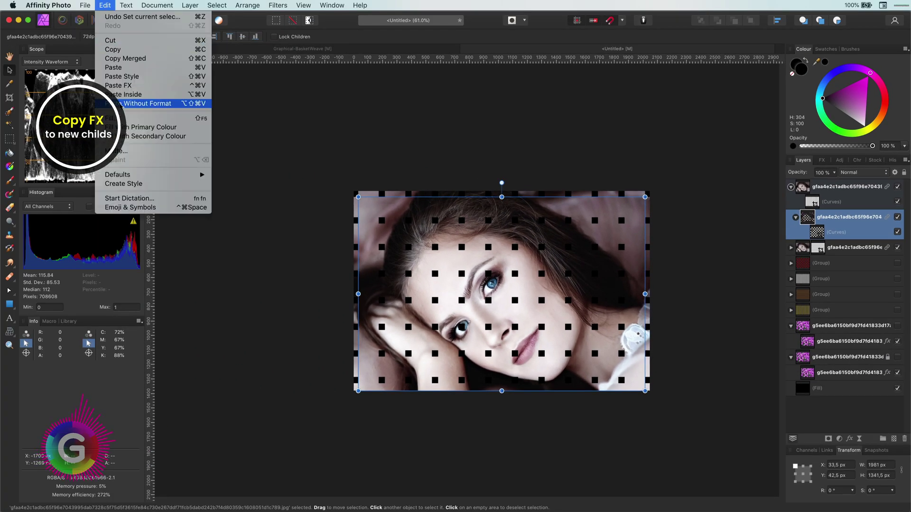
pyautogui.click(122, 90)
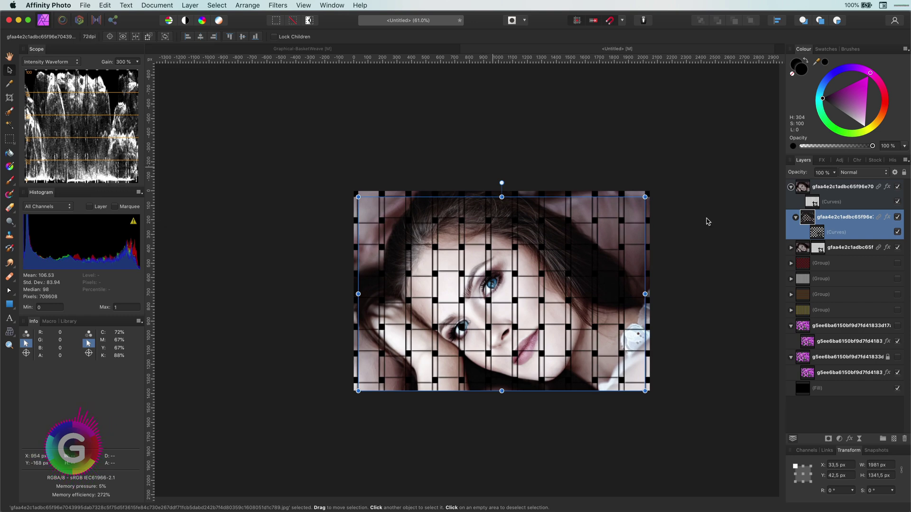
# - Select the fourth portrait copy and zoom to inspect the shaded basket weave
pyautogui.click(791, 248)
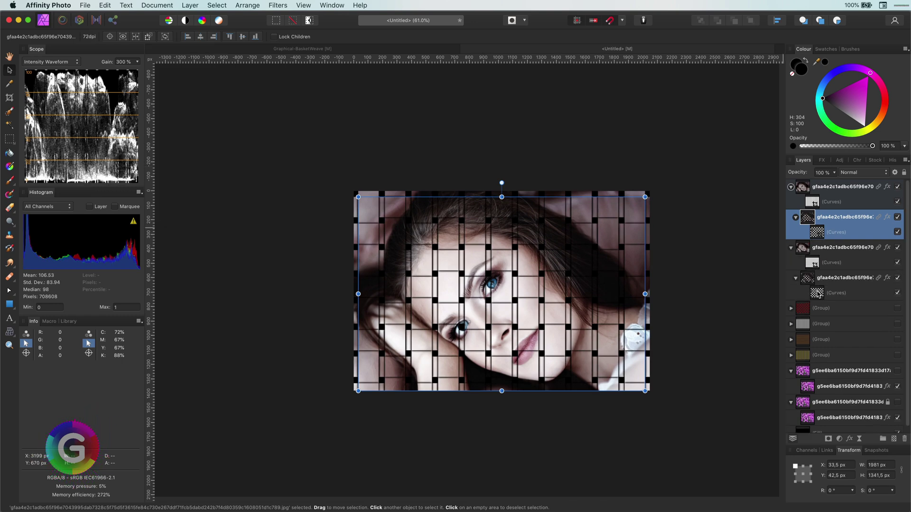
pyautogui.click(835, 279)
pyautogui.scroll(3, 453, 235)
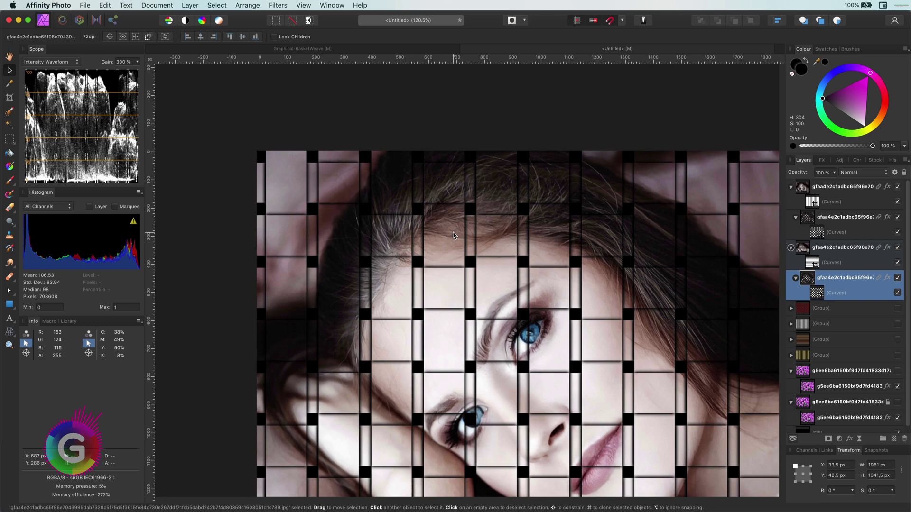
pyautogui.scroll(3, 453, 235)
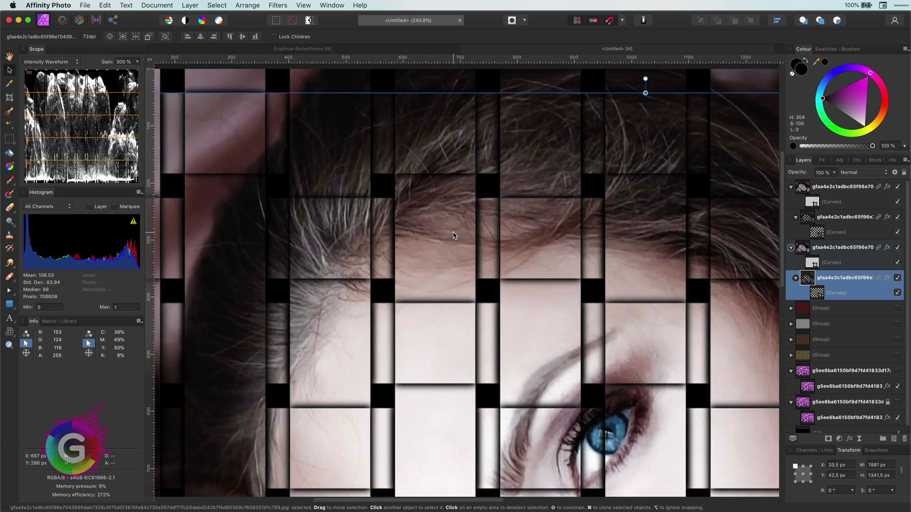
pyautogui.scroll(-2, 454, 235)
pyautogui.scroll(-2, 453, 235)
pyautogui.scroll(-1, 455, 232)
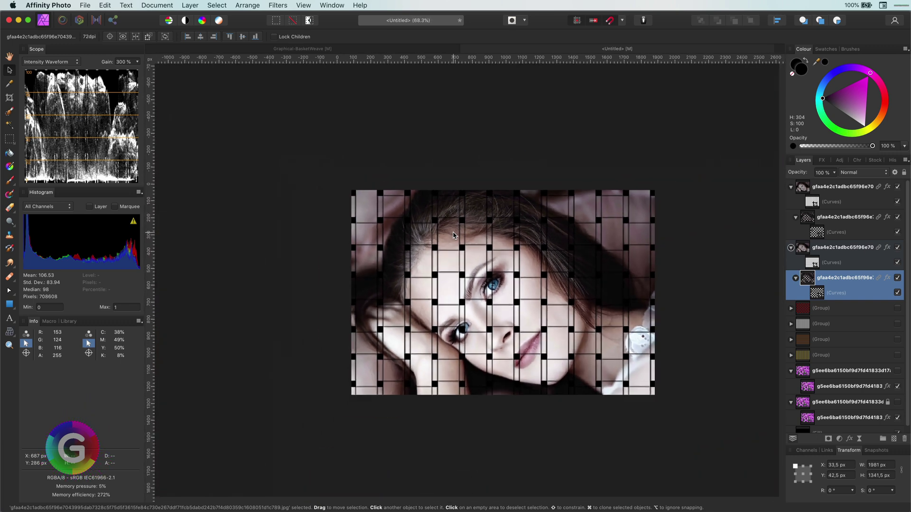
pyautogui.scroll(-1, 458, 228)
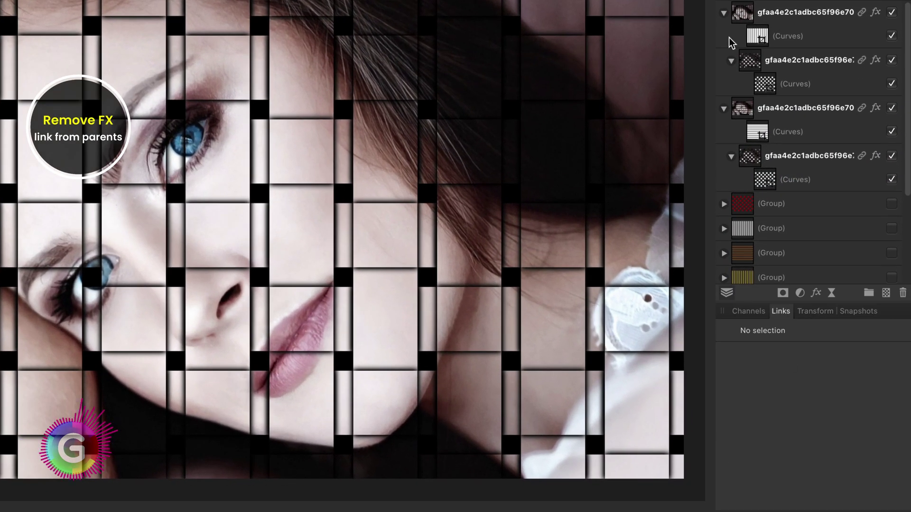
# - Check the top portrait layer's links, then show the top group's effects list
pyautogui.click(743, 13)
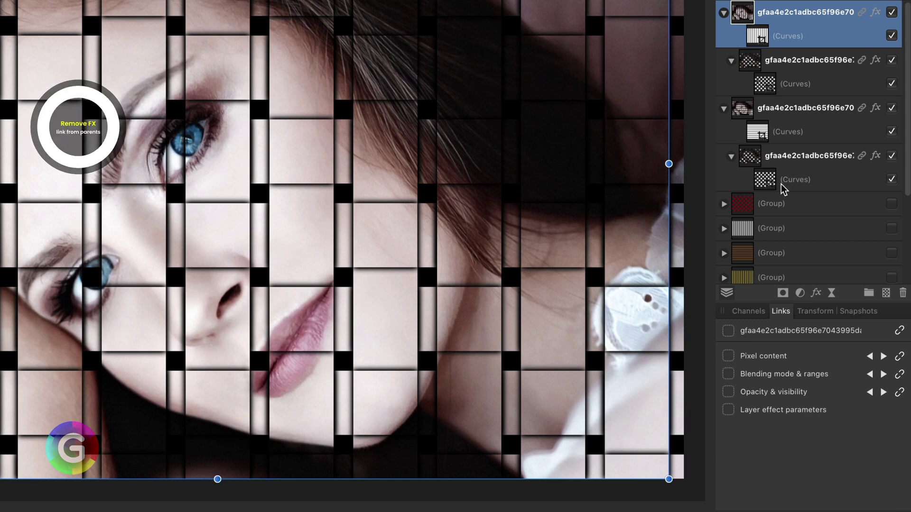
pyautogui.click(807, 107)
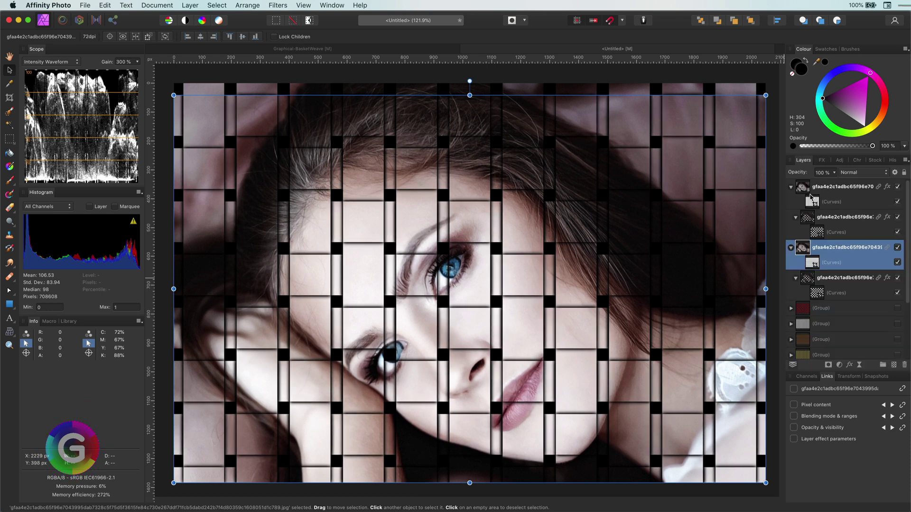
pyautogui.click(826, 202)
pyautogui.click(823, 161)
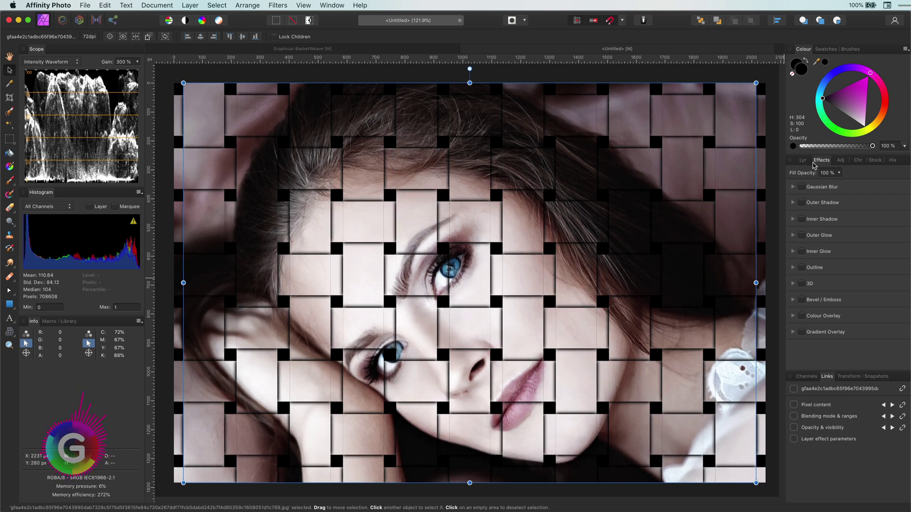
# - Enable a black Outer Glow on the portrait copy, widening its radius to 68.8 px
pyautogui.press('super+1')
pyautogui.click(802, 235)
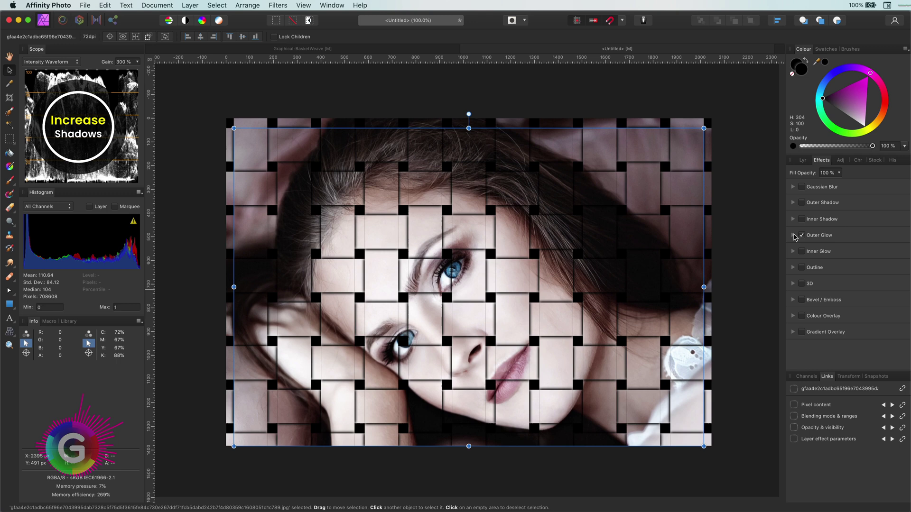
pyautogui.moveTo(840, 281); pyautogui.dragTo(863, 279)
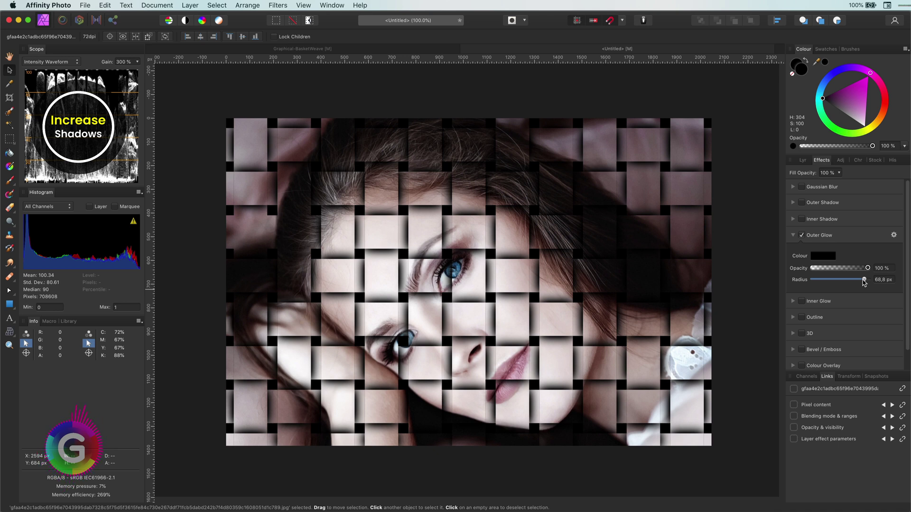
pyautogui.click(803, 160)
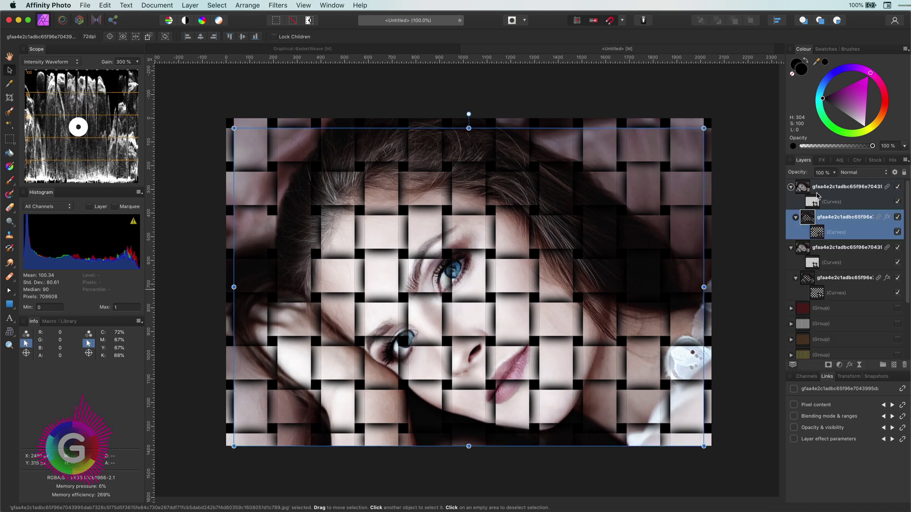
pyautogui.click(803, 190)
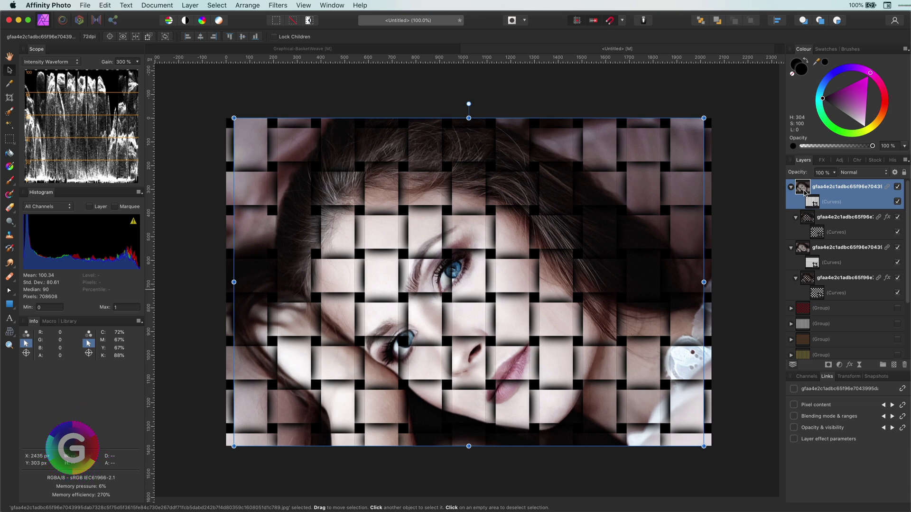
# - Add an HSL adjustment and move it inside the first group below the Curves
pyautogui.click(837, 366)
pyautogui.click(856, 388)
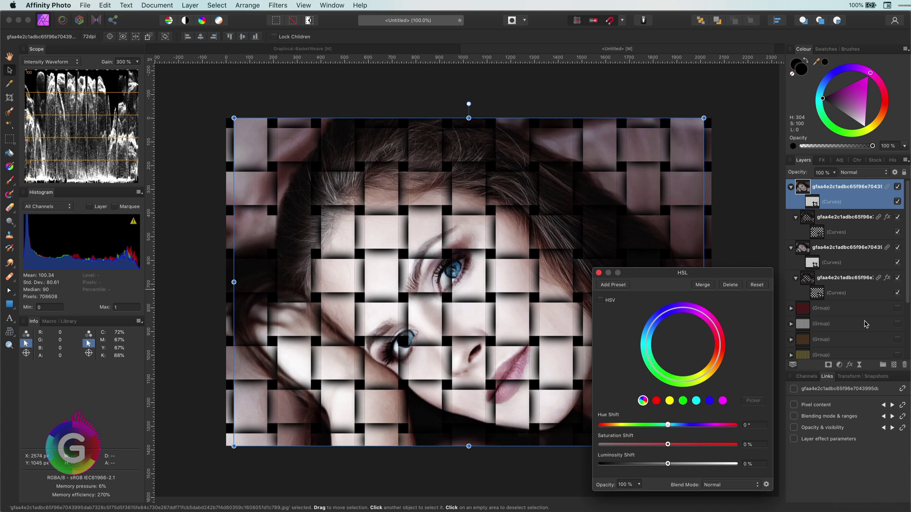
pyautogui.moveTo(807, 189); pyautogui.dragTo(829, 216)
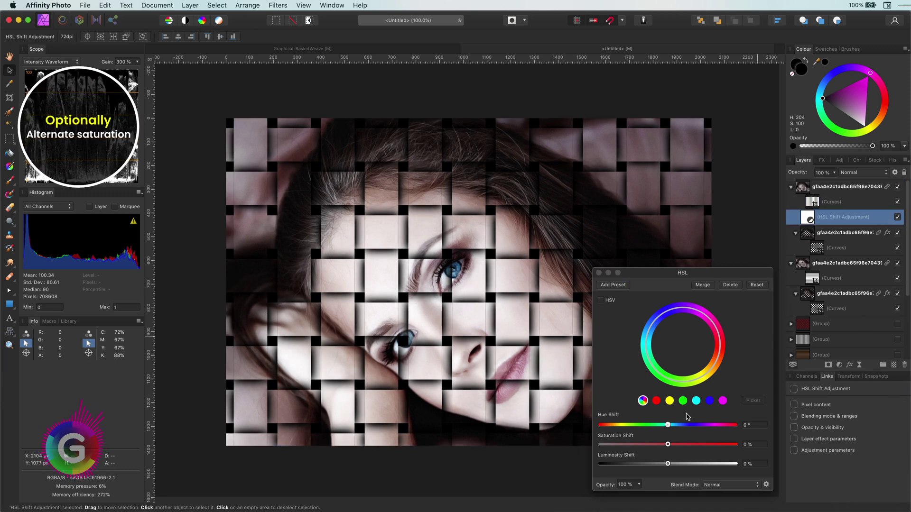
pyautogui.moveTo(668, 445)
pyautogui.mouseDown()
pyautogui.moveTo(651, 445)
pyautogui.moveTo(650, 464)
pyautogui.mouseUp()
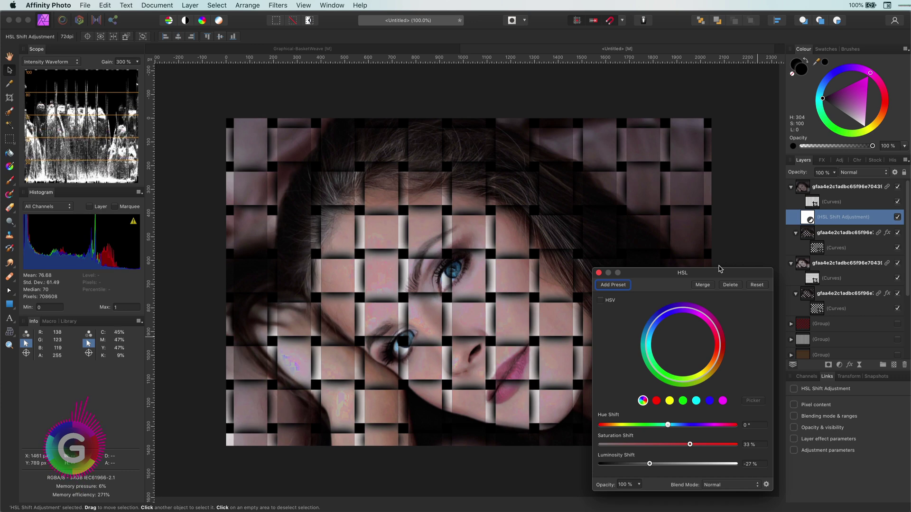
pyautogui.moveTo(809, 217)
pyautogui.mouseDown()
pyautogui.moveTo(814, 203)
pyautogui.moveTo(818, 252)
pyautogui.mouseUp()
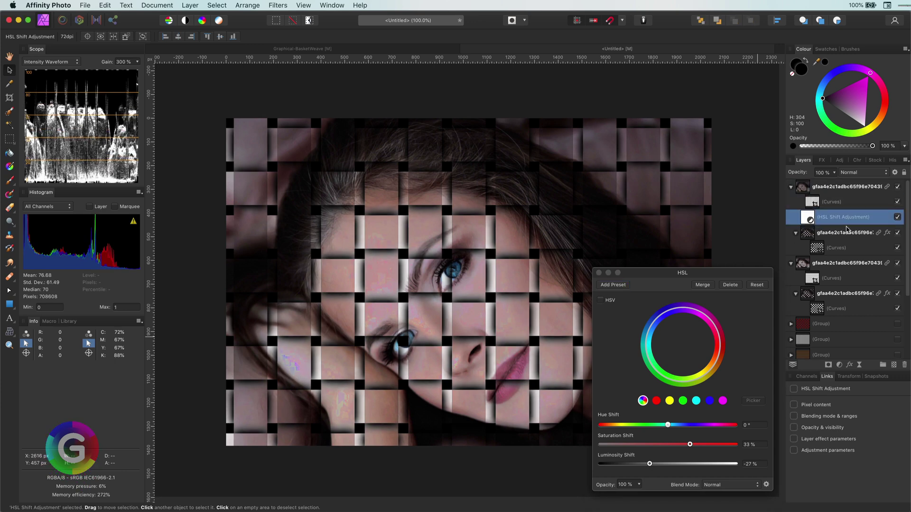
pyautogui.click(598, 273)
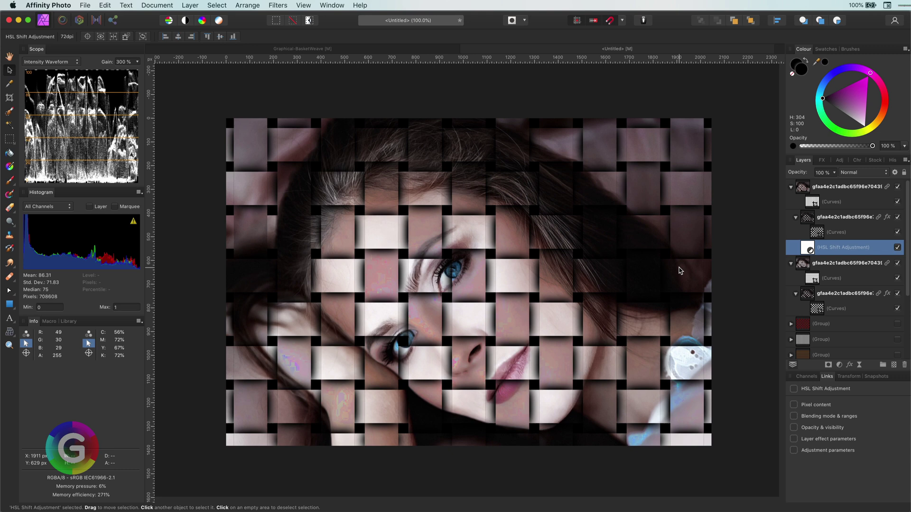
# - Adjust the HSL shift sliders for a paler pinkish tone and close the settings
pyautogui.doubleClick(808, 247)
pyautogui.moveTo(668, 426); pyautogui.dragTo(652, 431)
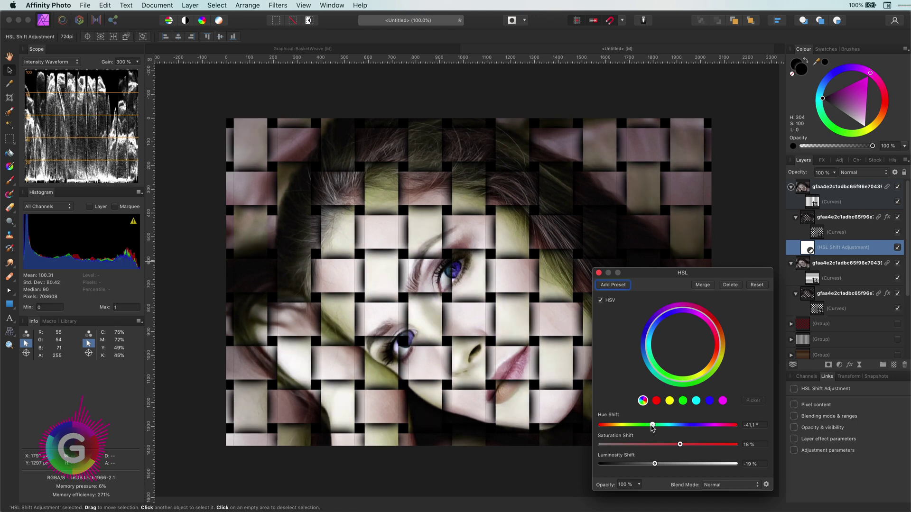
pyautogui.click(598, 274)
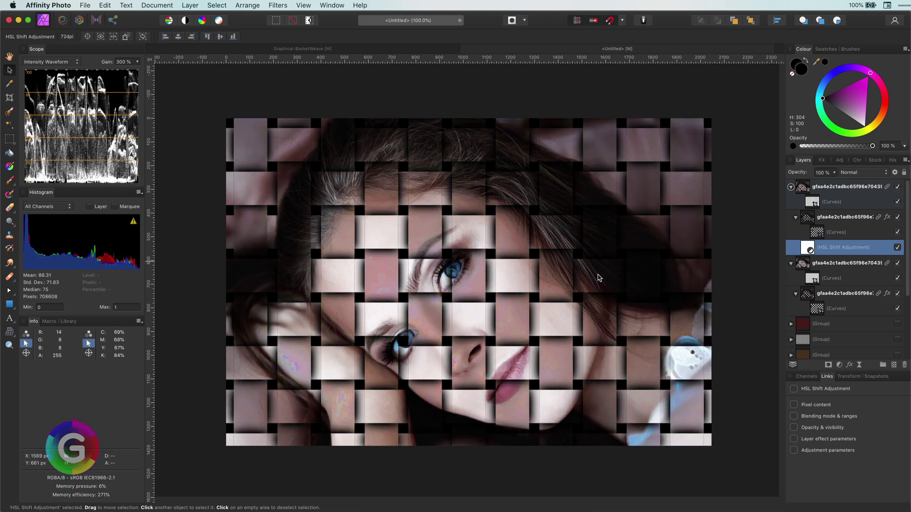
pyautogui.click(729, 322)
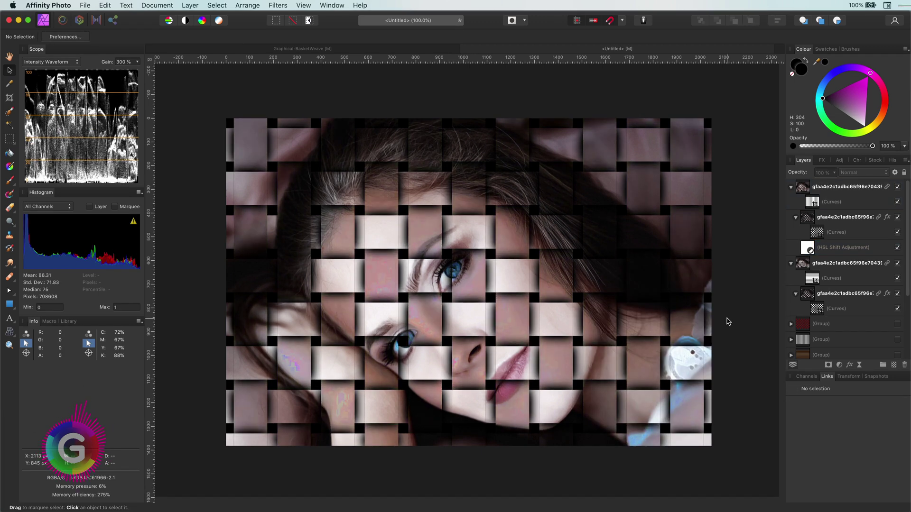
# - Place a stock burlap texture on the canvas and stretch it over the whole image
pyautogui.click(874, 162)
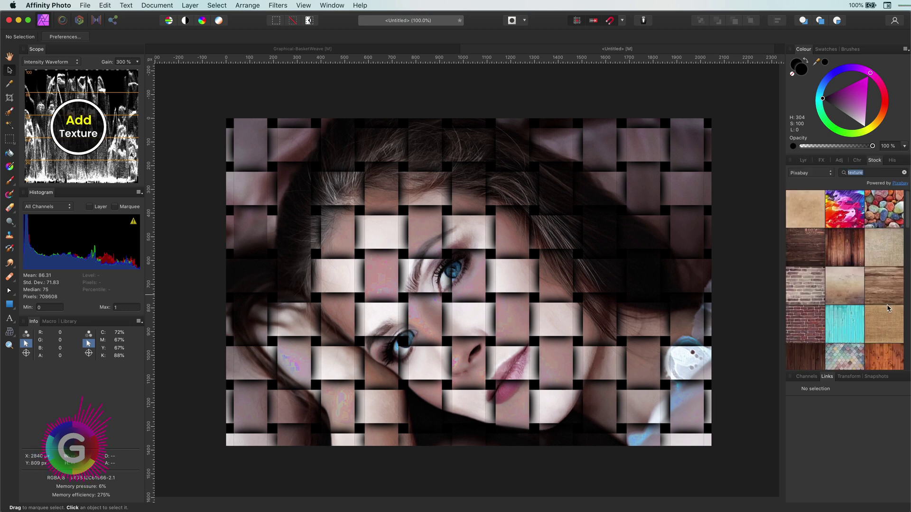
pyautogui.moveTo(888, 308); pyautogui.dragTo(511, 284)
pyautogui.click(801, 161)
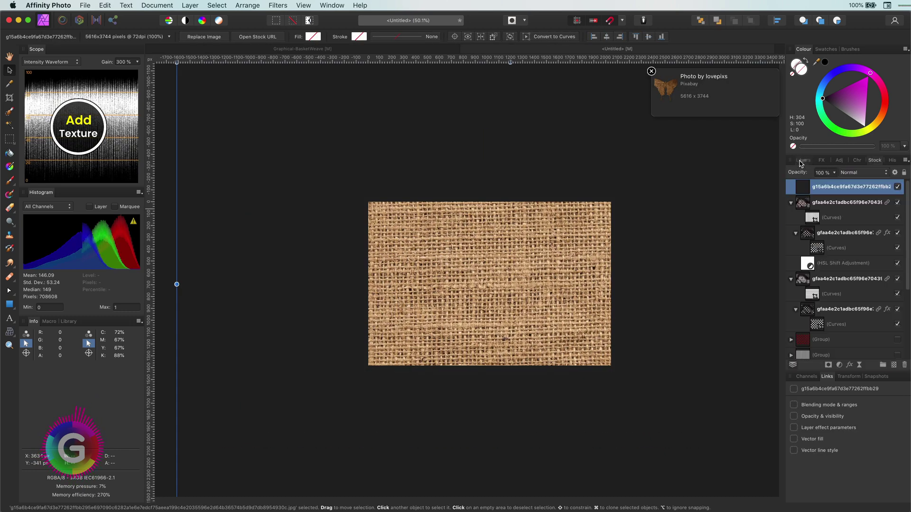
pyautogui.scroll(-3, 396, 228)
pyautogui.moveTo(621, 366); pyautogui.dragTo(514, 297)
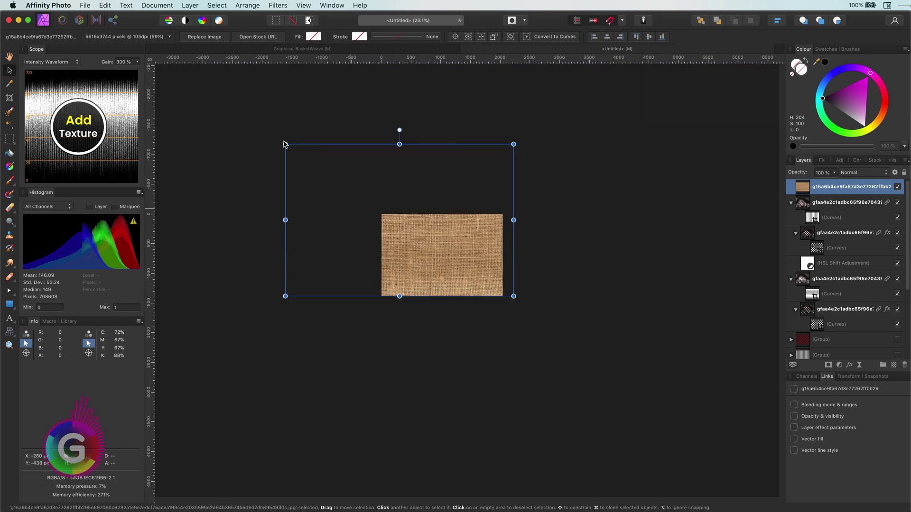
pyautogui.moveTo(285, 145)
pyautogui.mouseDown()
pyautogui.moveTo(373, 228)
pyautogui.moveTo(374, 204)
pyautogui.mouseUp()
pyautogui.press('super+0')
# - Set the burlap layer to Multiply and try out its blend ranges and opacity
pyautogui.click(863, 172)
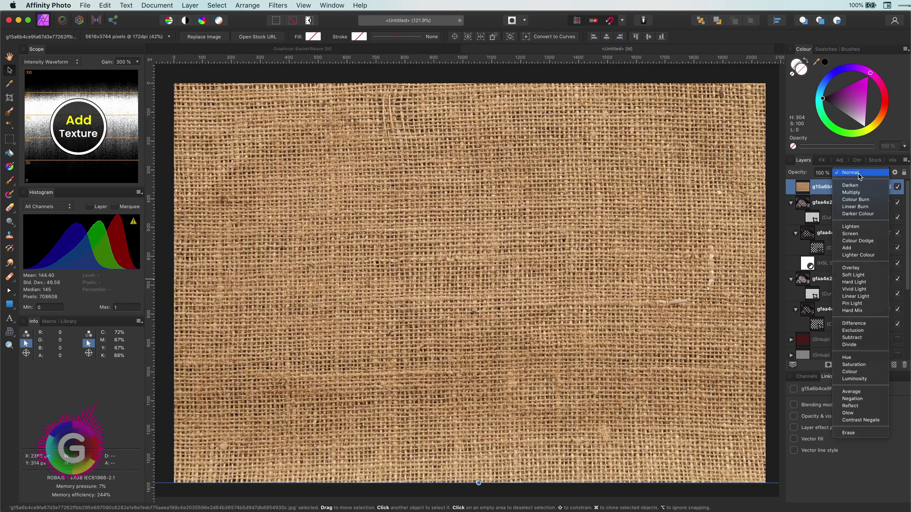
pyautogui.click(859, 192)
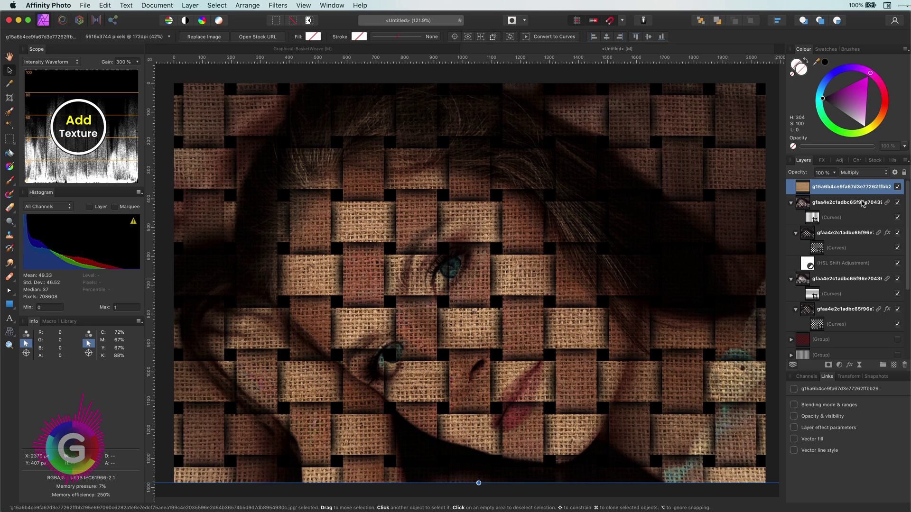
pyautogui.click(895, 172)
pyautogui.moveTo(183, 312); pyautogui.dragTo(183, 430)
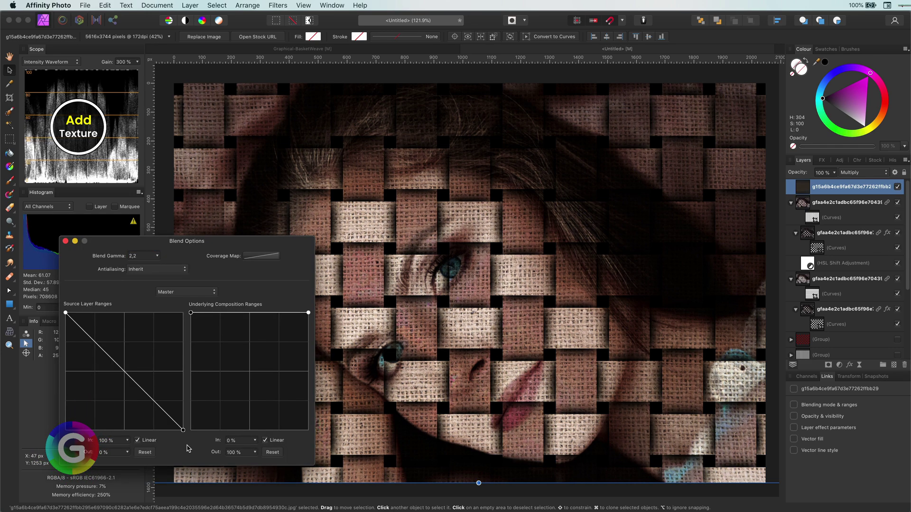
pyautogui.press('Escape')
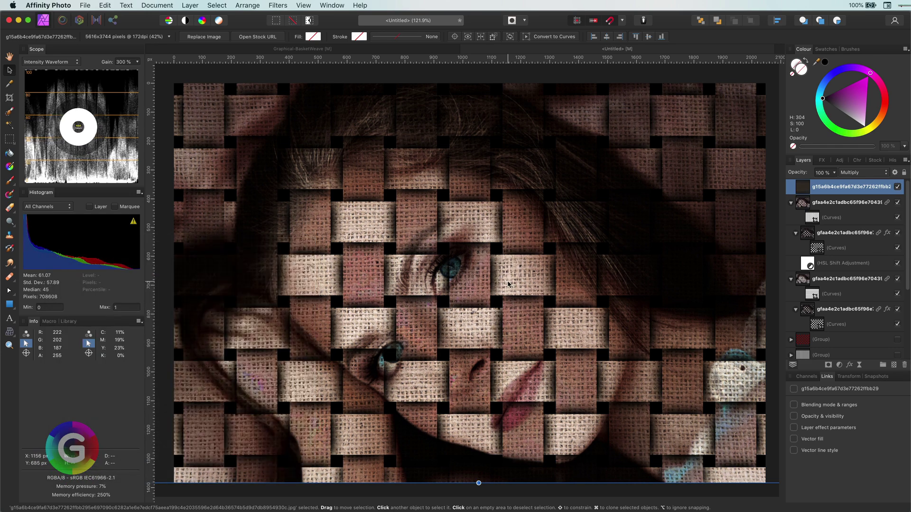
pyautogui.moveTo(801, 173); pyautogui.dragTo(783, 170)
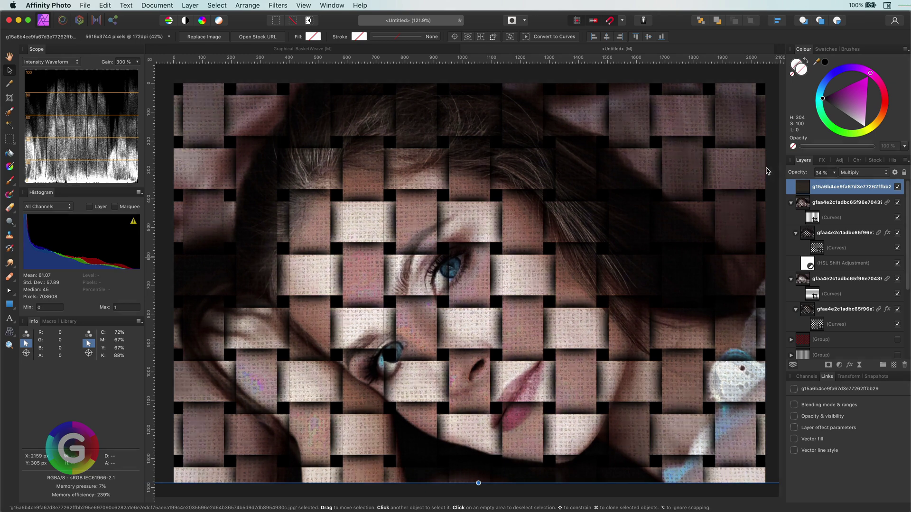
pyautogui.press('0')
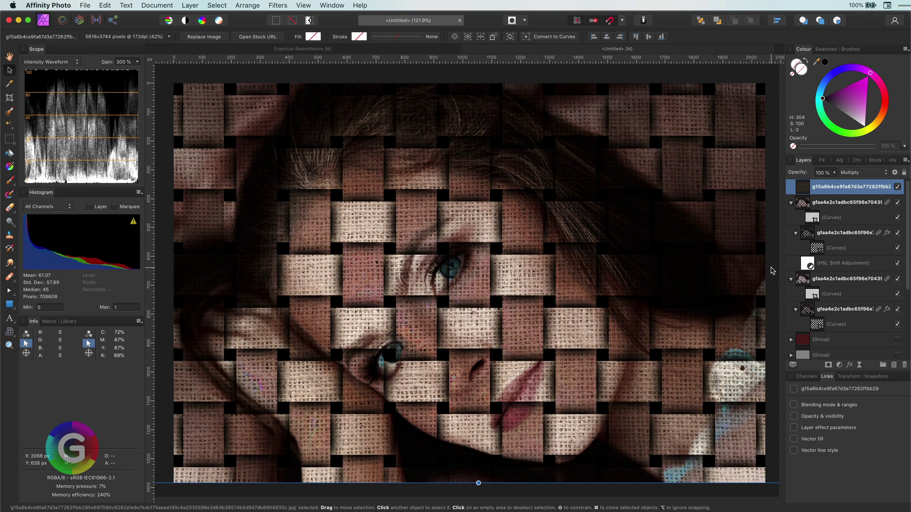
pyautogui.press('super+minus')
pyautogui.click(757, 288)
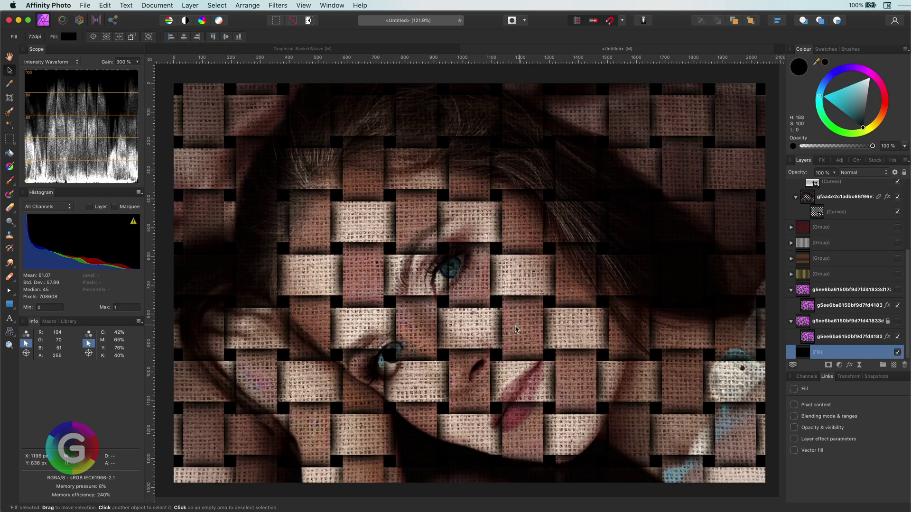
# - Reset the burlap texture's blend ranges so it applies across all brightness levels
pyautogui.scroll(5, 796, 246)
pyautogui.click(821, 204)
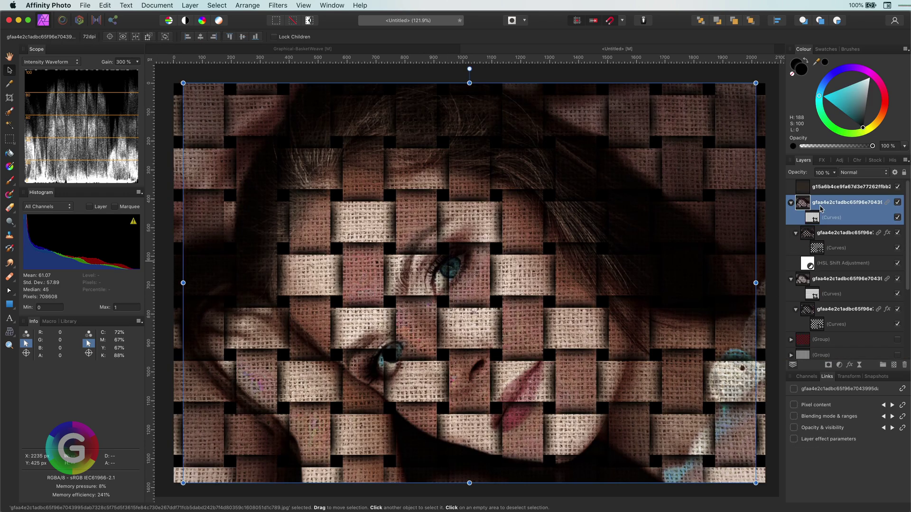
pyautogui.click(896, 173)
pyautogui.click(813, 194)
pyautogui.click(893, 173)
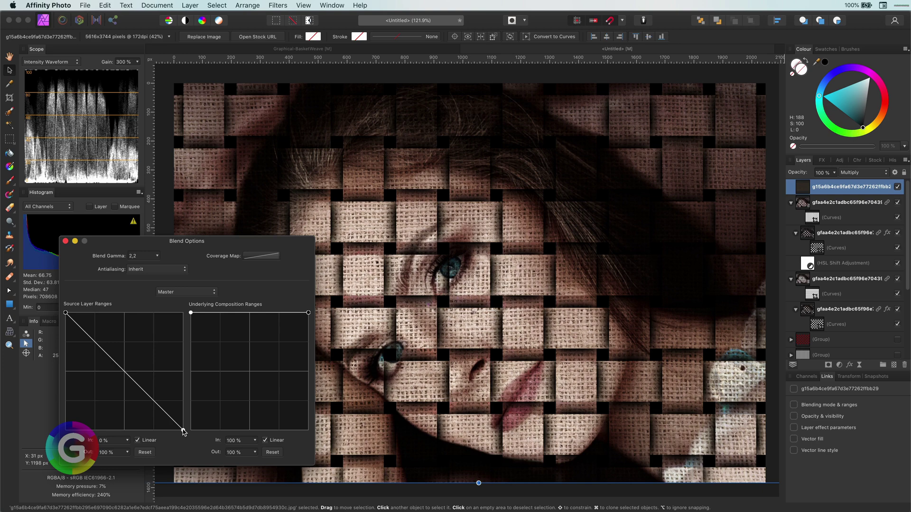
pyautogui.moveTo(184, 431); pyautogui.dragTo(183, 313)
pyautogui.click(65, 242)
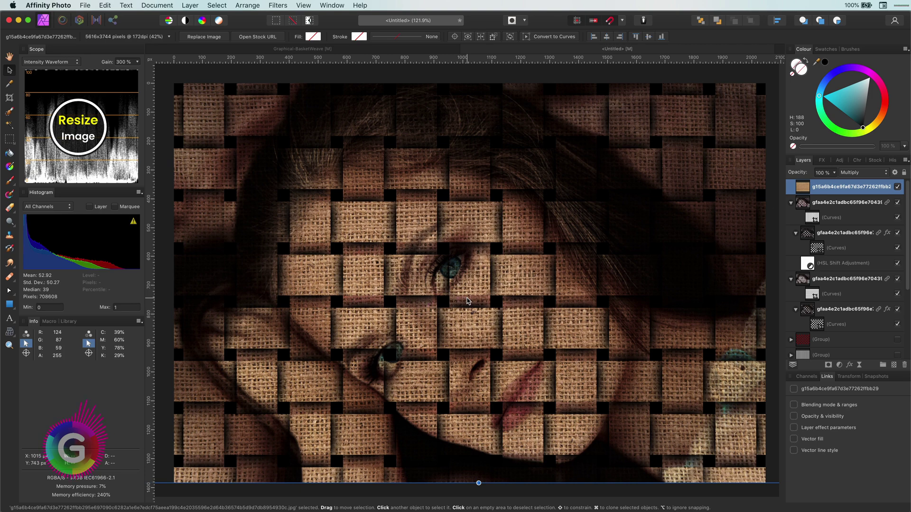
# - Reorder the nested effect layers, then enlarge the weave layers past the edges and recentre them
pyautogui.click(847, 202)
pyautogui.scroll(-5, 522, 332)
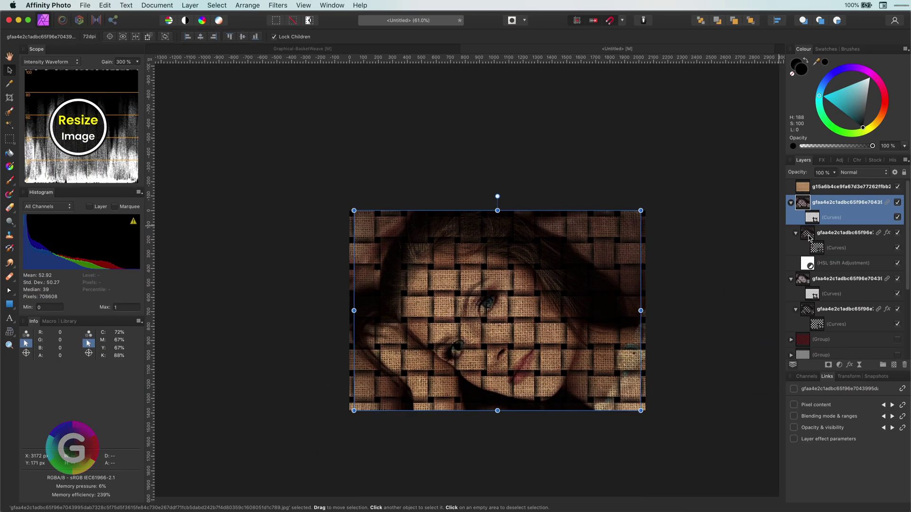
pyautogui.moveTo(810, 239); pyautogui.dragTo(803, 207)
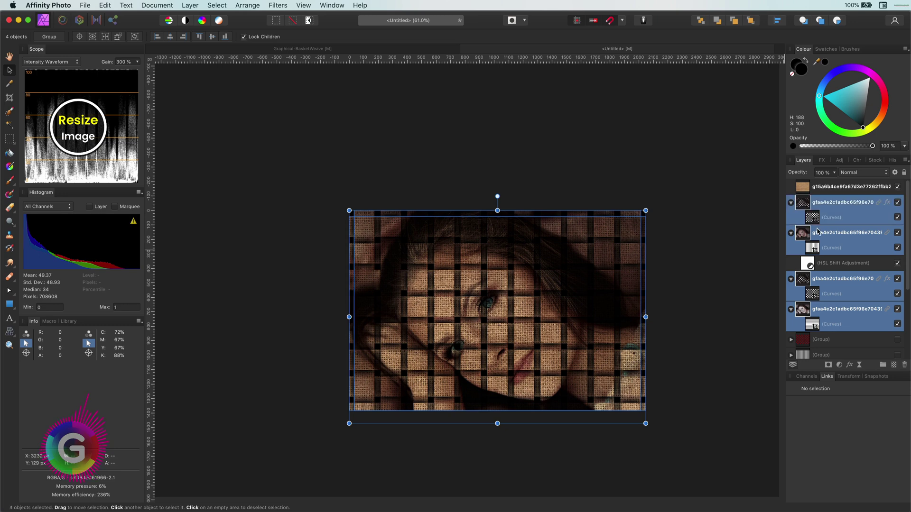
pyautogui.moveTo(645, 210); pyautogui.dragTo(753, 126)
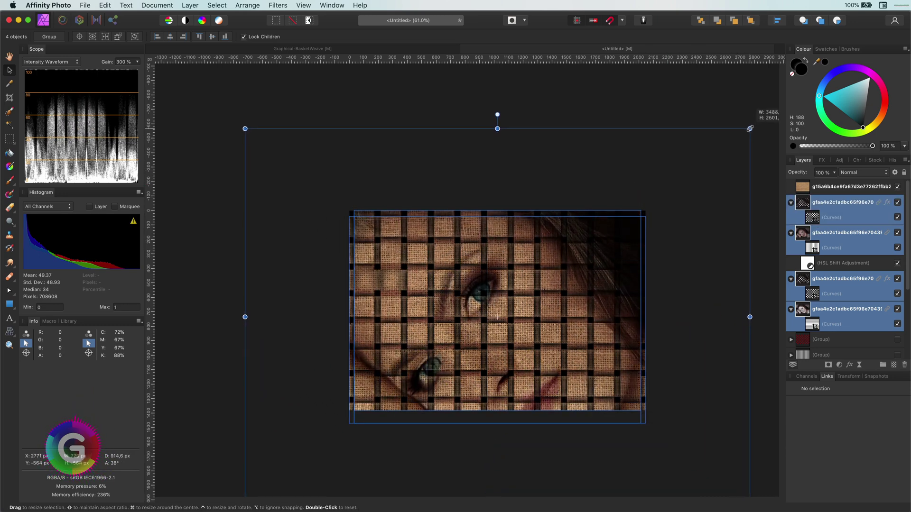
pyautogui.moveTo(577, 287); pyautogui.dragTo(589, 267)
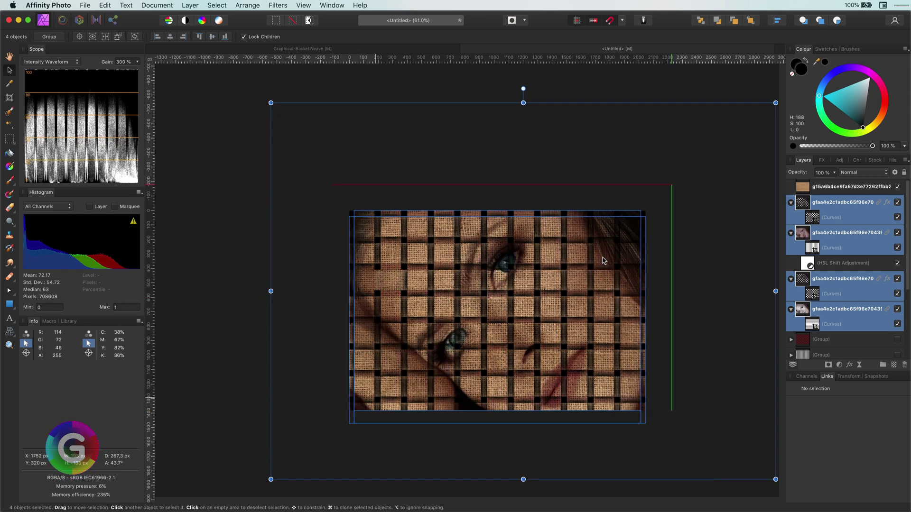
pyautogui.moveTo(845, 202); pyautogui.dragTo(805, 288)
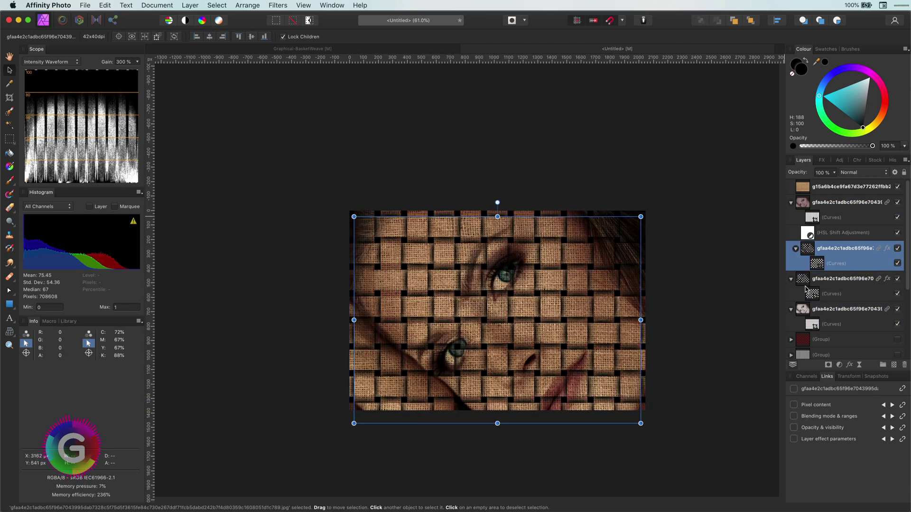
pyautogui.click(609, 185)
pyautogui.press('super+0')
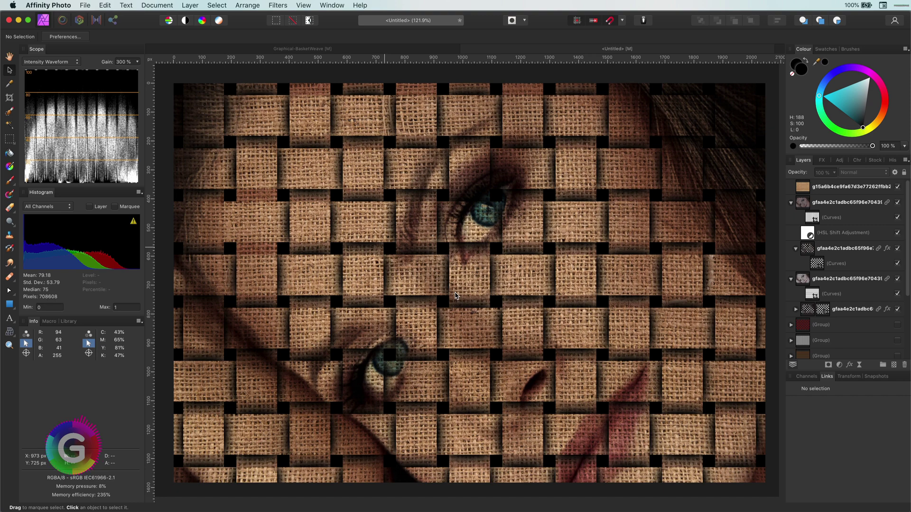
# - Review the Outer Glow settings on the weave layer carrying effects
pyautogui.press('super+minus')
pyautogui.click(677, 307)
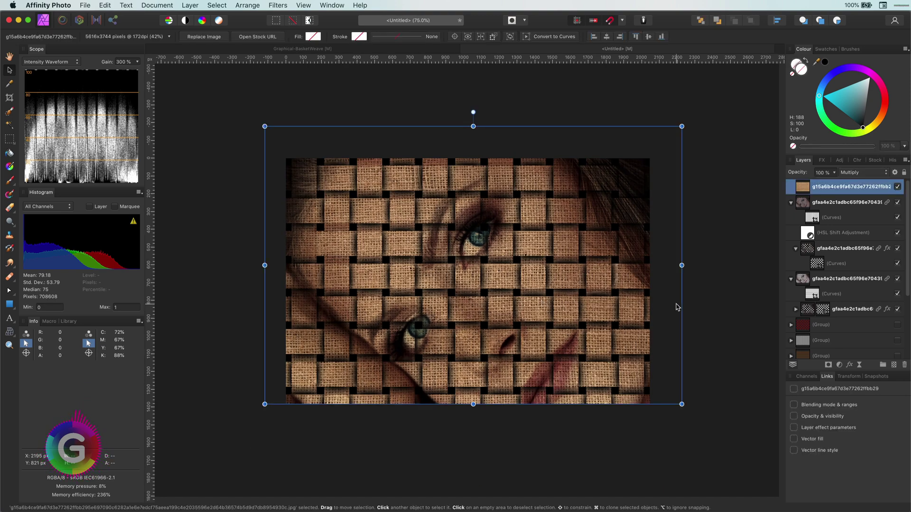
pyautogui.click(887, 309)
pyautogui.click(894, 235)
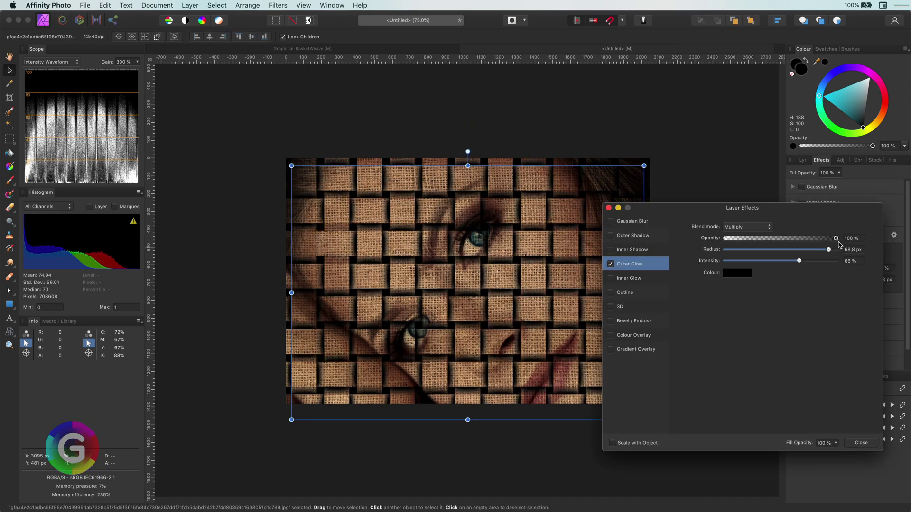
pyautogui.click(802, 162)
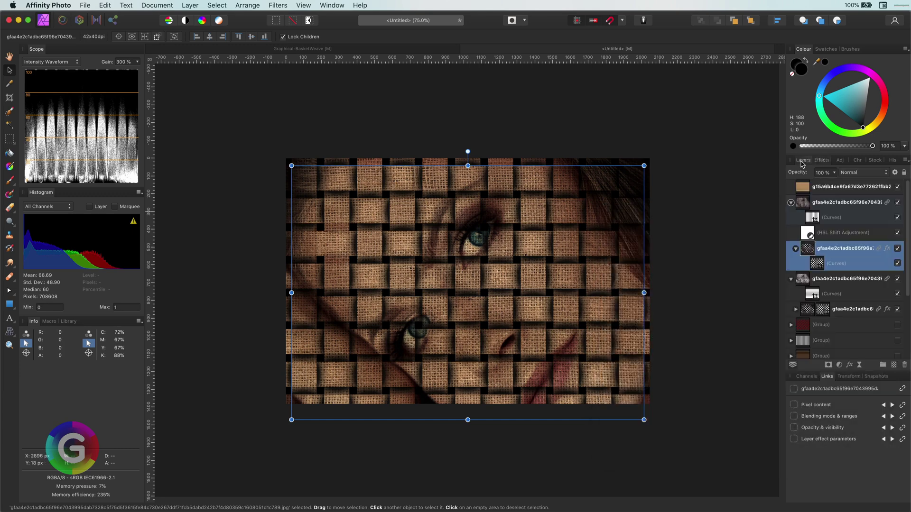
# - Add a Curves adjustment and bend the master curve upward to brighten
pyautogui.click(840, 365)
pyautogui.click(861, 471)
pyautogui.moveTo(681, 363); pyautogui.dragTo(681, 318)
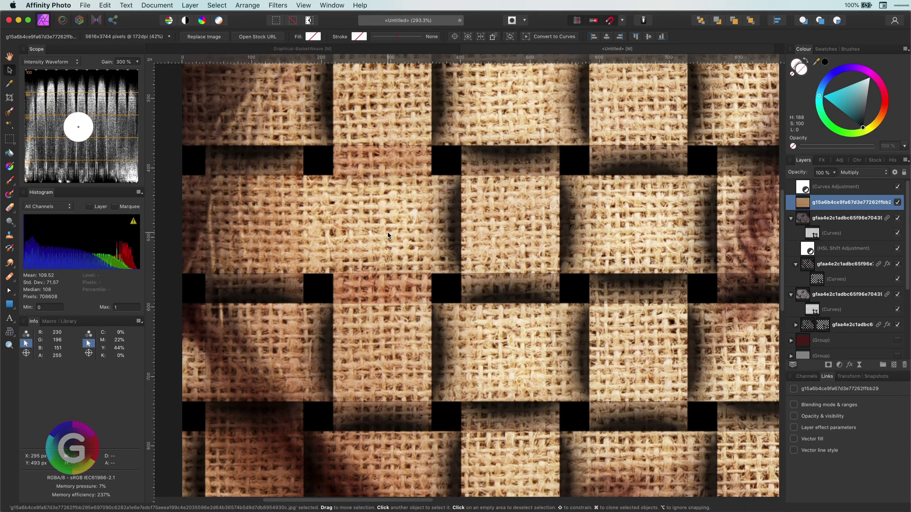
# - Isolate the weave layer's square-shape mask and change its fill to black
pyautogui.click(817, 280)
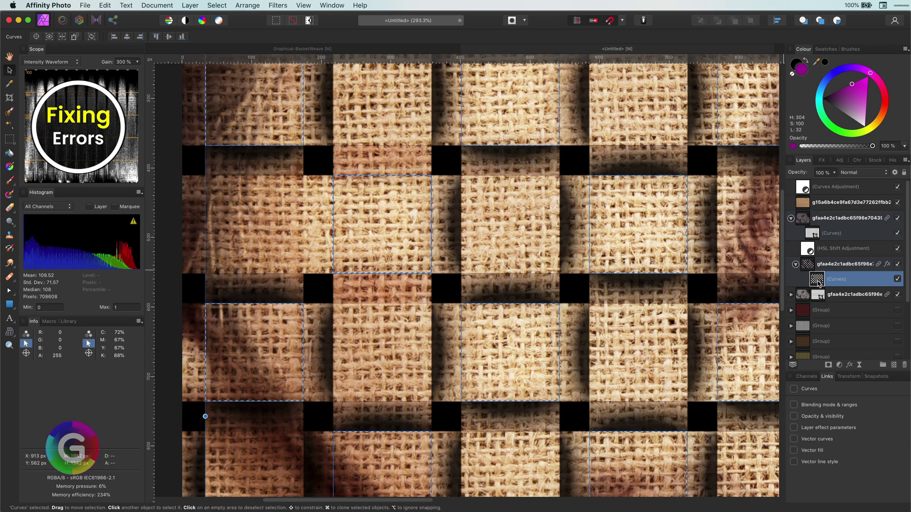
pyautogui.keyDown('alt'); pyautogui.click(817, 281); pyautogui.keyUp('alt')
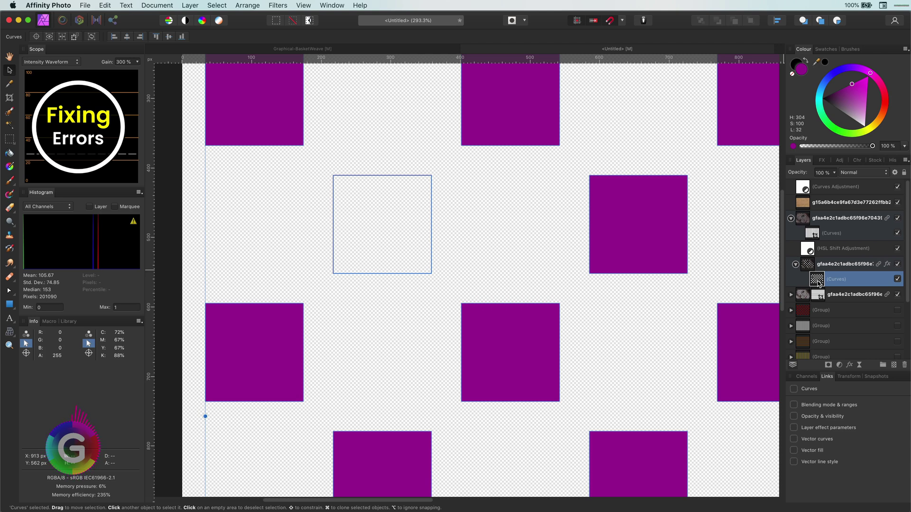
pyautogui.click(411, 274)
pyautogui.click(817, 281)
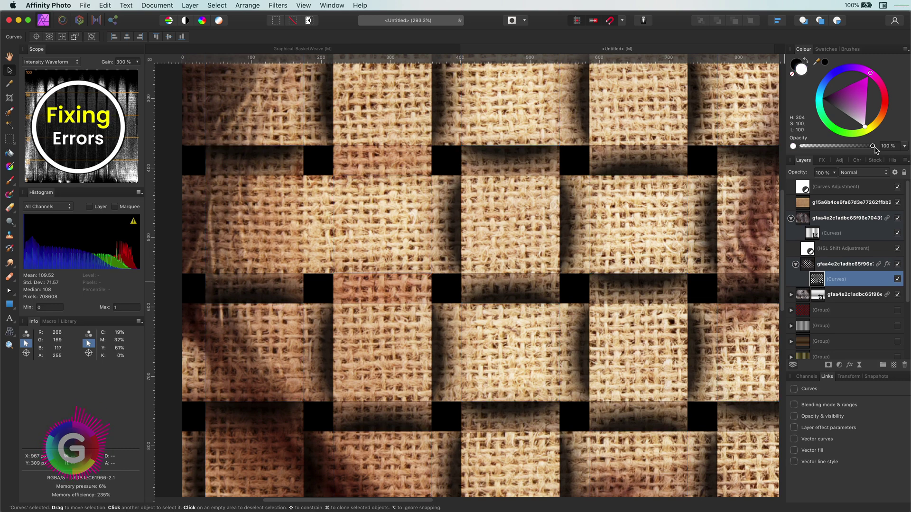
pyautogui.moveTo(850, 105); pyautogui.dragTo(822, 98)
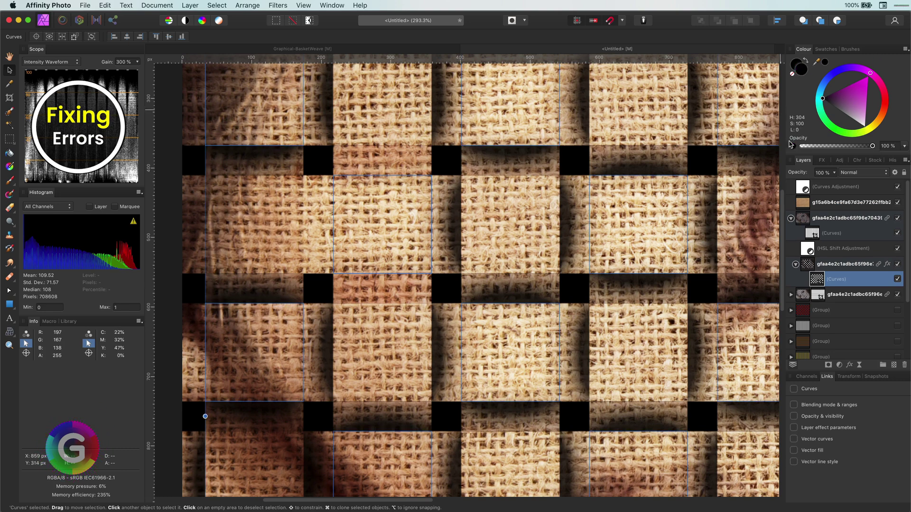
pyautogui.keyDown('alt'); pyautogui.click(817, 282); pyautogui.keyUp('alt')
# - Pull the square-shape mask out of the weave group and separate its squares
pyautogui.click(431, 255)
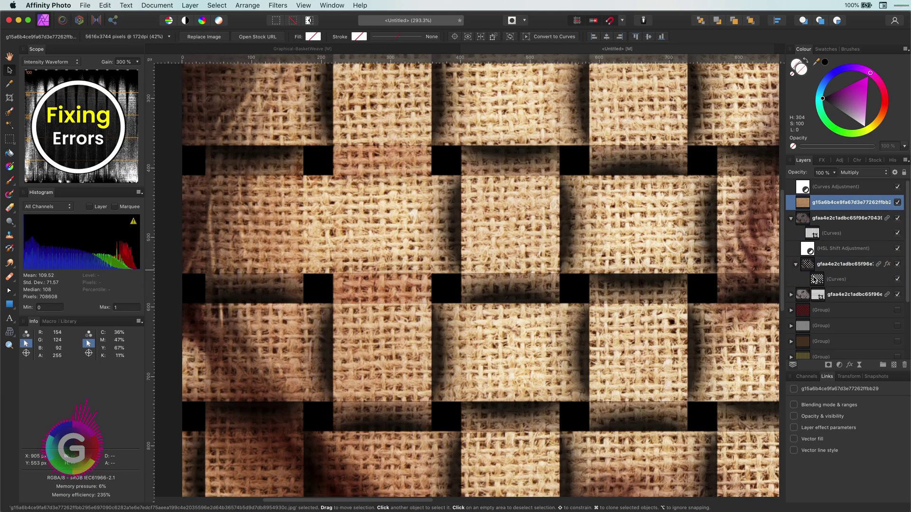
pyautogui.moveTo(814, 280); pyautogui.dragTo(803, 223)
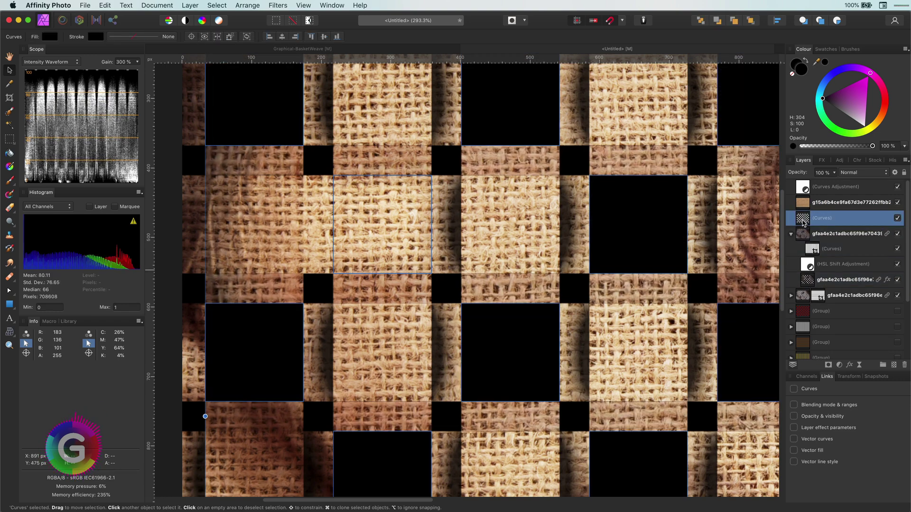
pyautogui.rightClick(804, 223)
pyautogui.click(365, 268)
pyautogui.rightClick(357, 274)
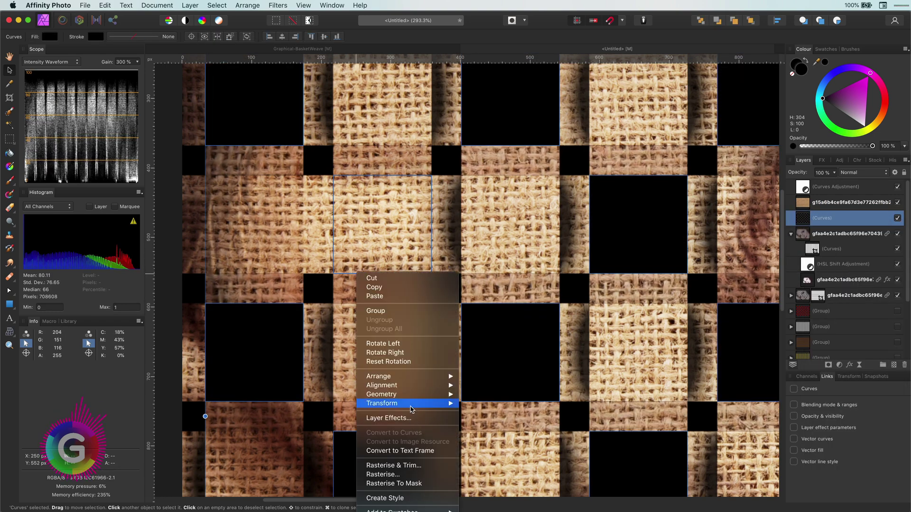
pyautogui.click(492, 455)
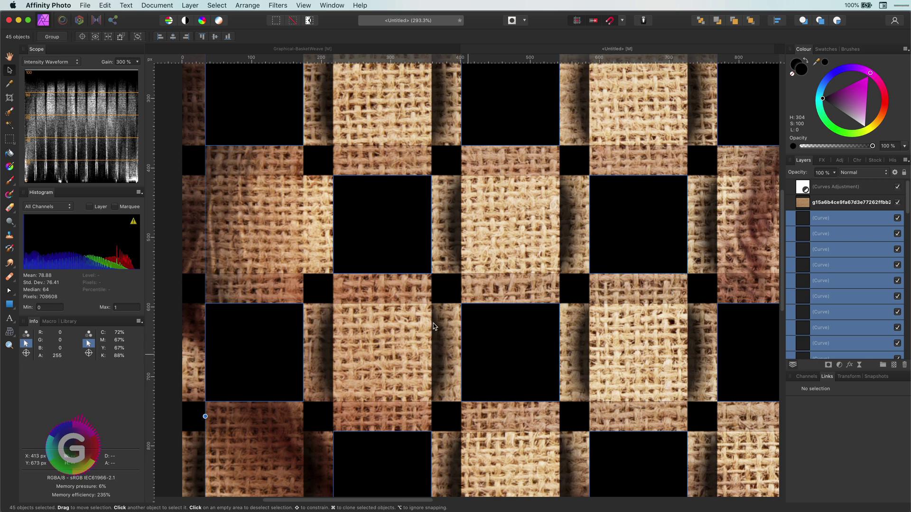
# - Merge and add the squares into one shape, filling the centre, and reattach it as the mask
pyautogui.rightClick(415, 243)
pyautogui.moveTo(440, 363)
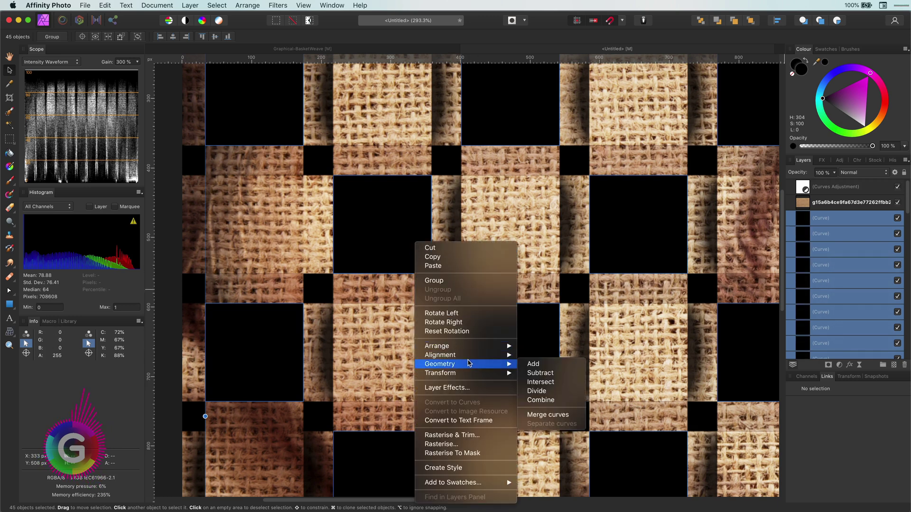
pyautogui.click(548, 415)
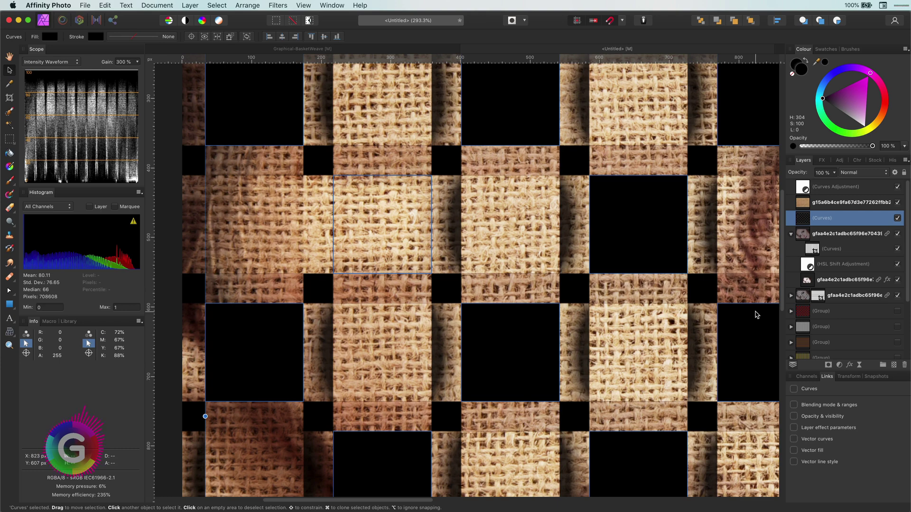
pyautogui.rightClick(401, 221)
pyautogui.moveTo(427, 344)
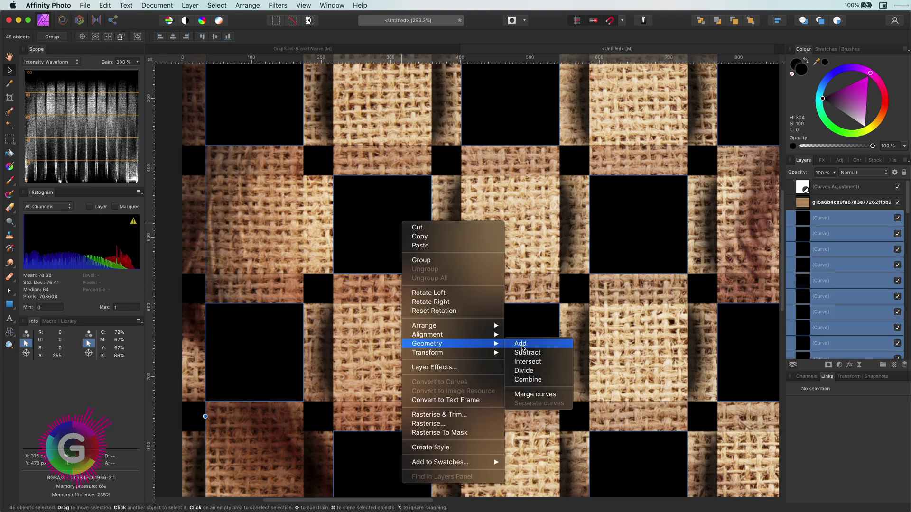
pyautogui.click(522, 348)
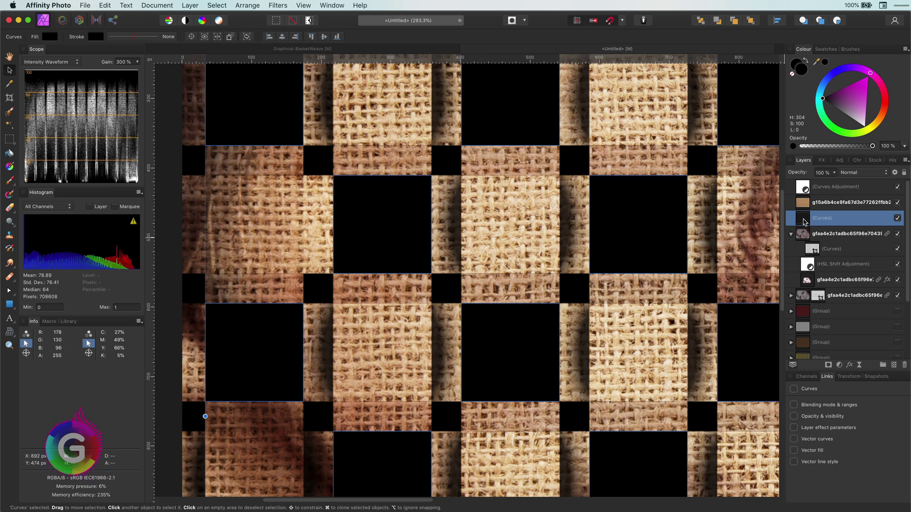
pyautogui.moveTo(805, 222); pyautogui.dragTo(810, 284)
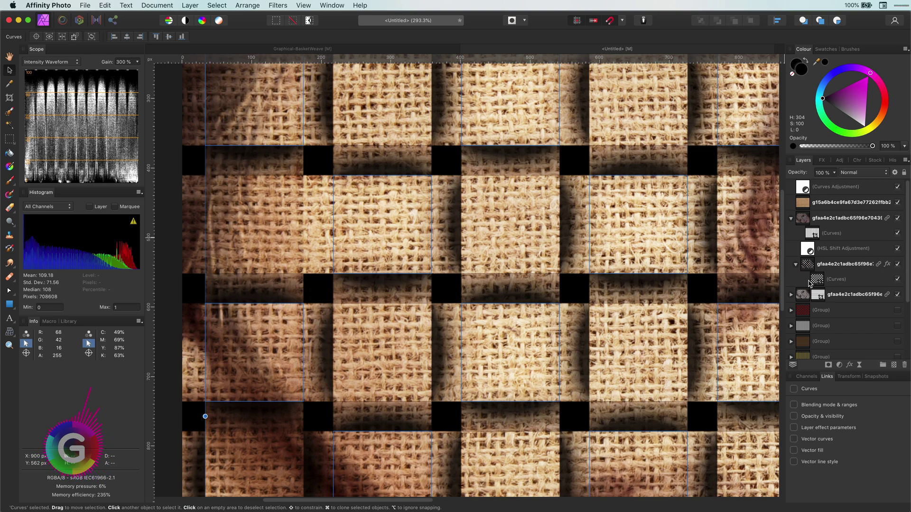
pyautogui.press('super+0')
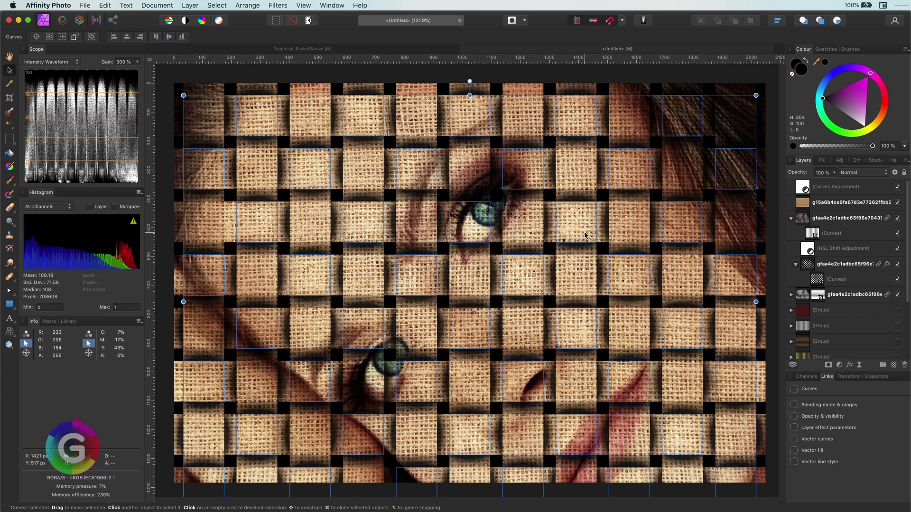
# - Pull the other group's red square shape out, then reattach it as that layer's mask
pyautogui.click(688, 79)
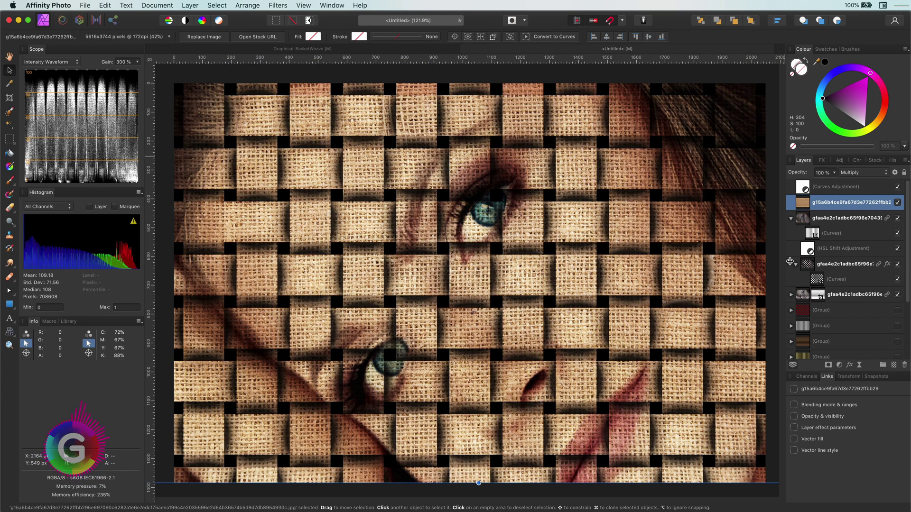
pyautogui.click(791, 219)
pyautogui.click(791, 234)
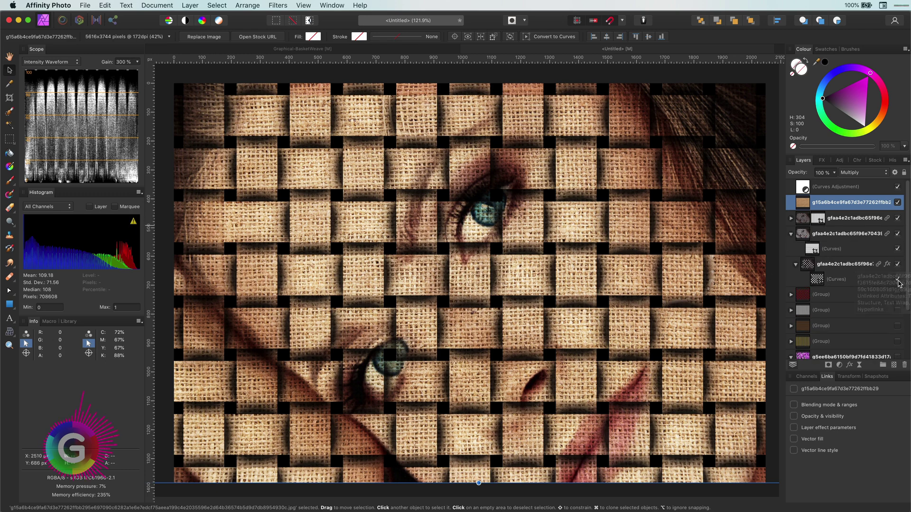
pyautogui.click(818, 281)
pyautogui.moveTo(818, 281); pyautogui.dragTo(805, 216)
pyautogui.rightClick(804, 221)
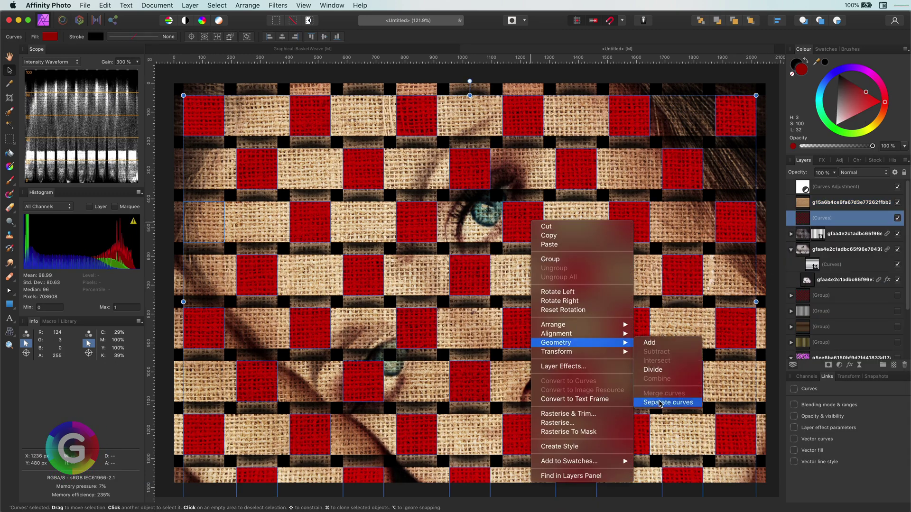
pyautogui.moveTo(809, 282); pyautogui.dragTo(809, 280)
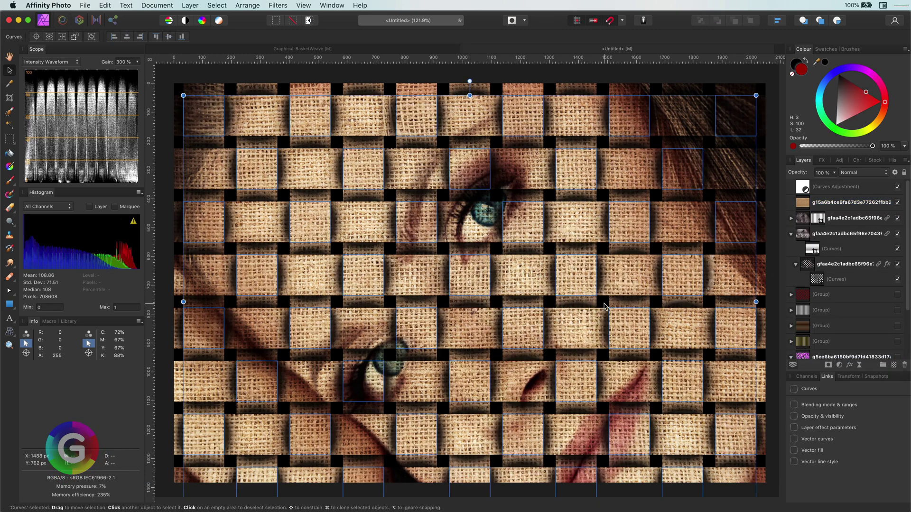
pyautogui.hotkey('ctrl', '-')
pyautogui.click(242, 134)
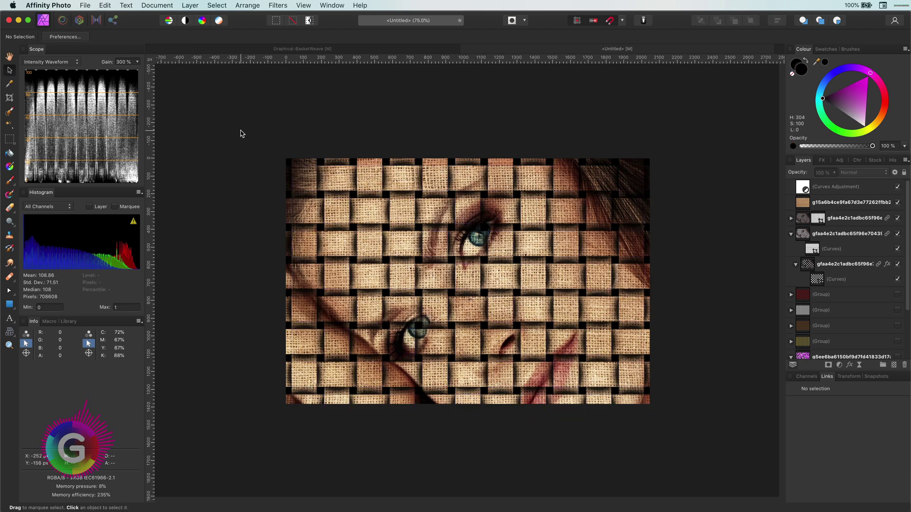